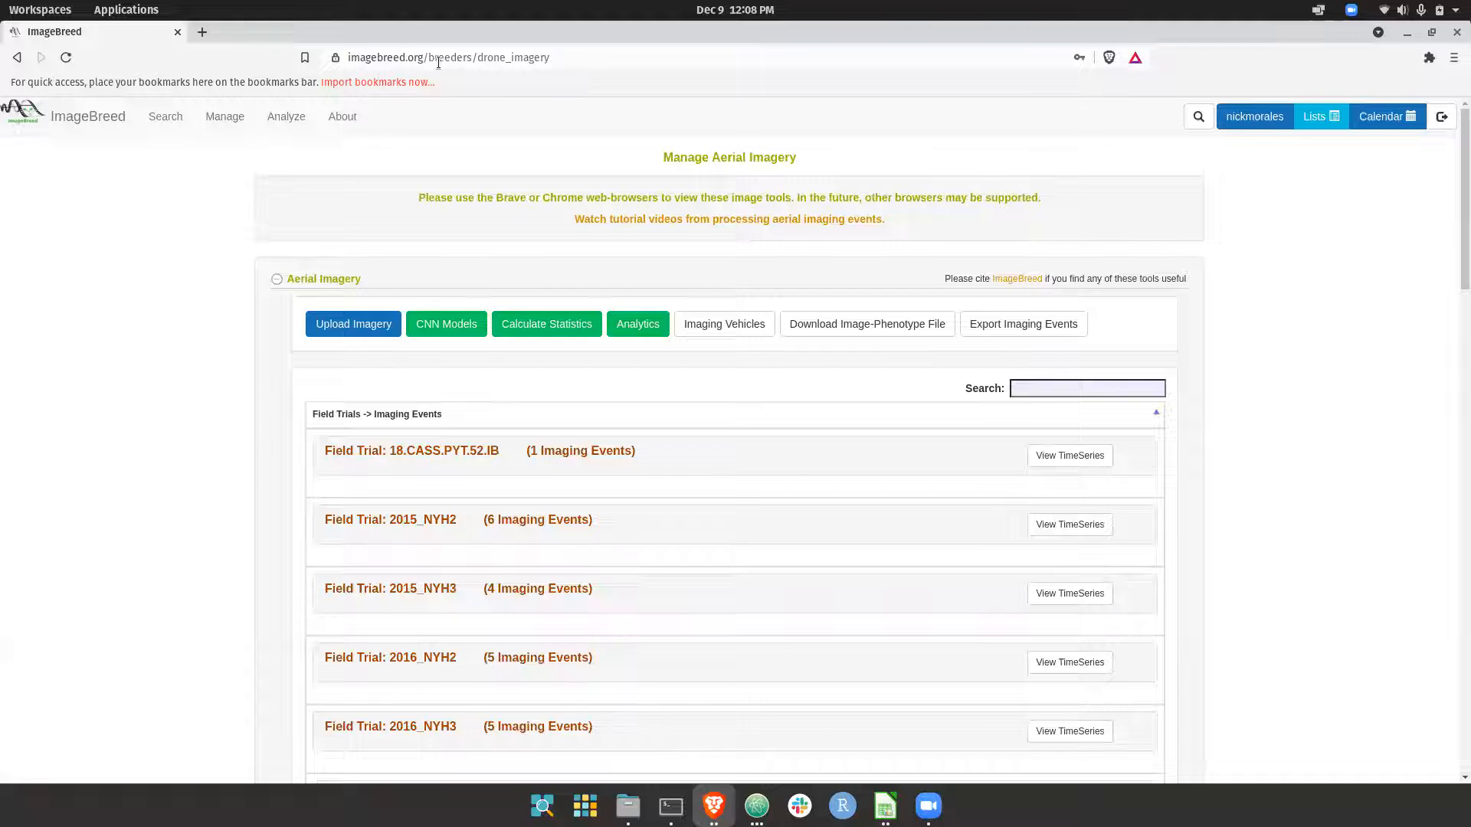
Expand the field trial 2019_Helfer_3_Alfalfa and open its imaging event 2019_Helfer_3_Alfalfa_09102021 from 2021-September-10.
scroll(192, 489, down, 7)
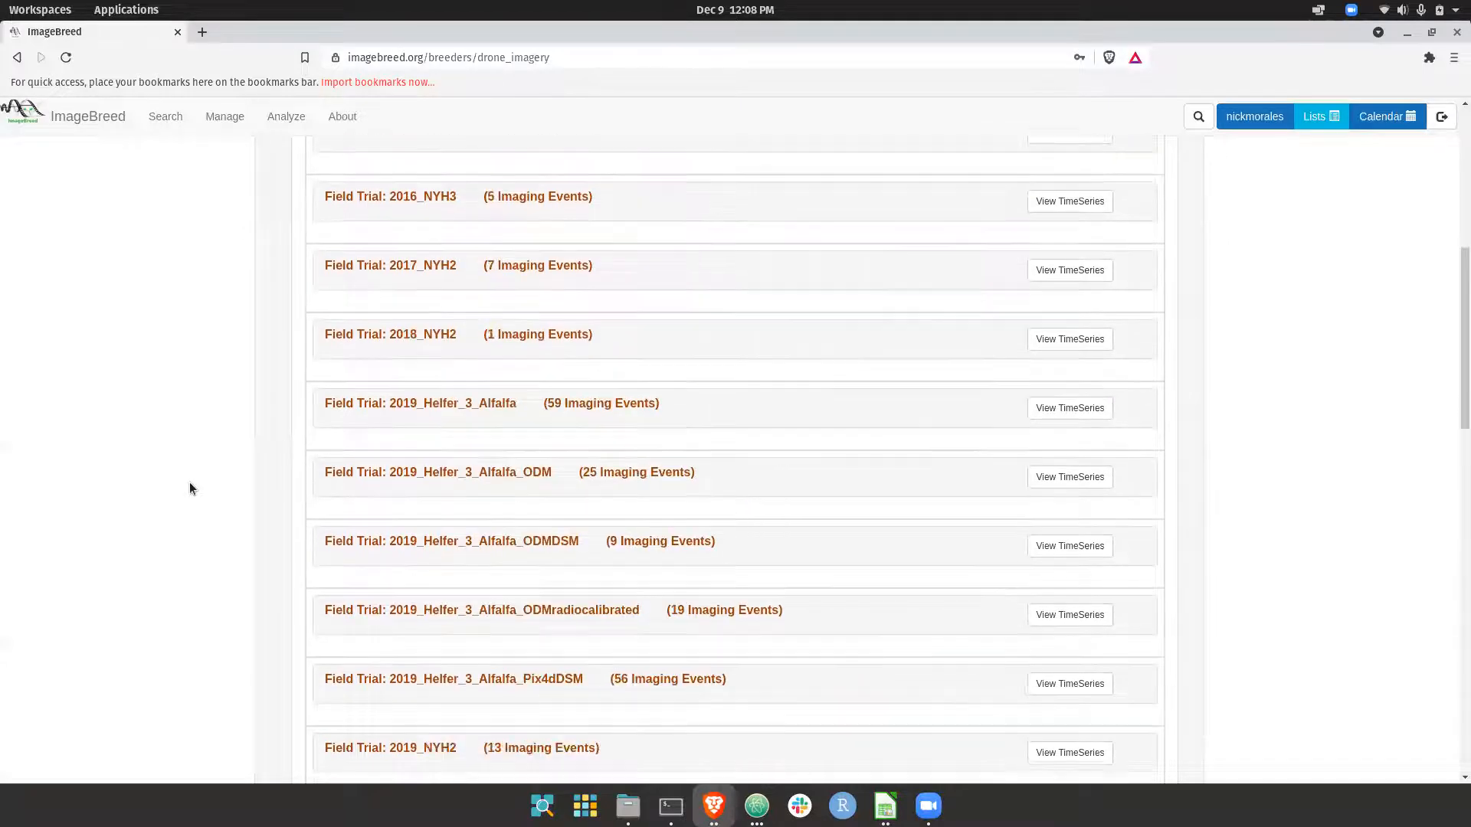
click(370, 406)
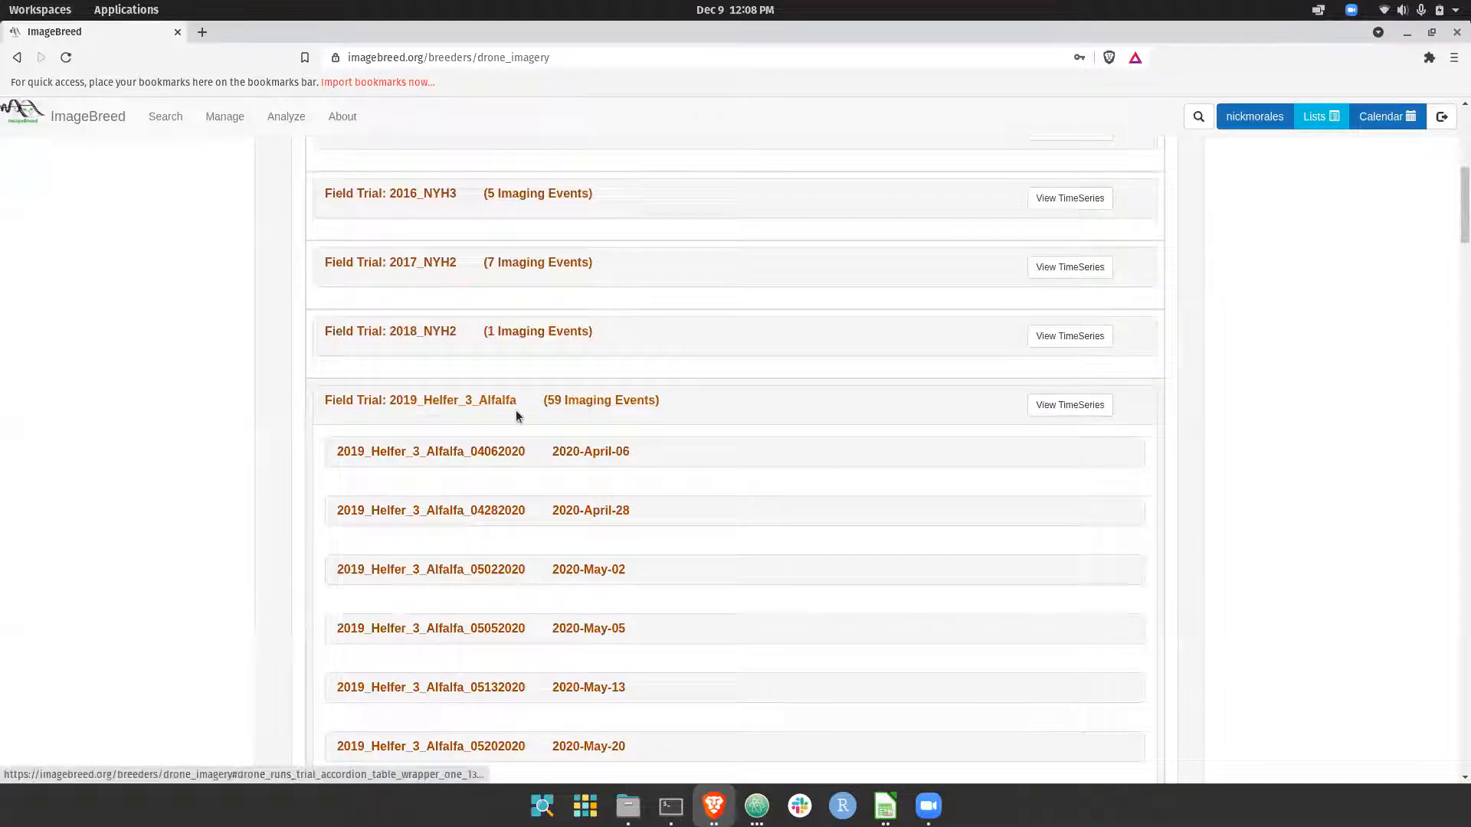
scroll(534, 435, down, 3)
scroll(572, 246, down, 15)
scroll(568, 258, down, 20)
scroll(568, 258, up, 10)
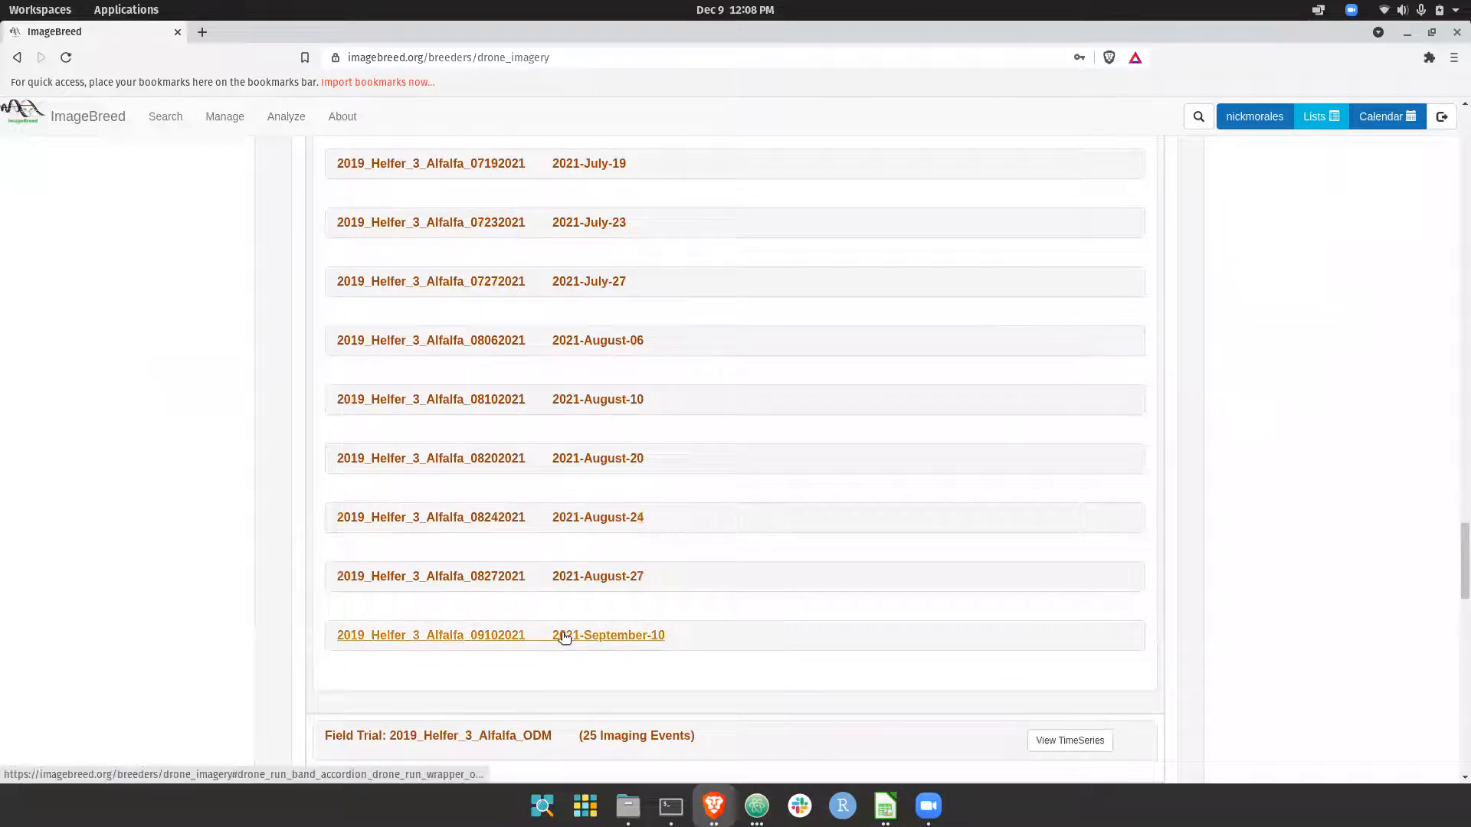
scroll(564, 637, down, 1)
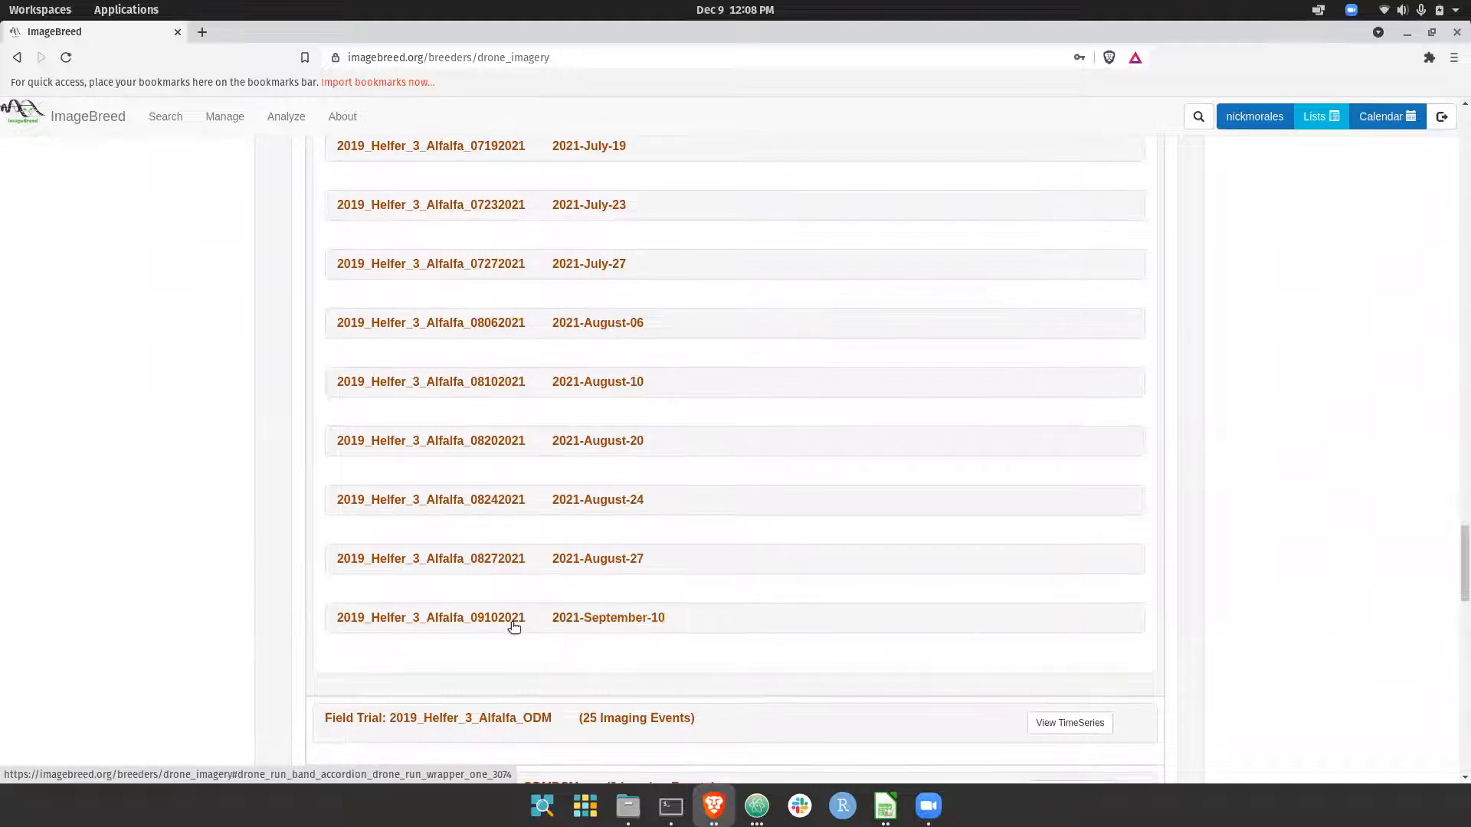
click(535, 620)
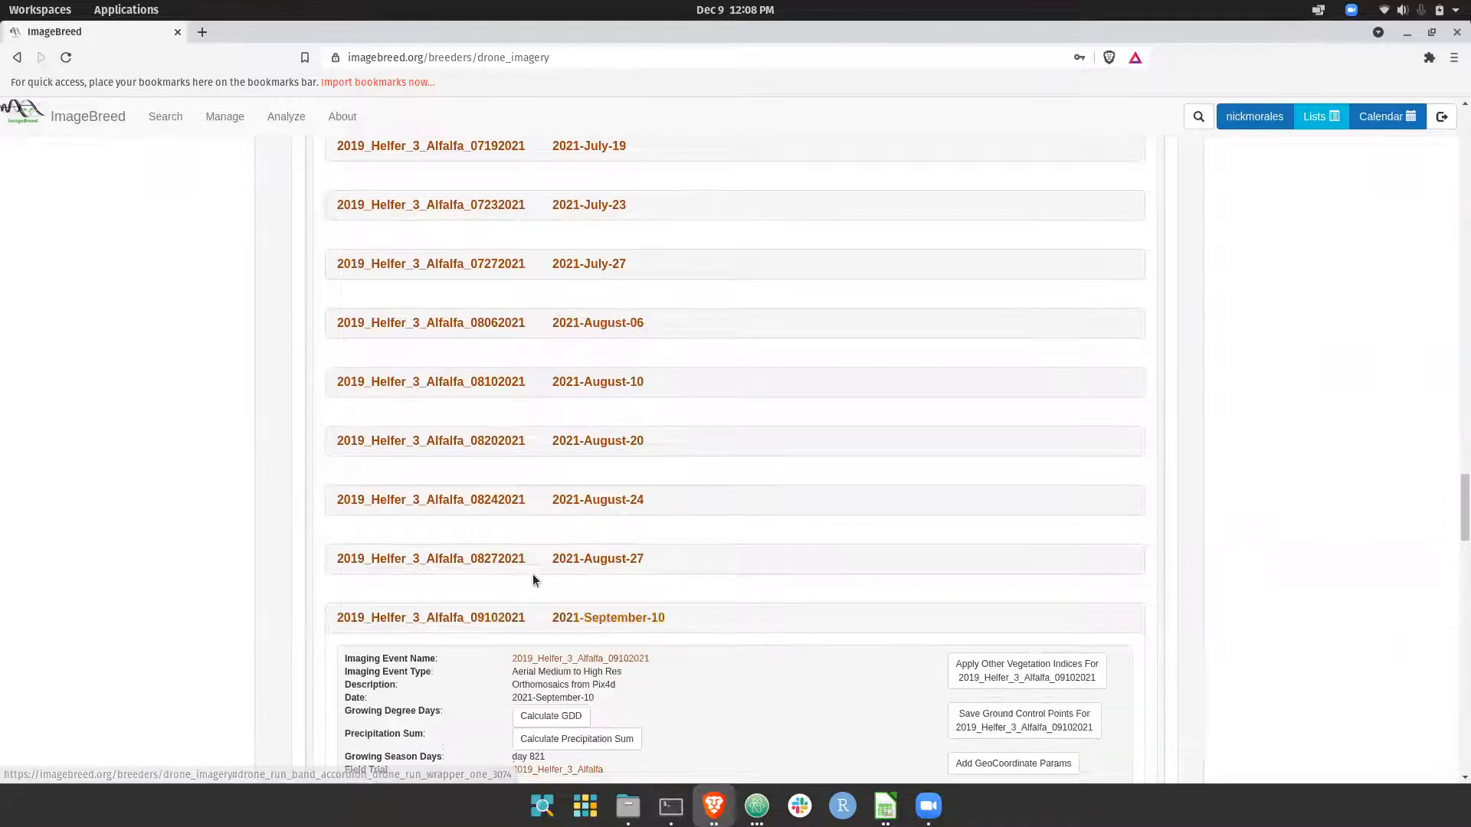
Start saving ground control points for the imaging event 2019_Helfer_3_Alfalfa_09102021.
scroll(534, 576, down, 4)
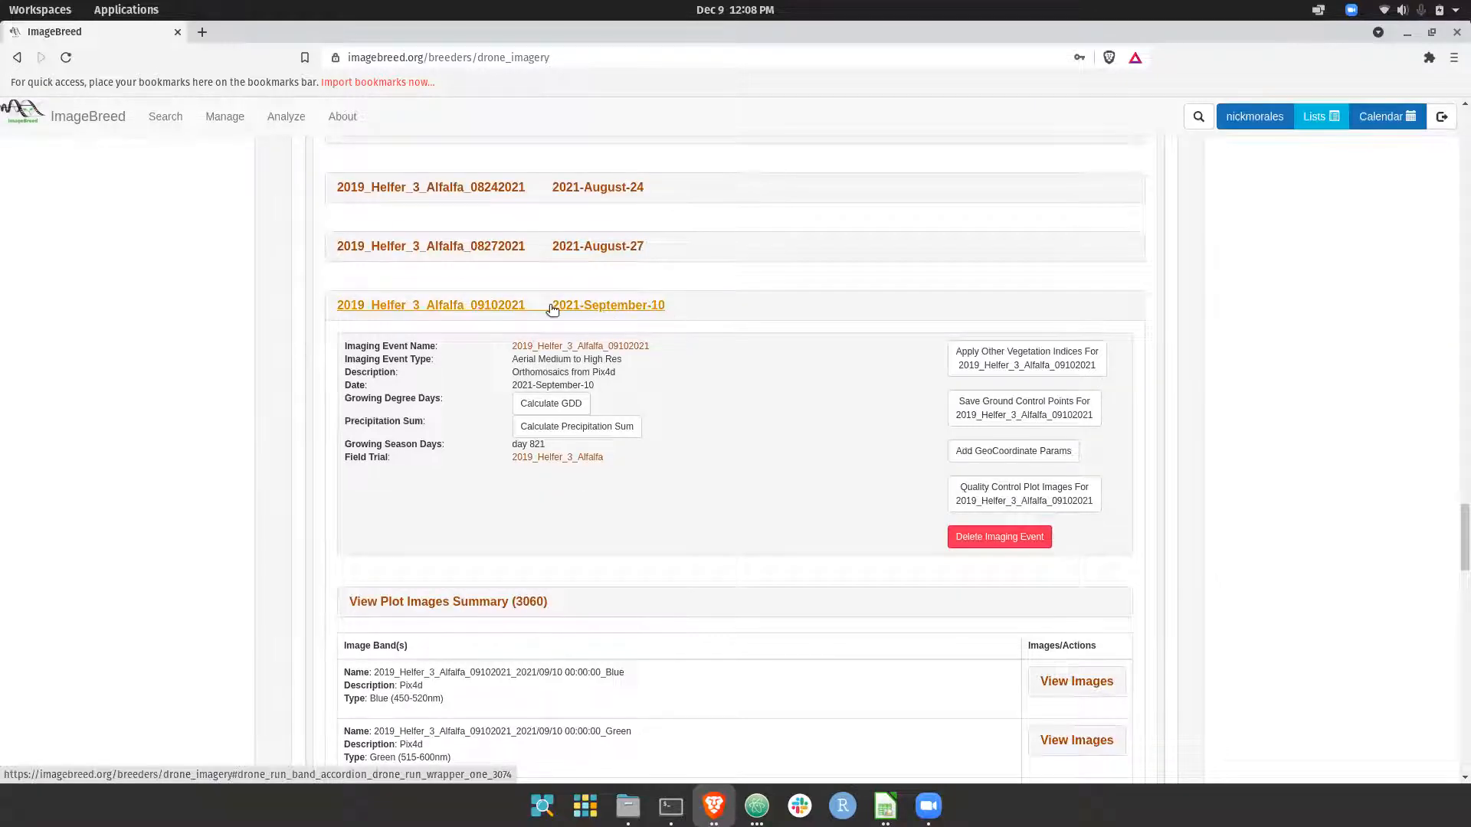
scroll(605, 435, down, 2)
scroll(529, 421, up, 1)
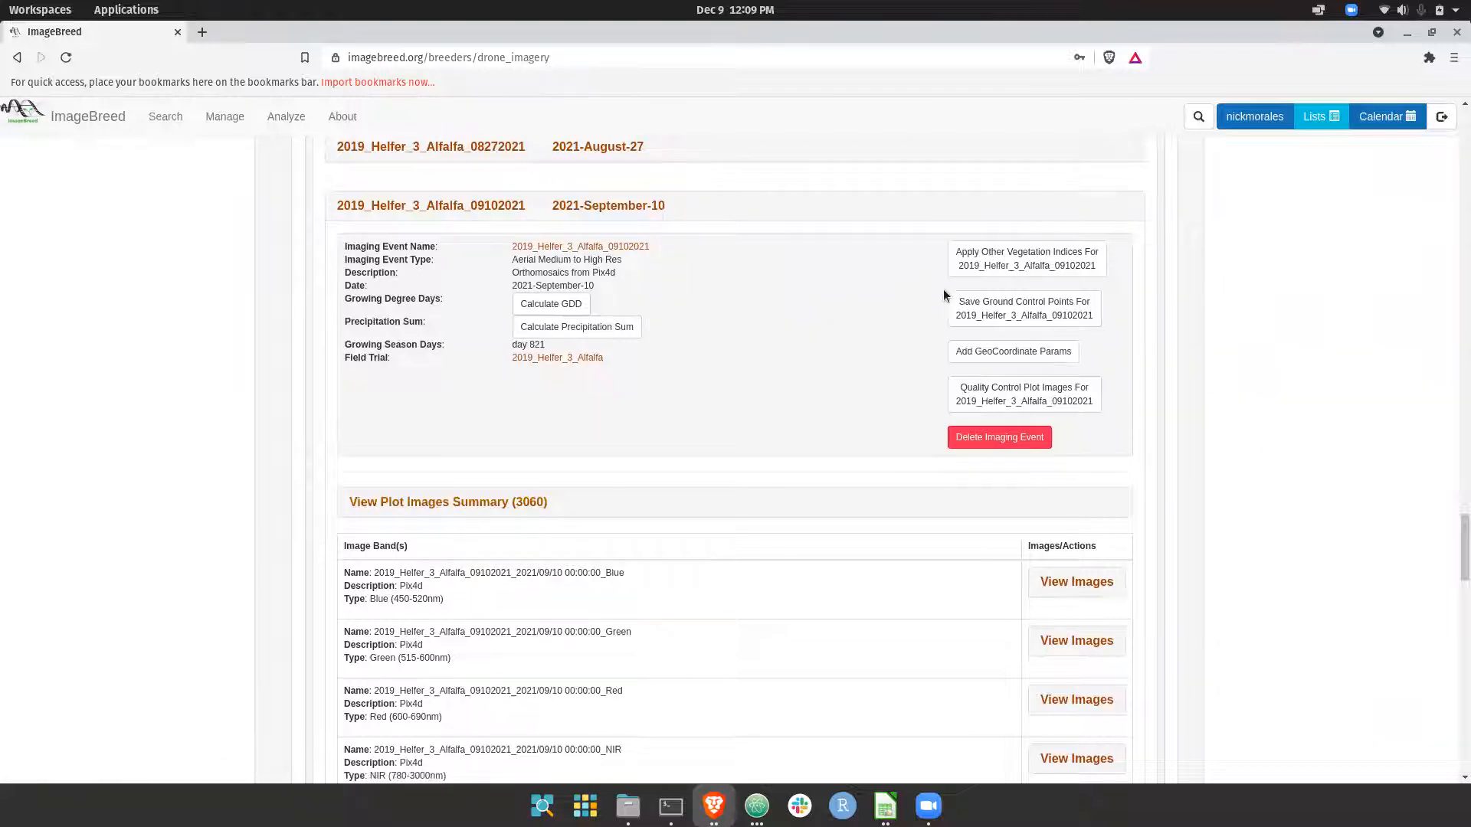
click(990, 312)
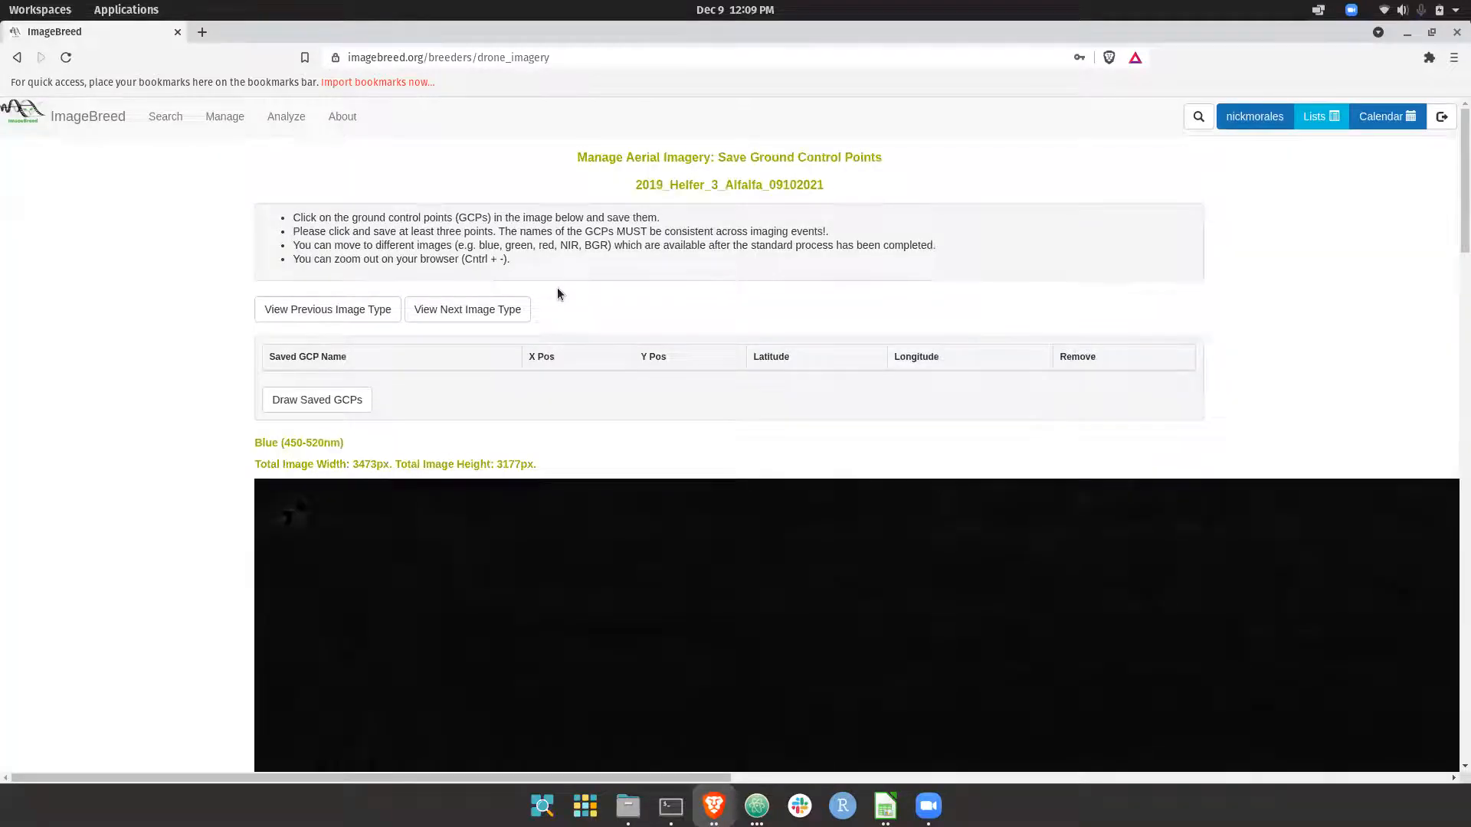
Switch the displayed image type from Blue to NIR (780-3000nm).
scroll(572, 301, down, 1)
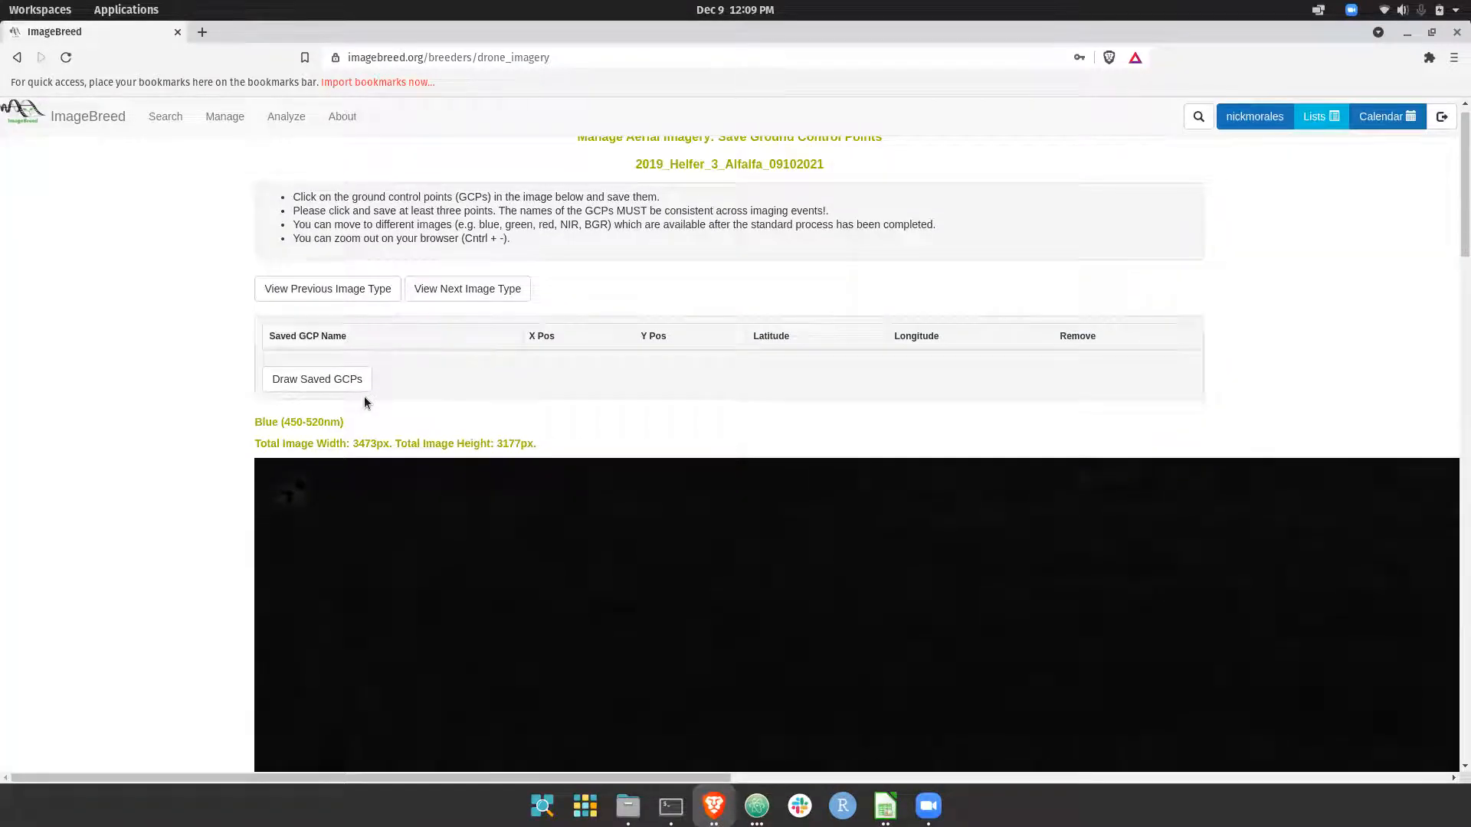
scroll(365, 399, up, 1)
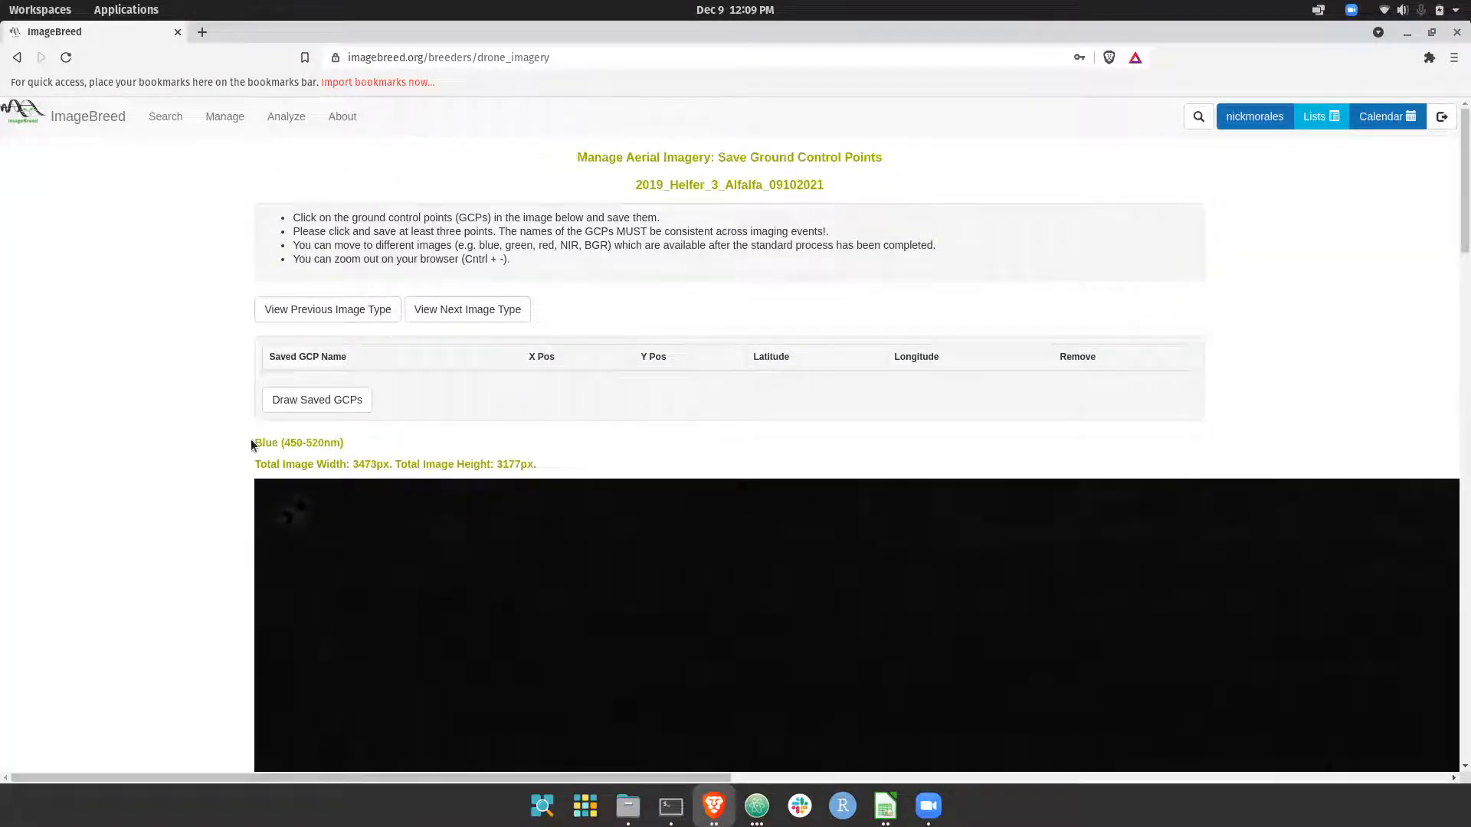
click(490, 314)
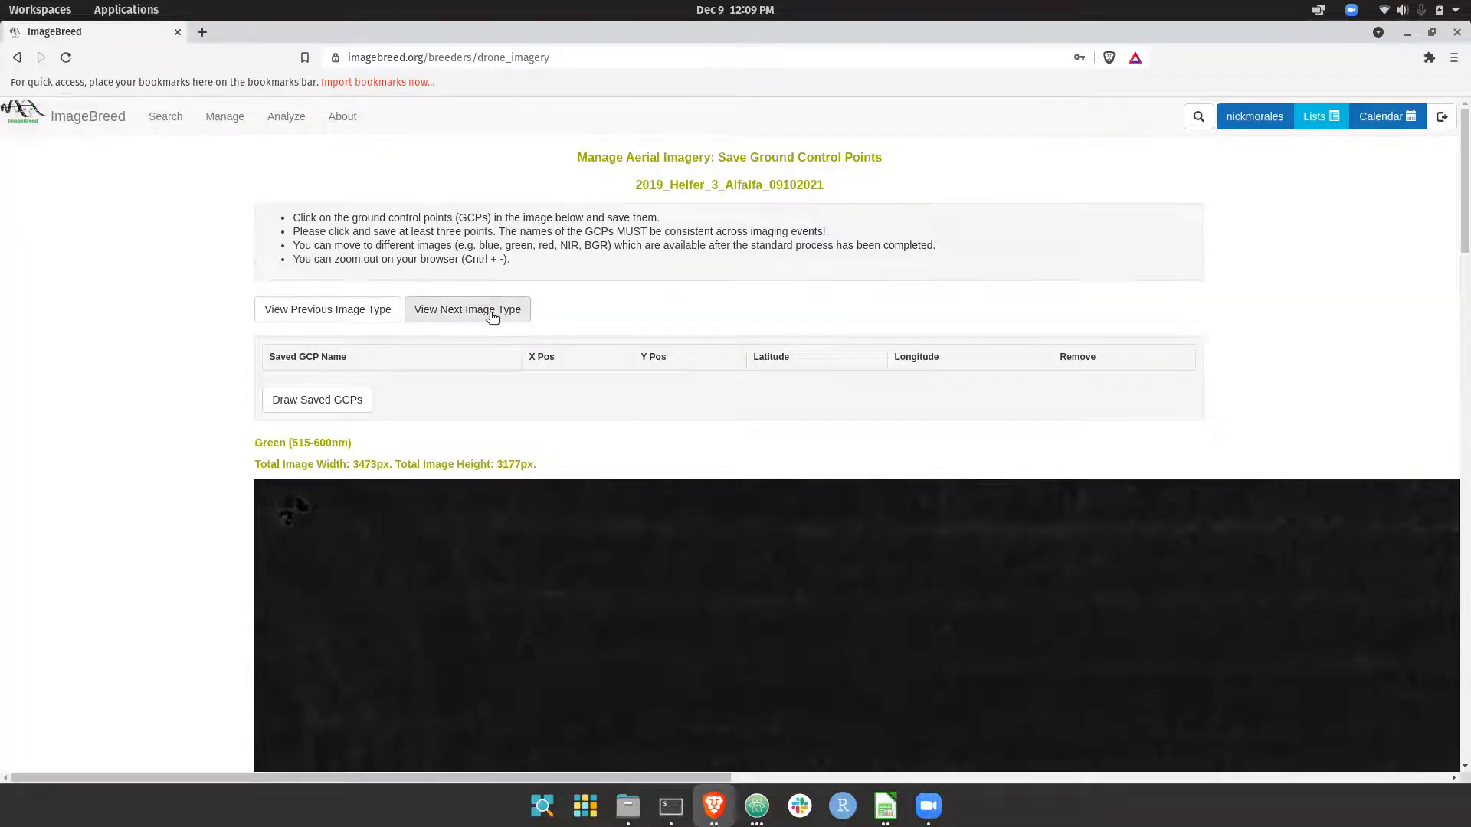
click(491, 316)
click(491, 316)
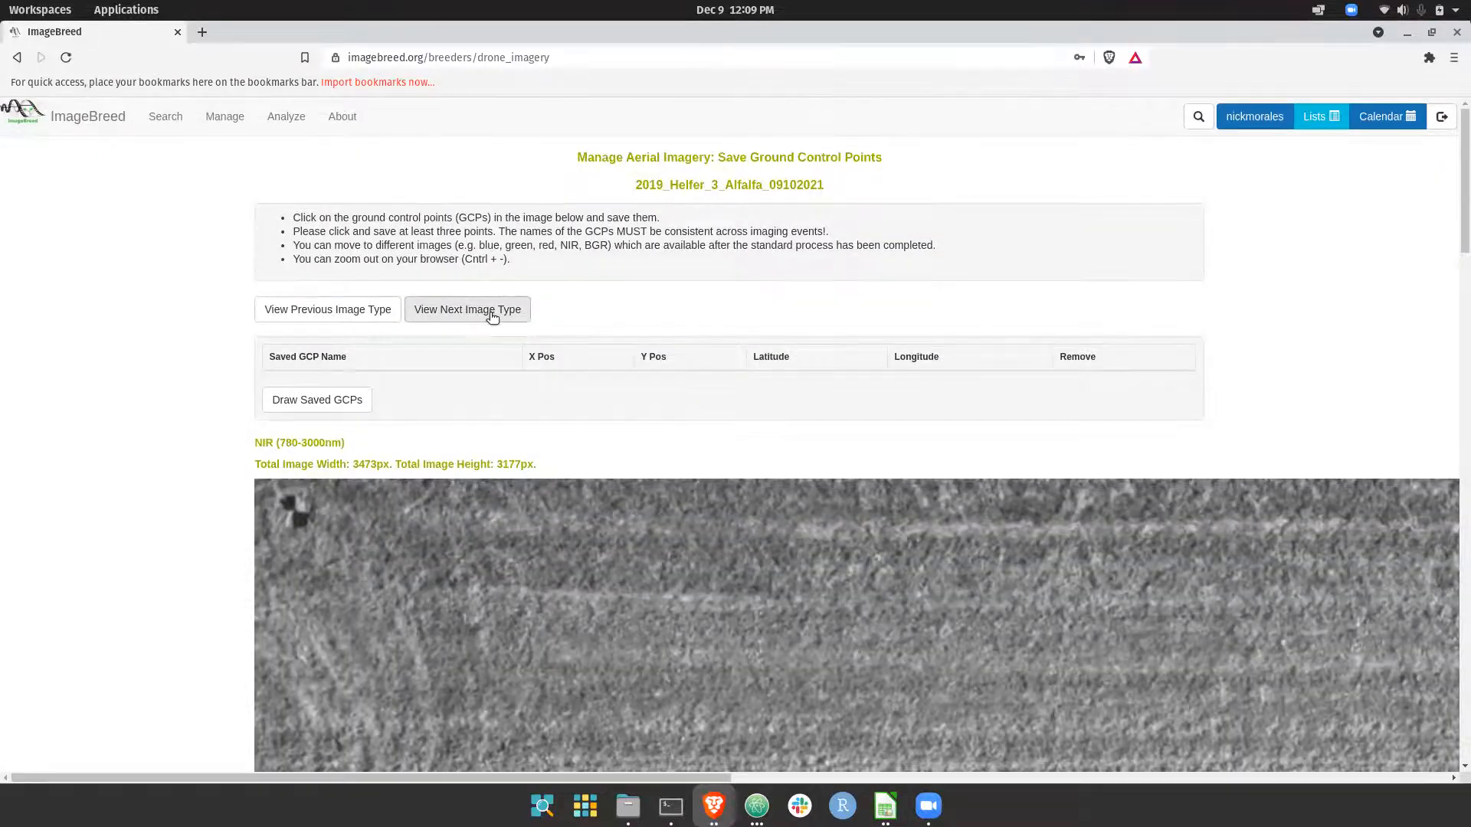
Examine the whole NIR orthomosaic to locate the ground control markers in its four corners.
key(ctrl+minus)
key(ctrl+minus)
key(ctrl+minus)
key(ctrl+minus)
key(ctrl+minus)
key(ctrl+minus)
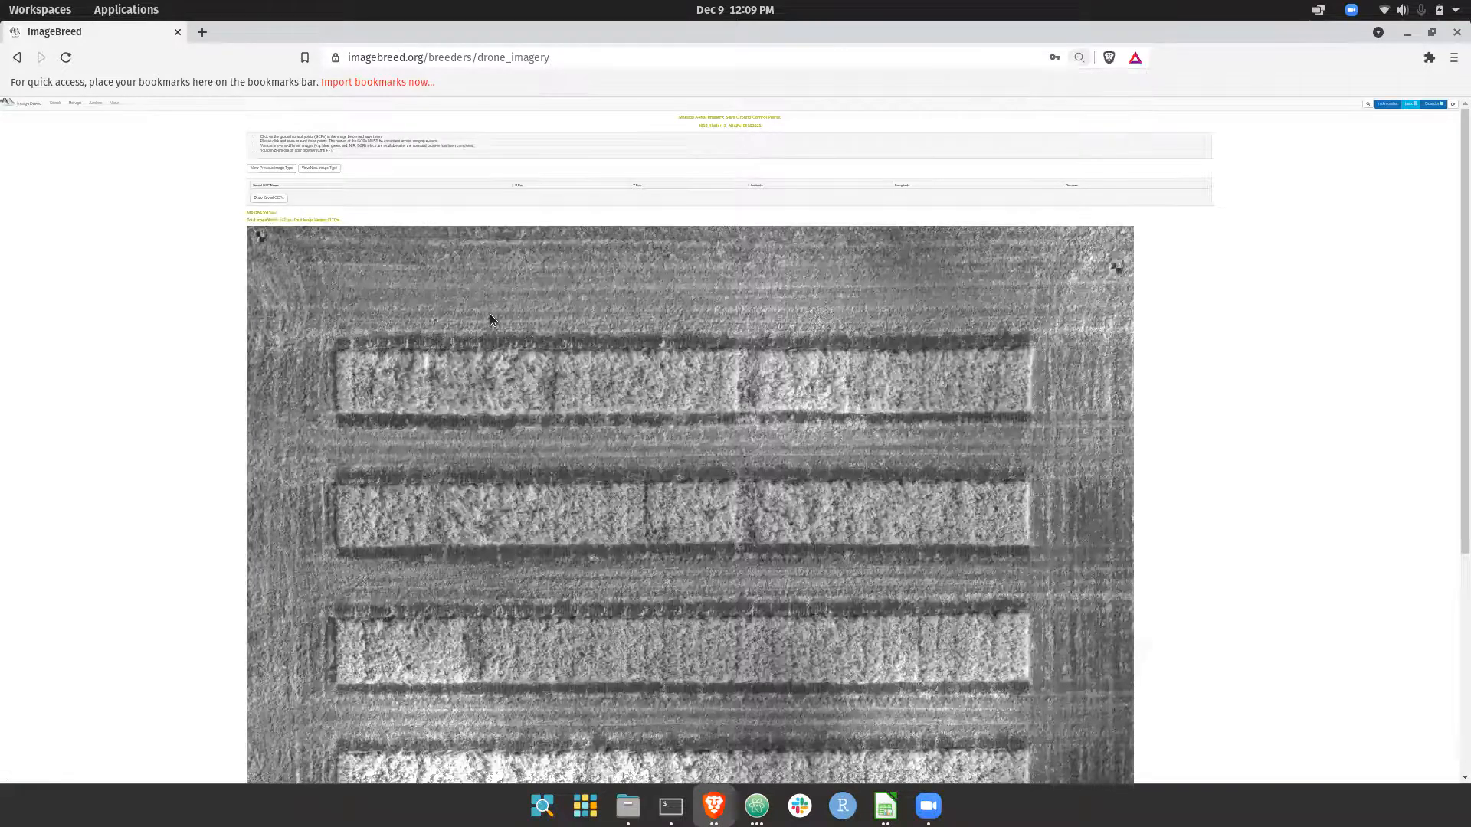
key(ctrl+plus)
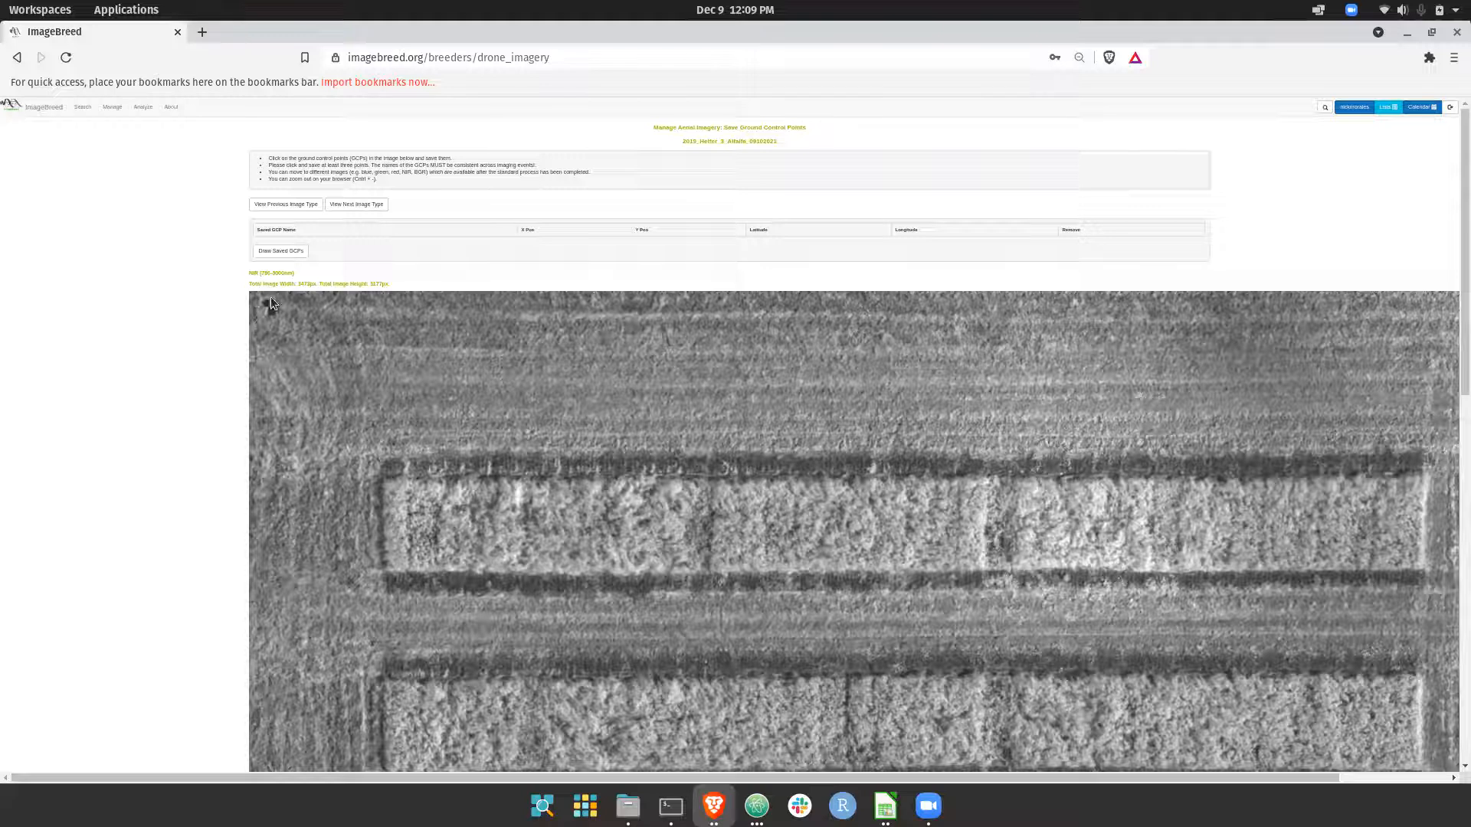
scroll(274, 309, right, 3)
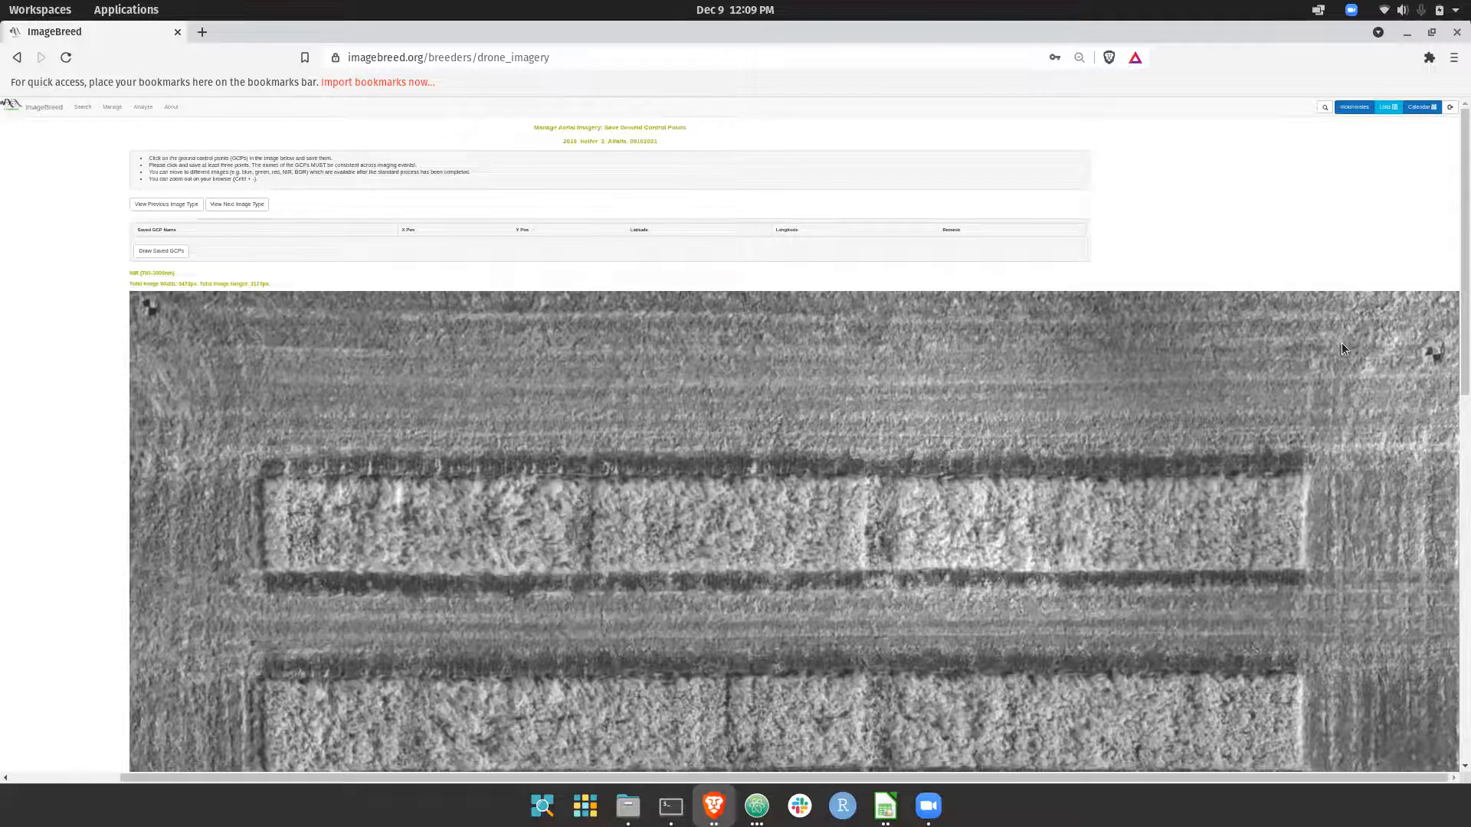
scroll(1429, 360, down, 5)
scroll(1429, 360, down, 5)
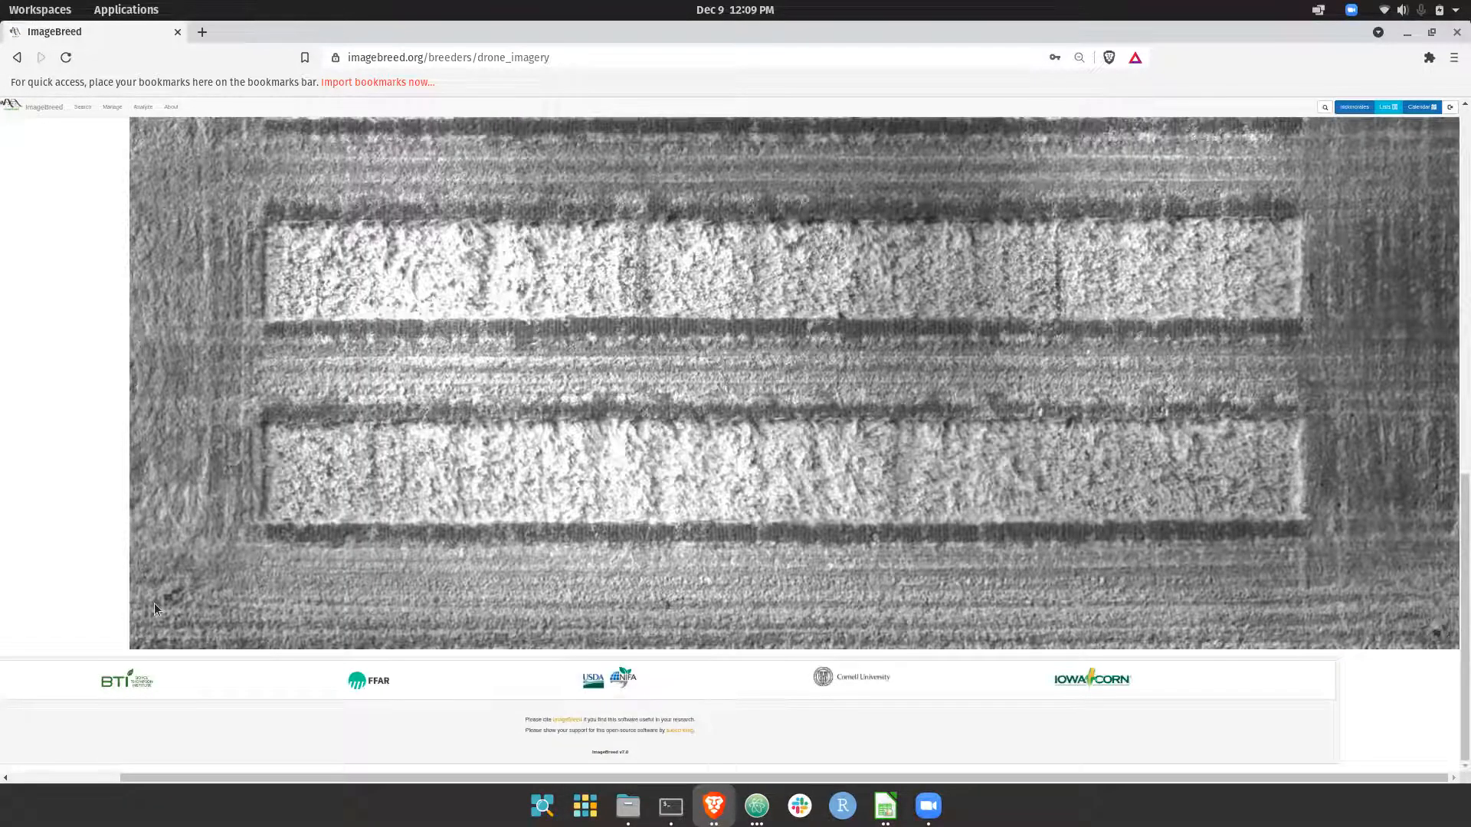
scroll(160, 605, up, 10)
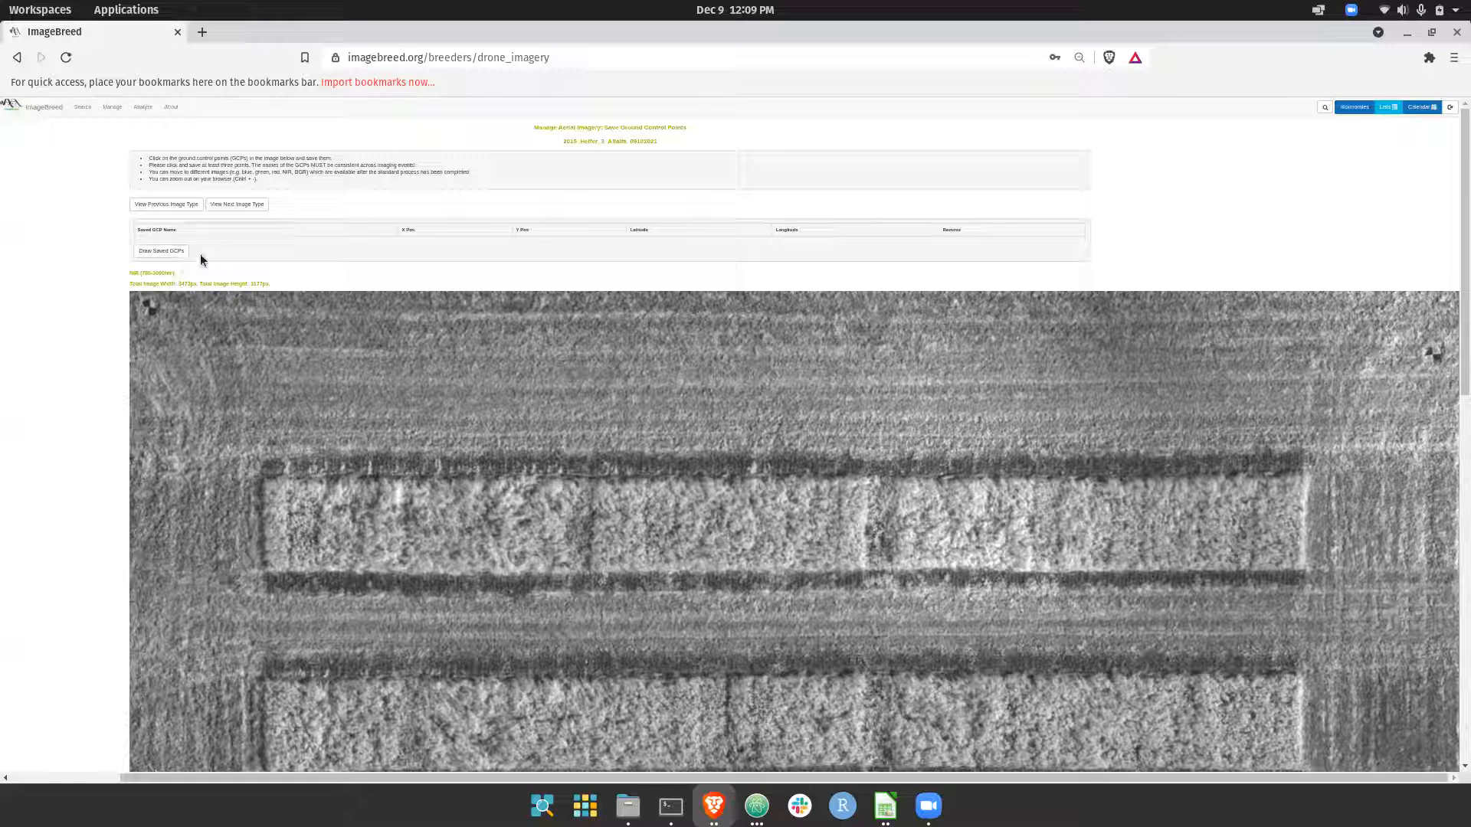
Save a ground control point named NE_Corner on the image's upper-left marker, at about X 54, Y 44.
click(150, 307)
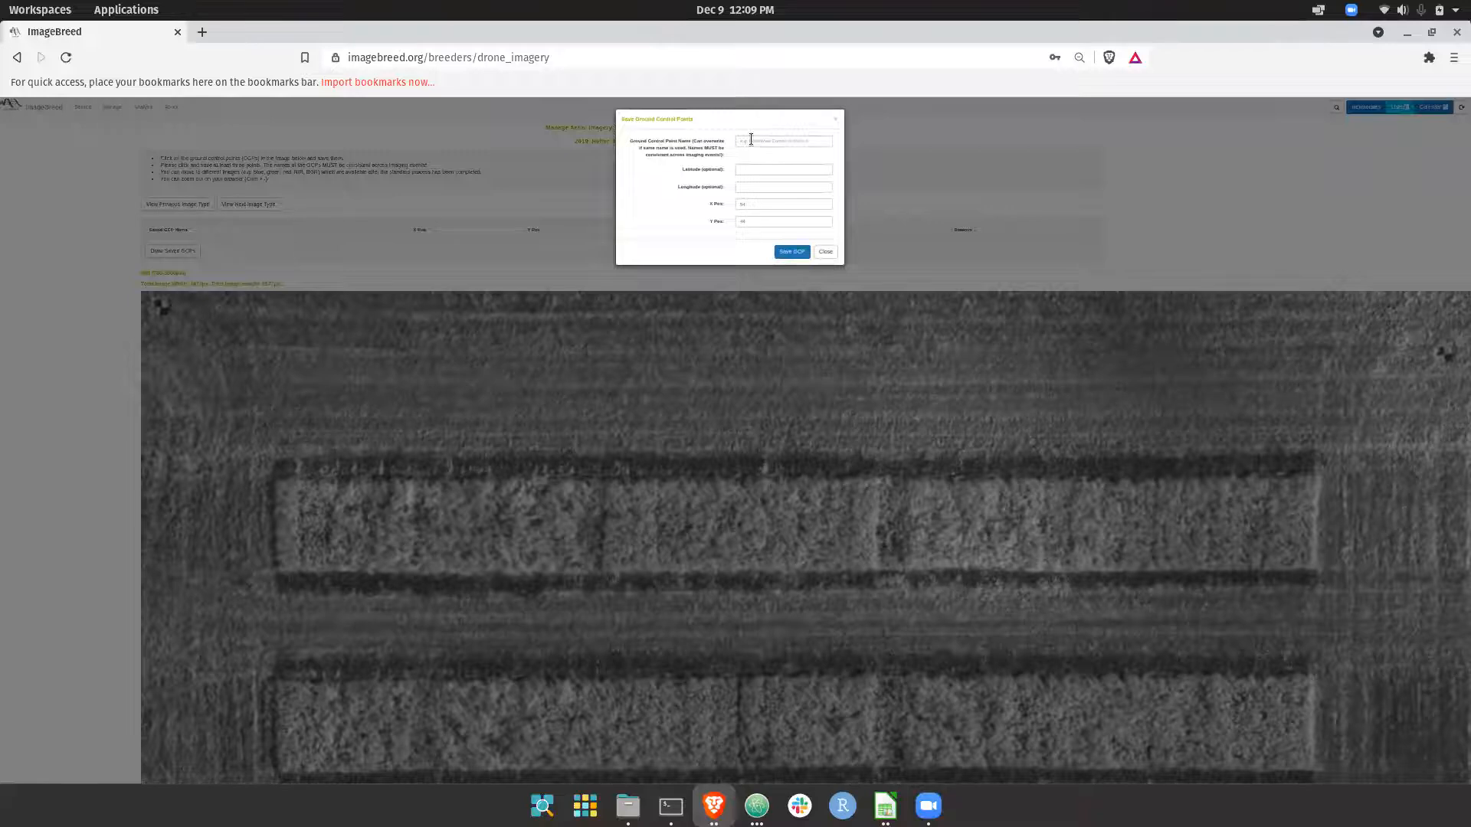
key(ctrl+0)
click(769, 185)
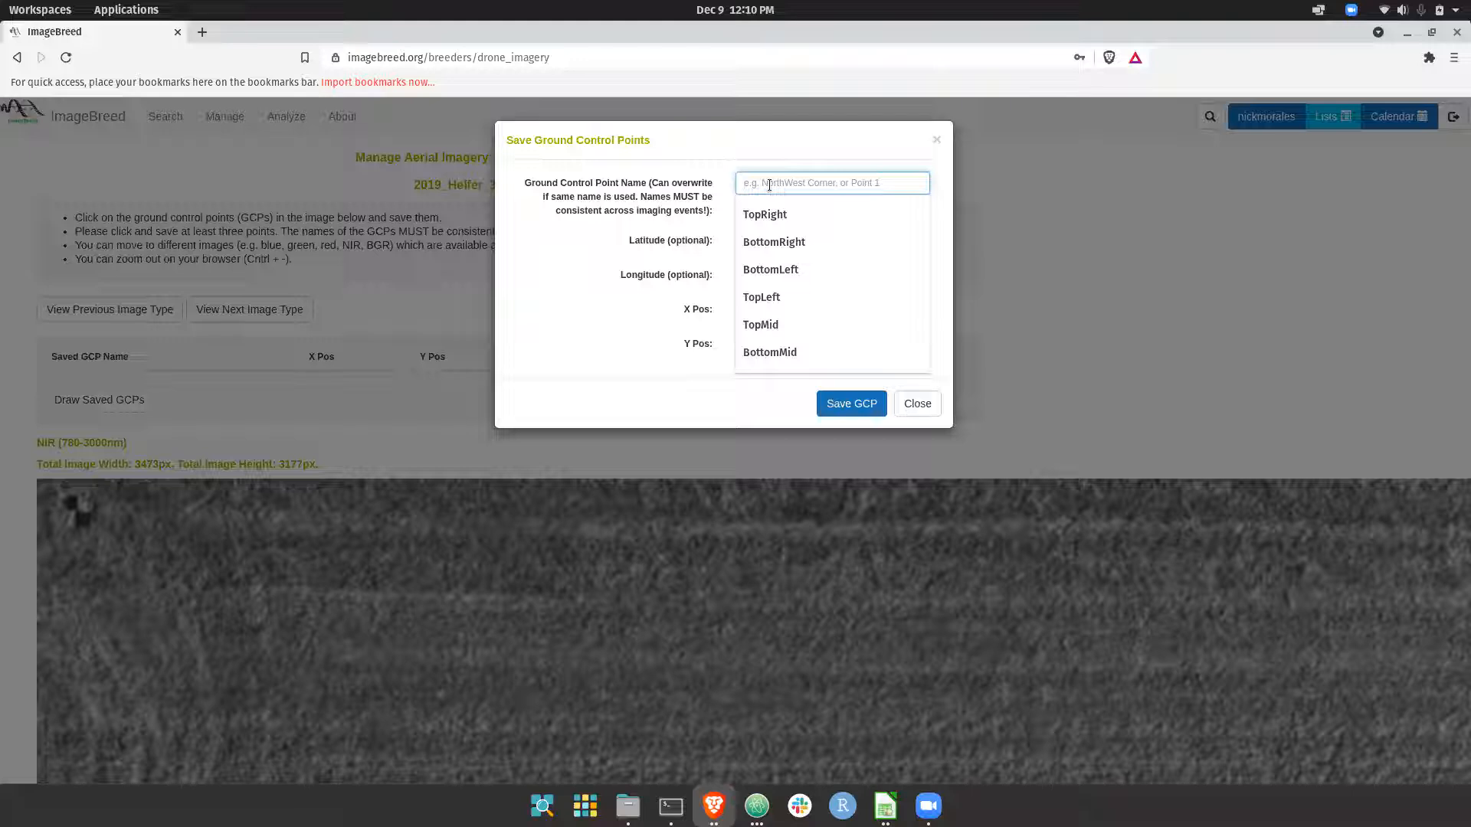
text(NE)
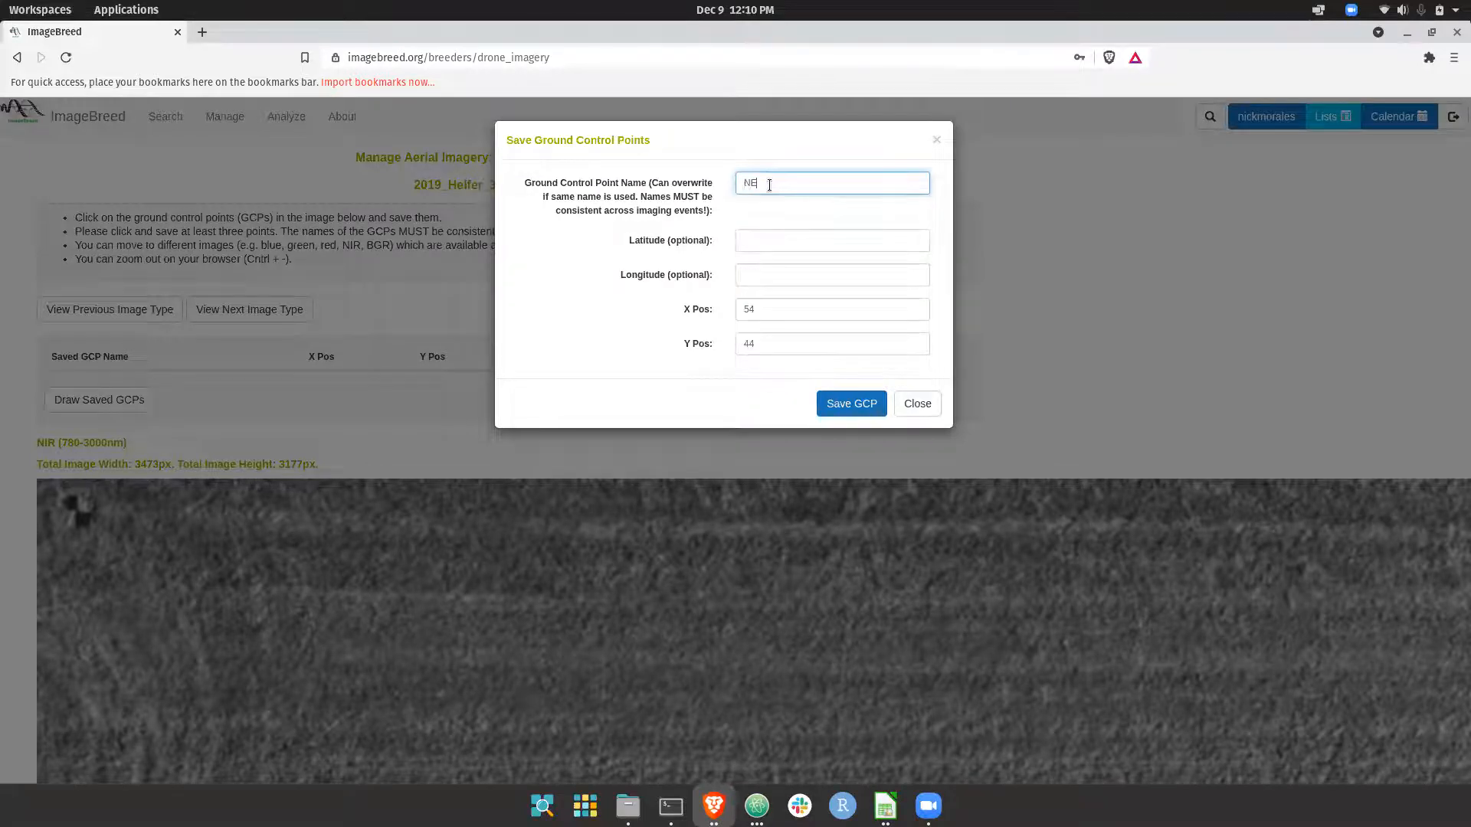
text(_Corner)
click(839, 410)
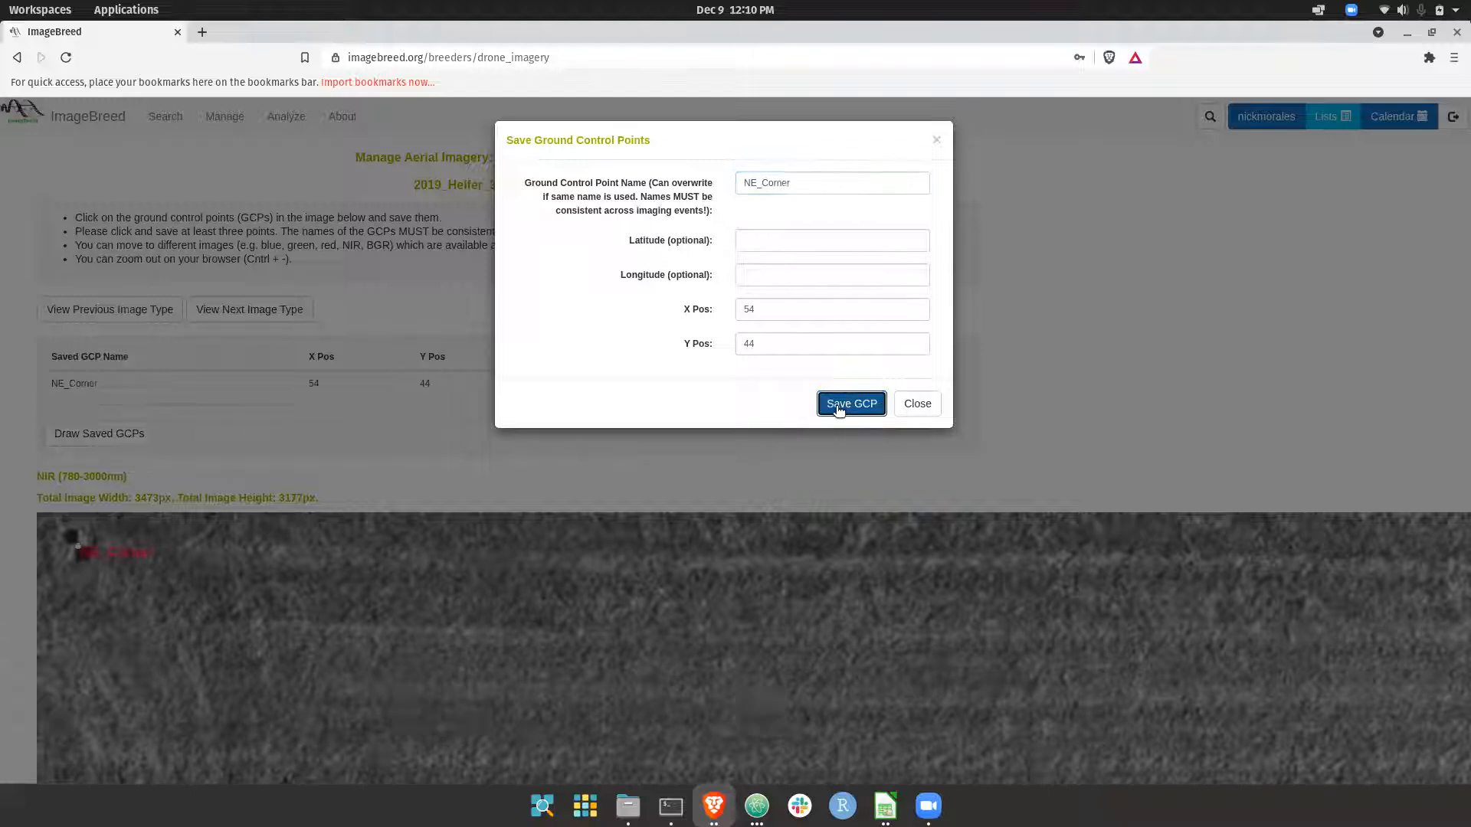
click(916, 405)
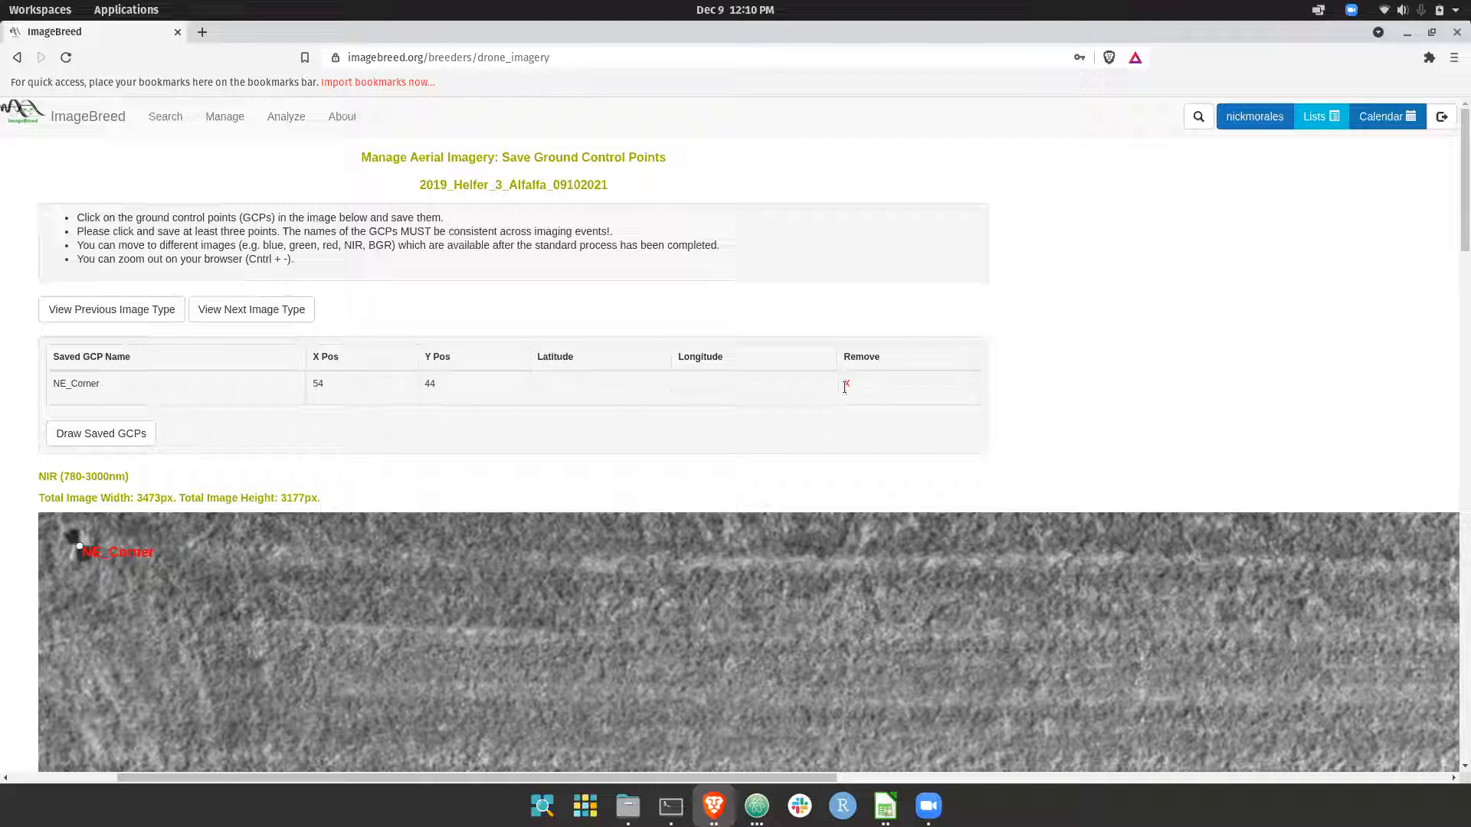
Save a ground control point named SE_Corner on the image's upper-right marker, at about X 3403, Y 166.
scroll(616, 540, right, 15)
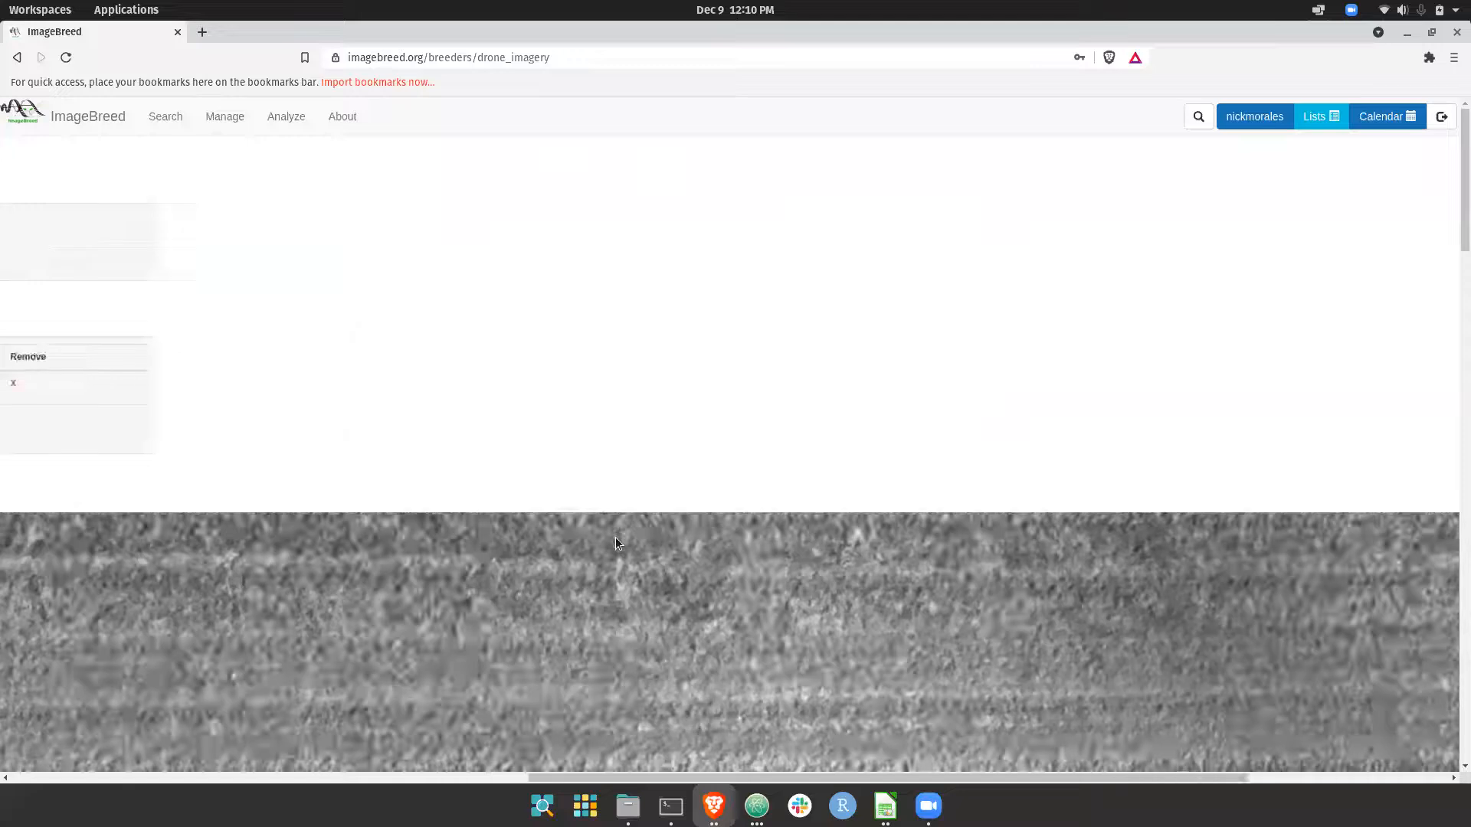
scroll(997, 487, down, 3)
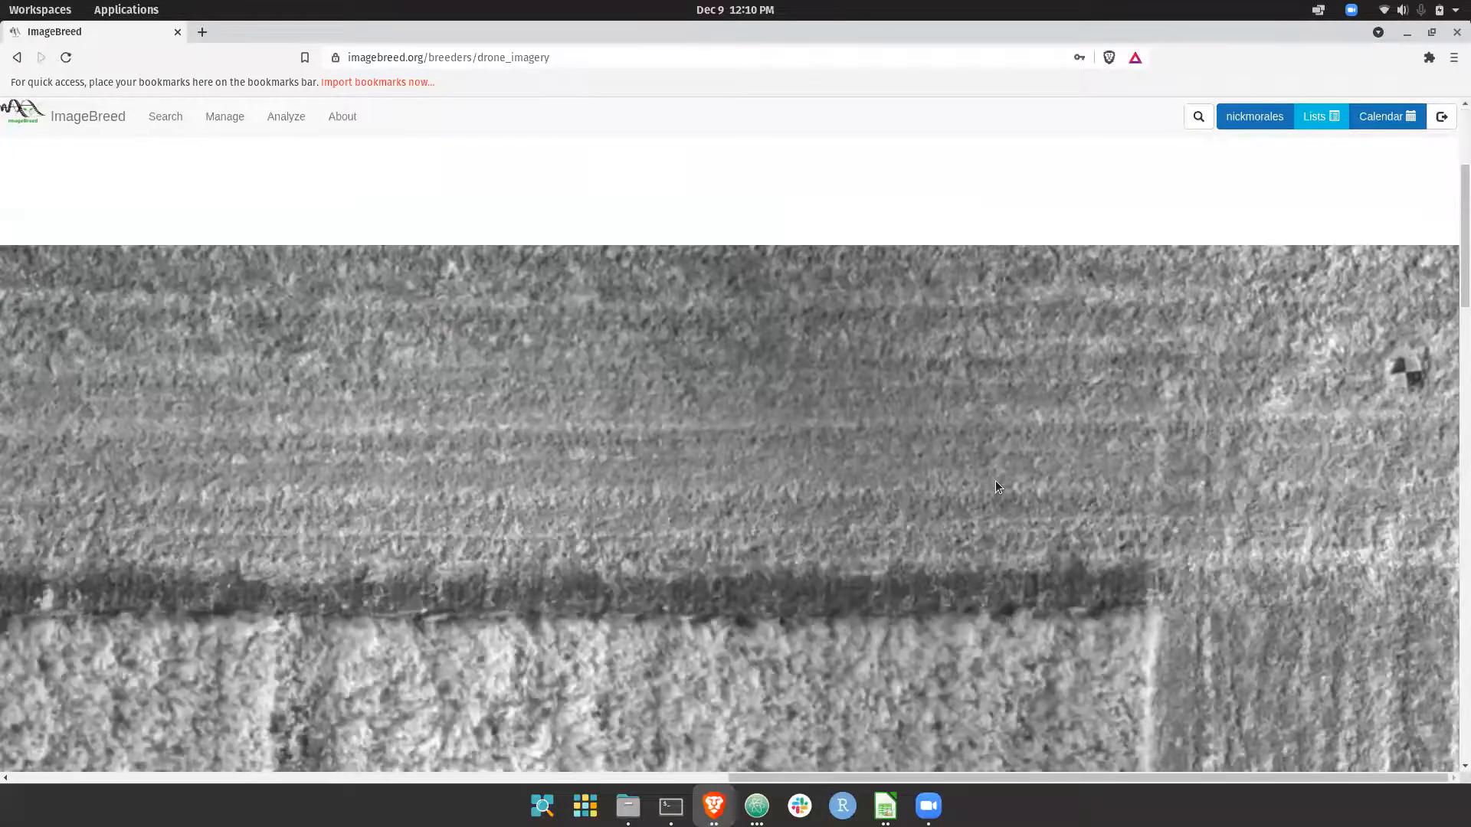
click(1404, 371)
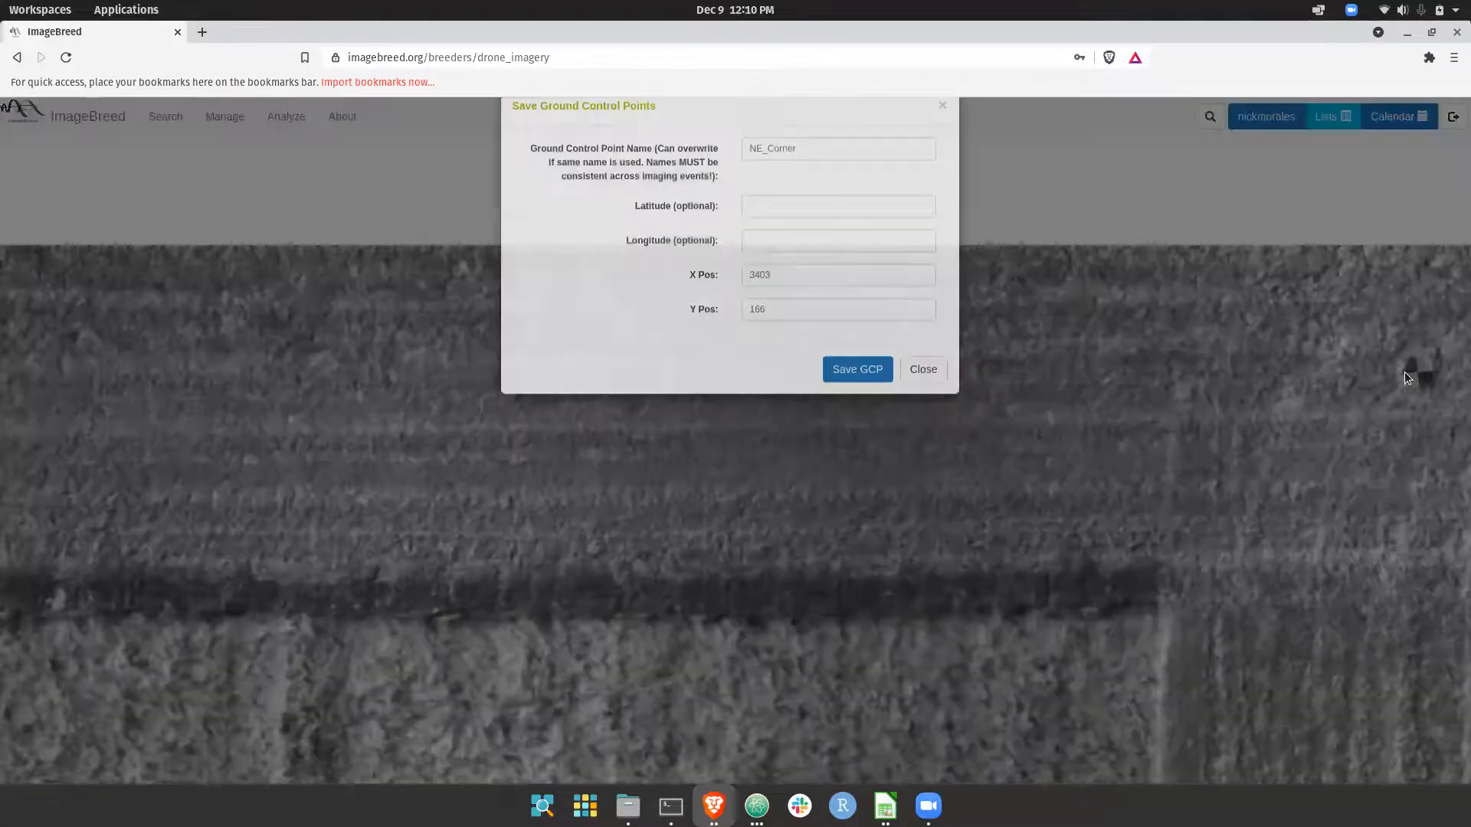
click(757, 185)
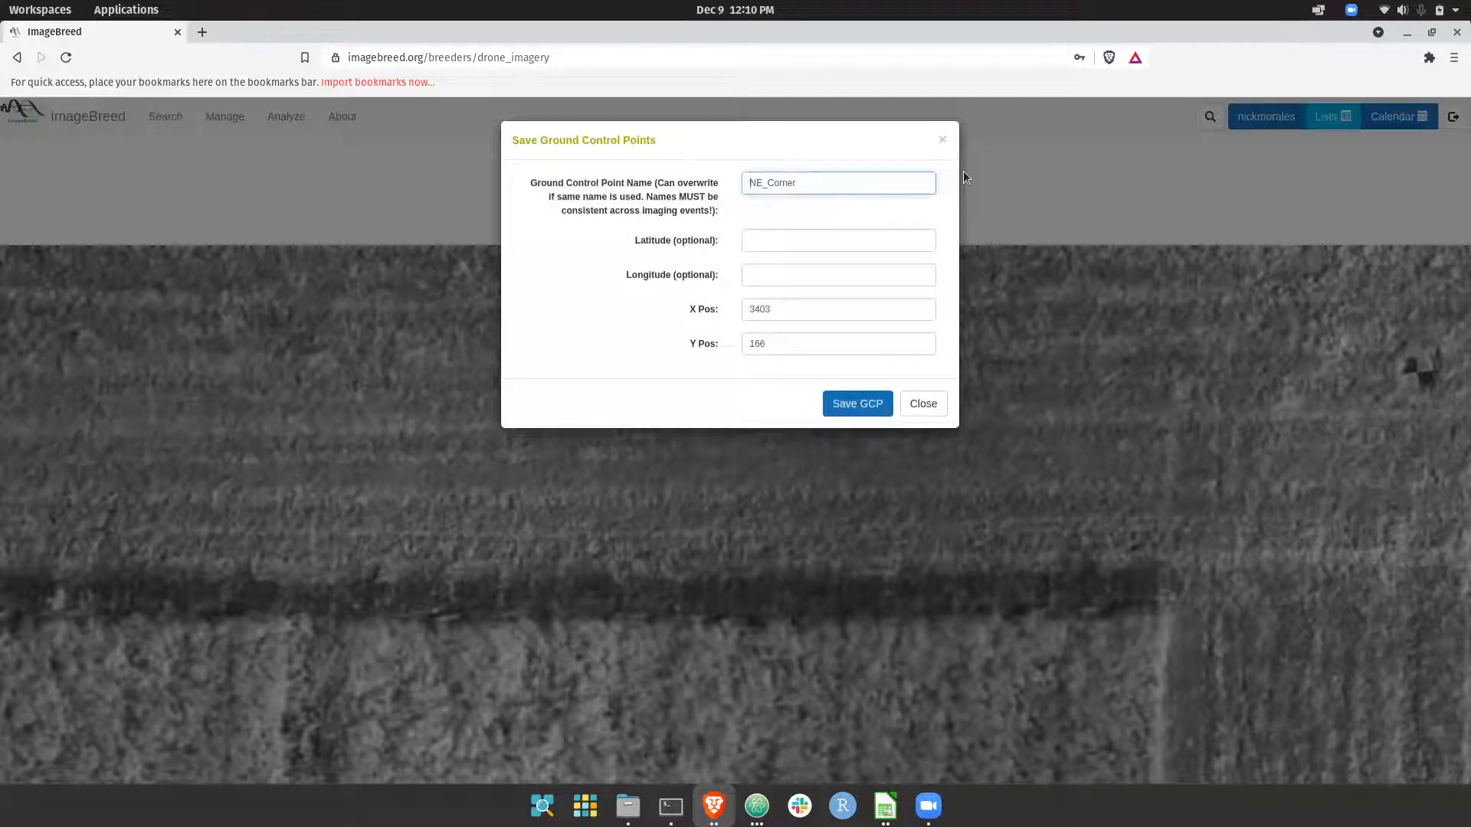
key(BackSpace)
text(S)
click(868, 405)
click(908, 397)
Save a ground control point named SW_Corner on the image's lower-right marker, at about X 3424, Y 3128.
scroll(1129, 404, down, 3)
scroll(1130, 405, down, 3)
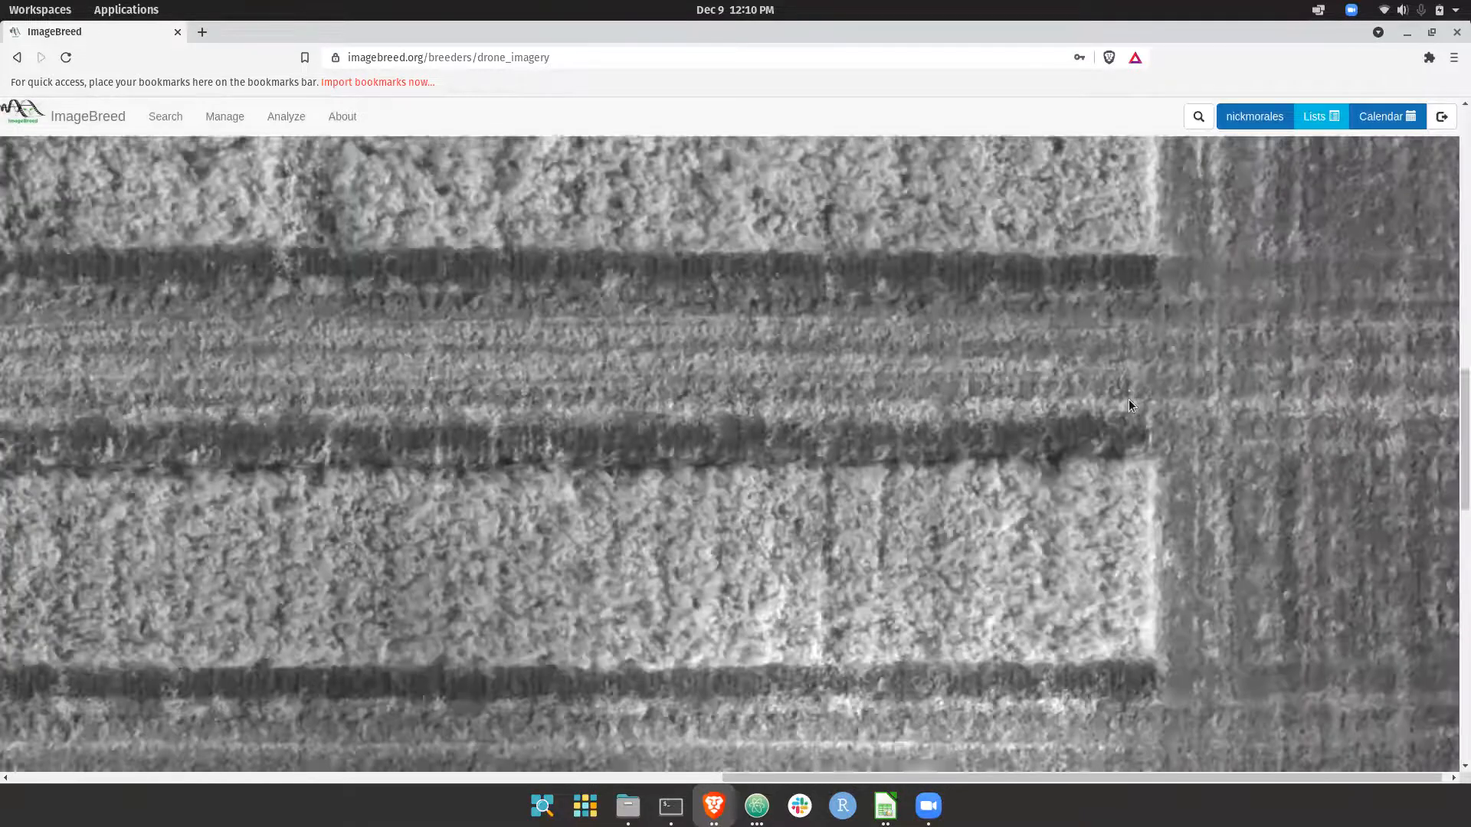
scroll(1132, 406, down, 1)
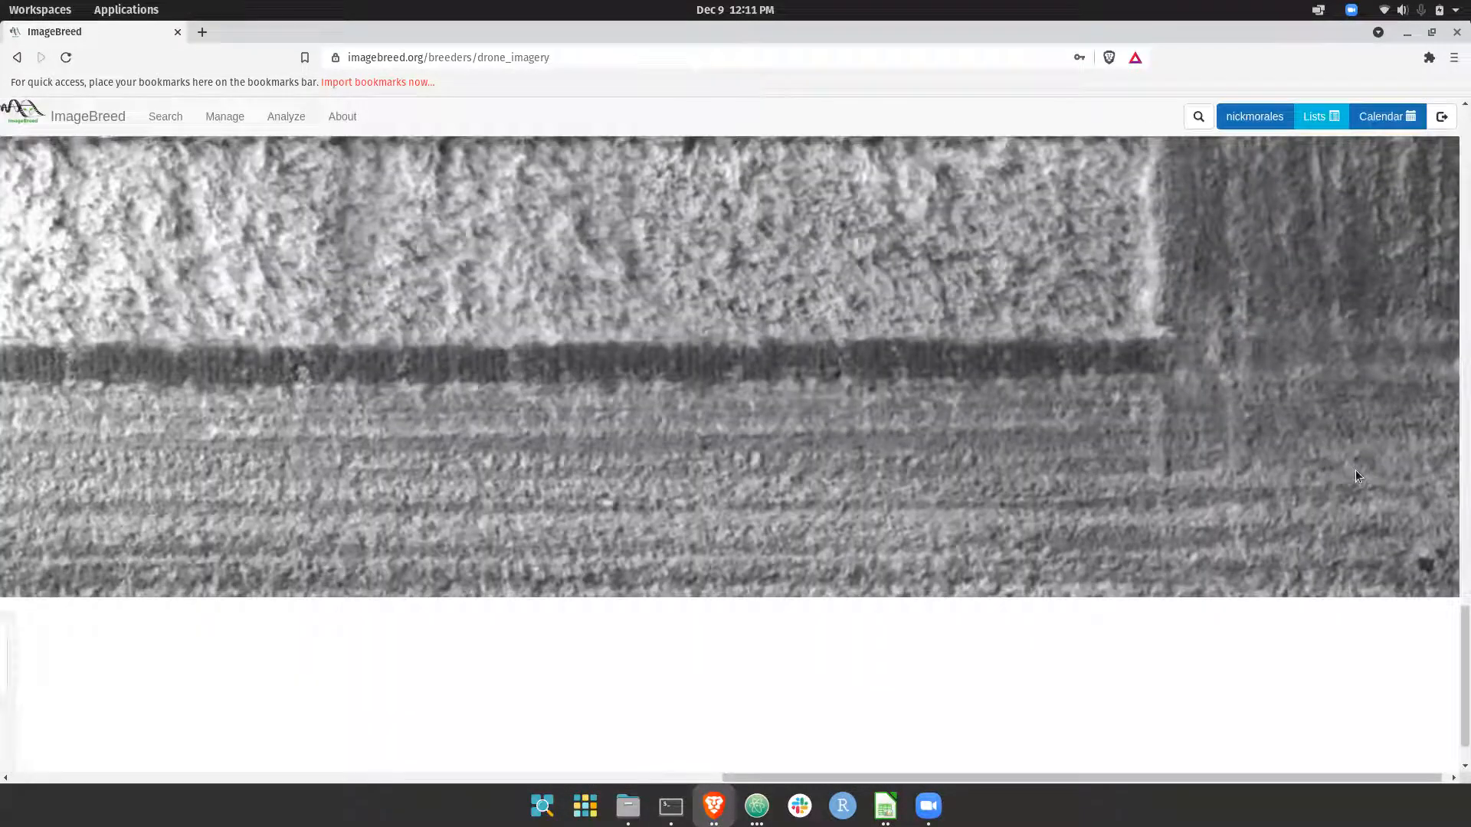
click(1433, 563)
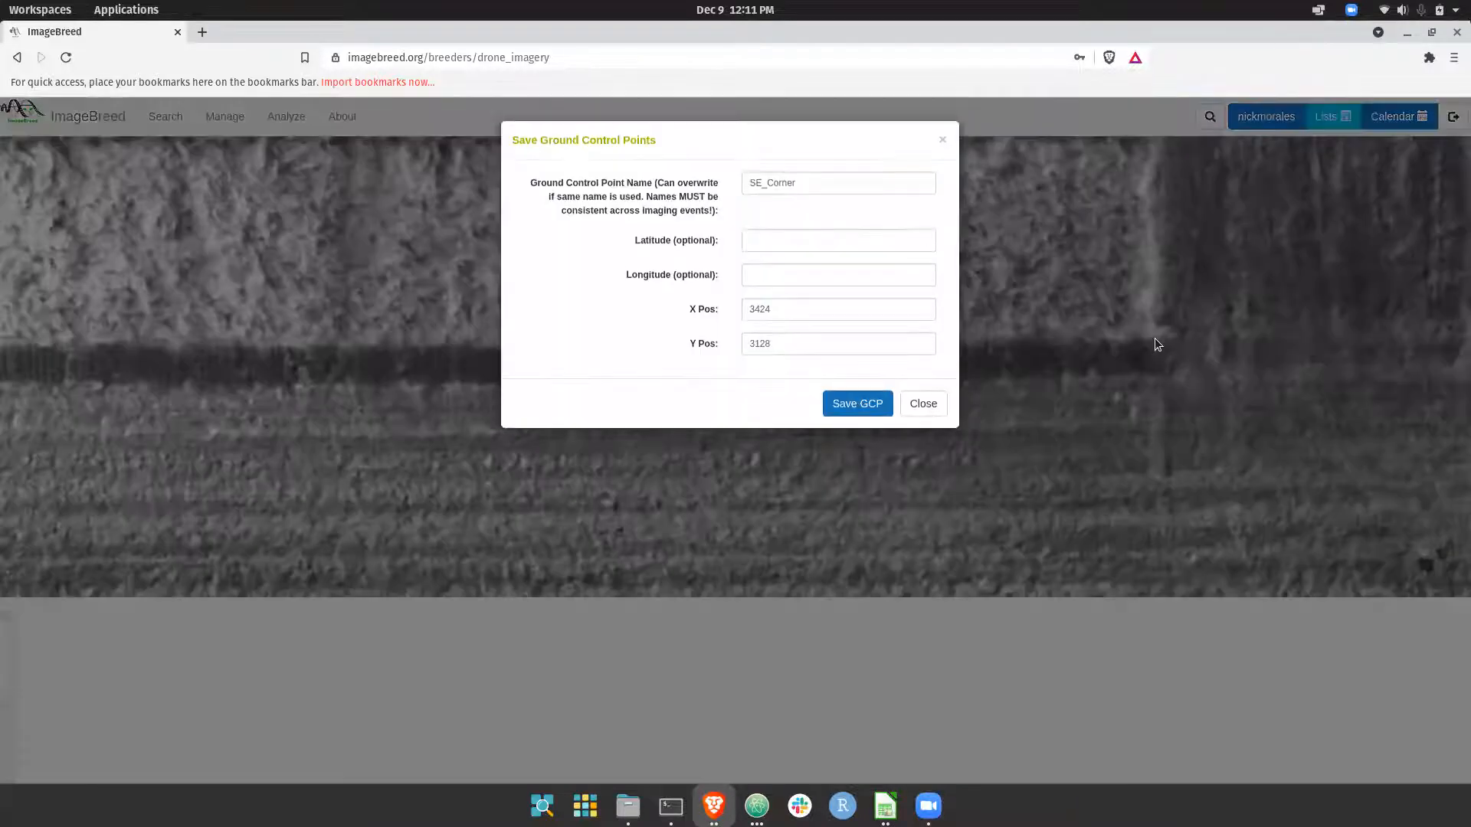
click(762, 183)
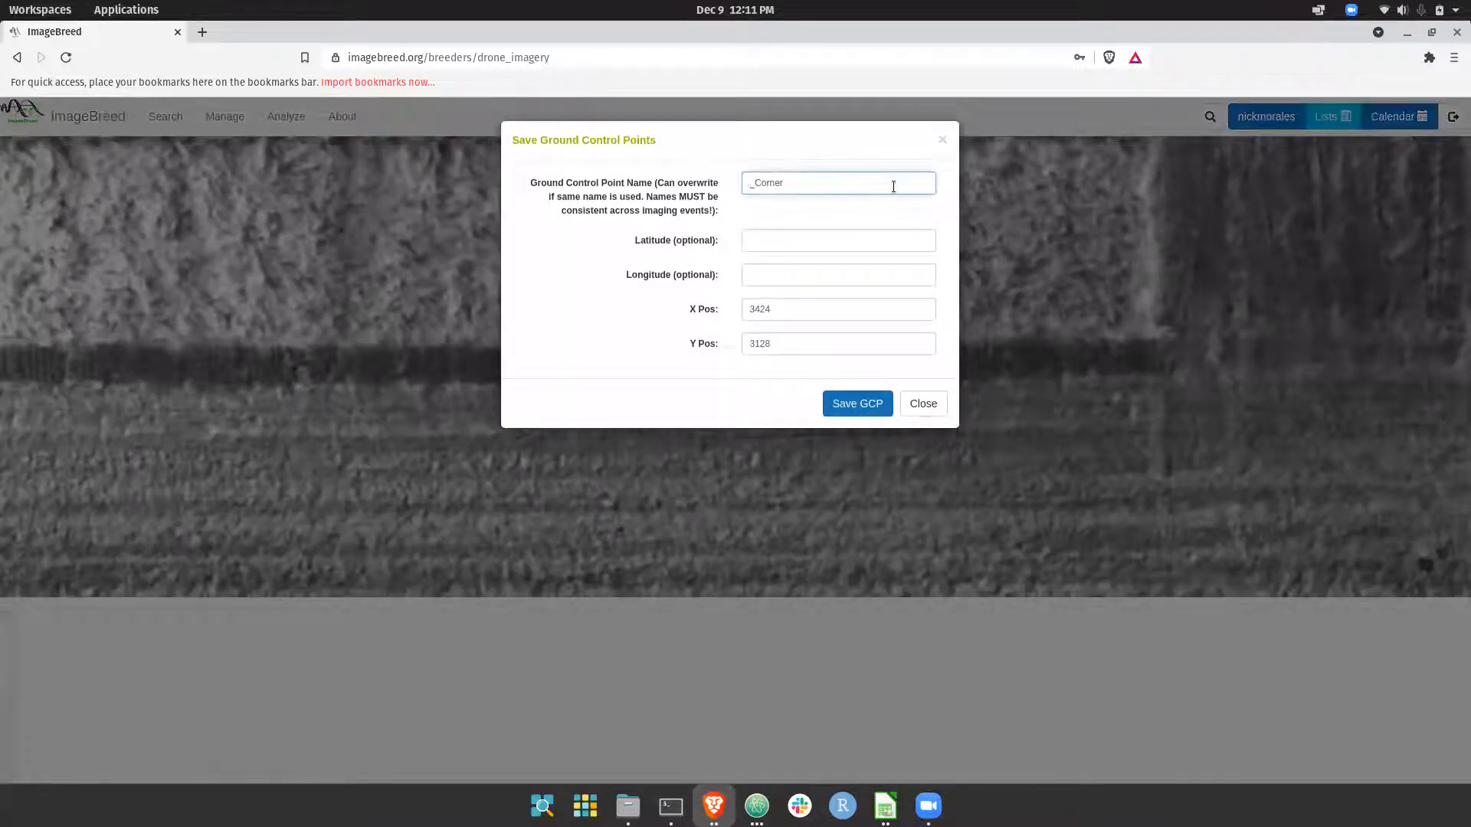
text(W)
click(846, 401)
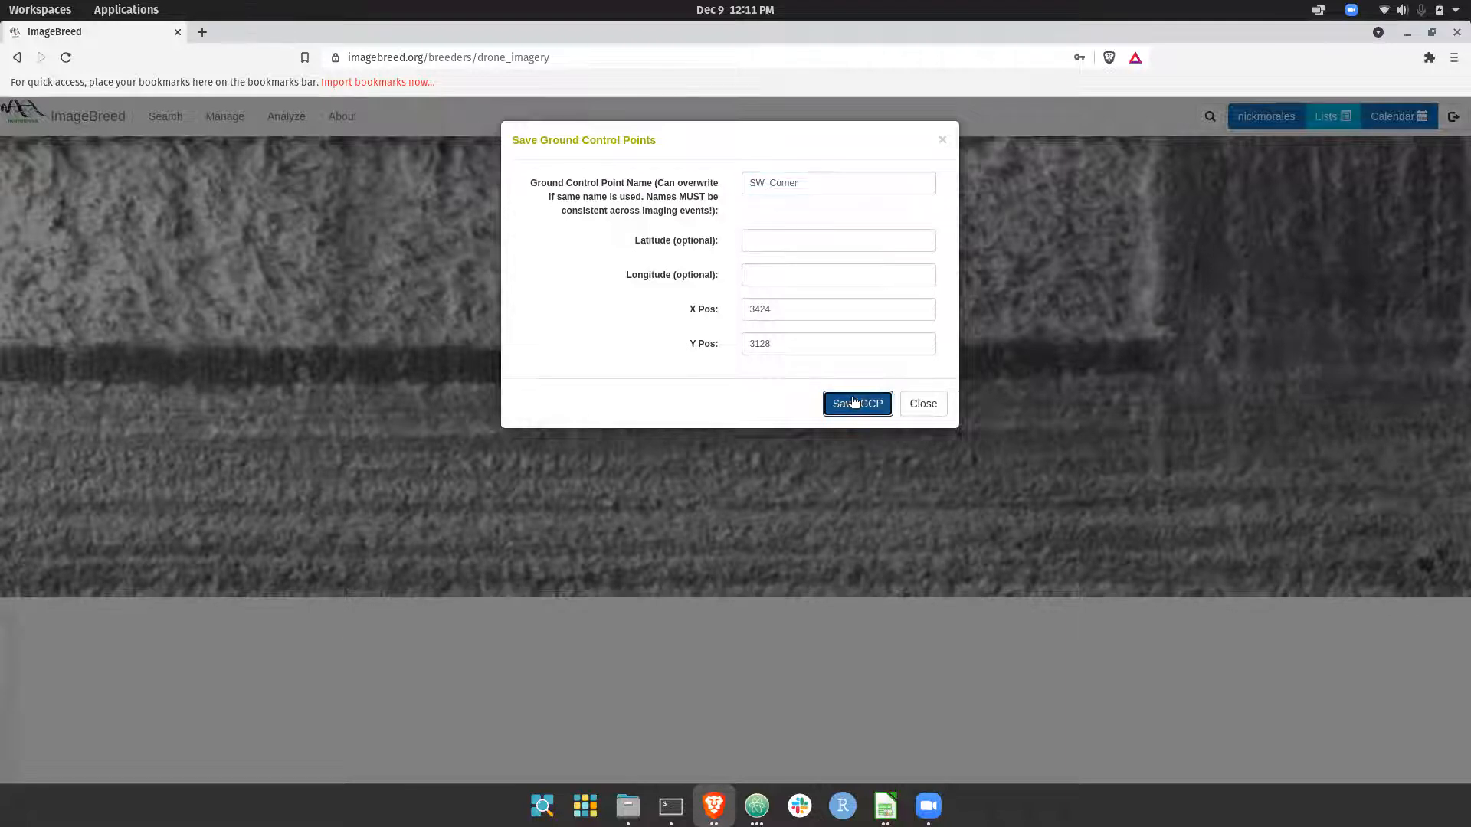
click(927, 403)
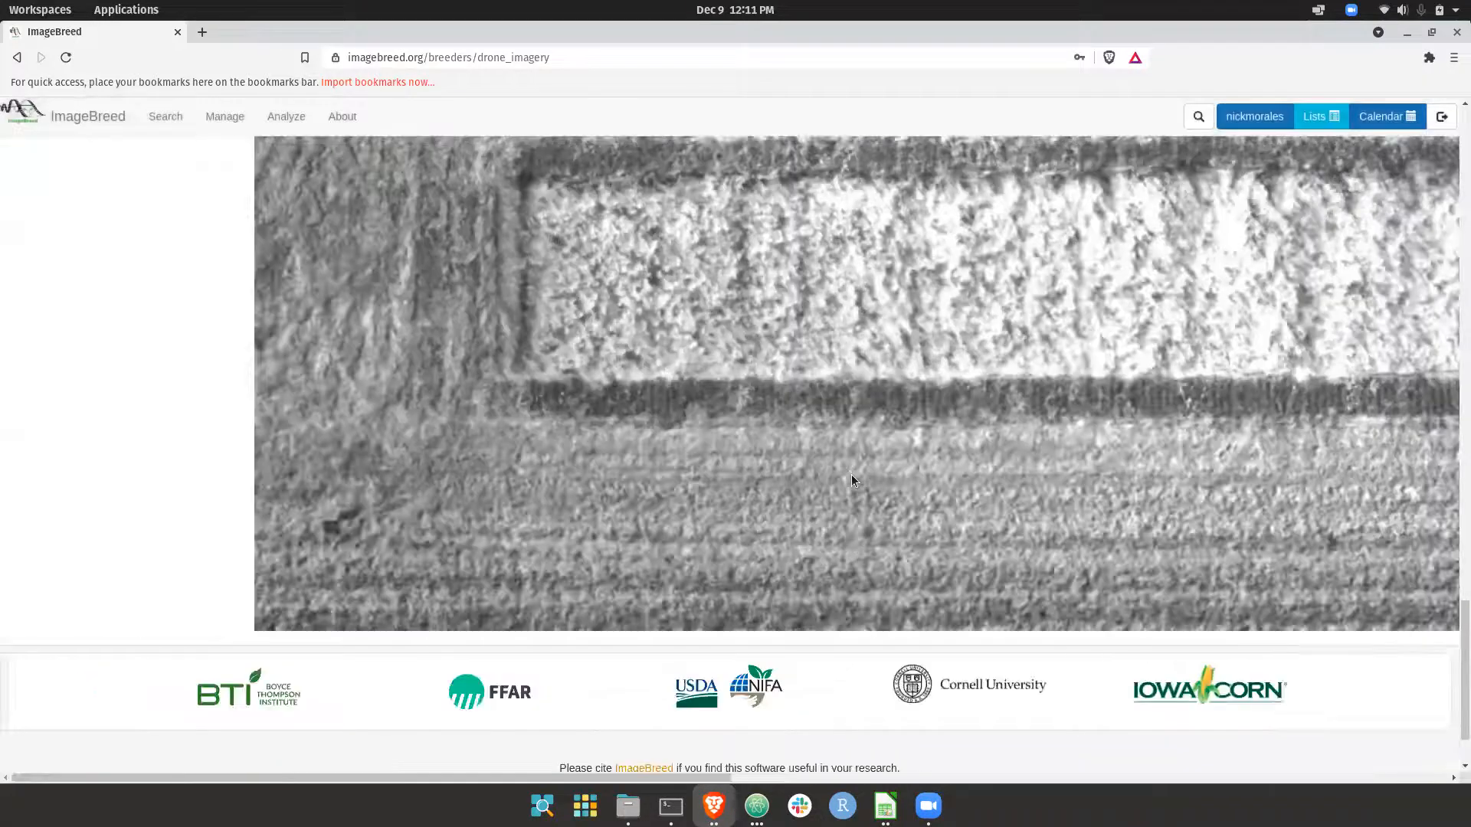
Save a ground control point named NW_Corner on the image's lower-left marker, at about X 111, Y 3033.
click(338, 521)
click(769, 189)
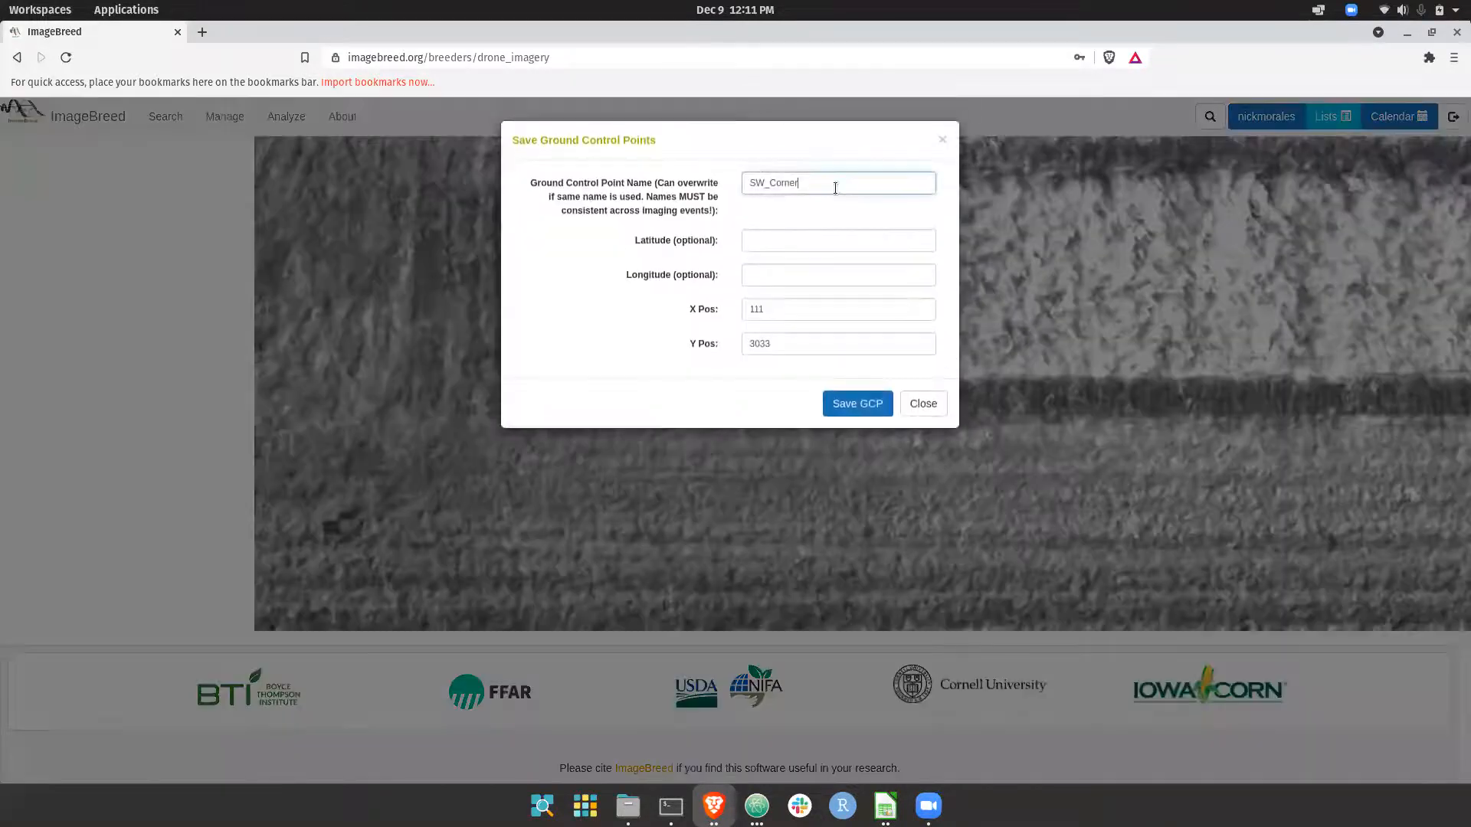
key(Home)
key(shift+Right)
text(N)
click(857, 403)
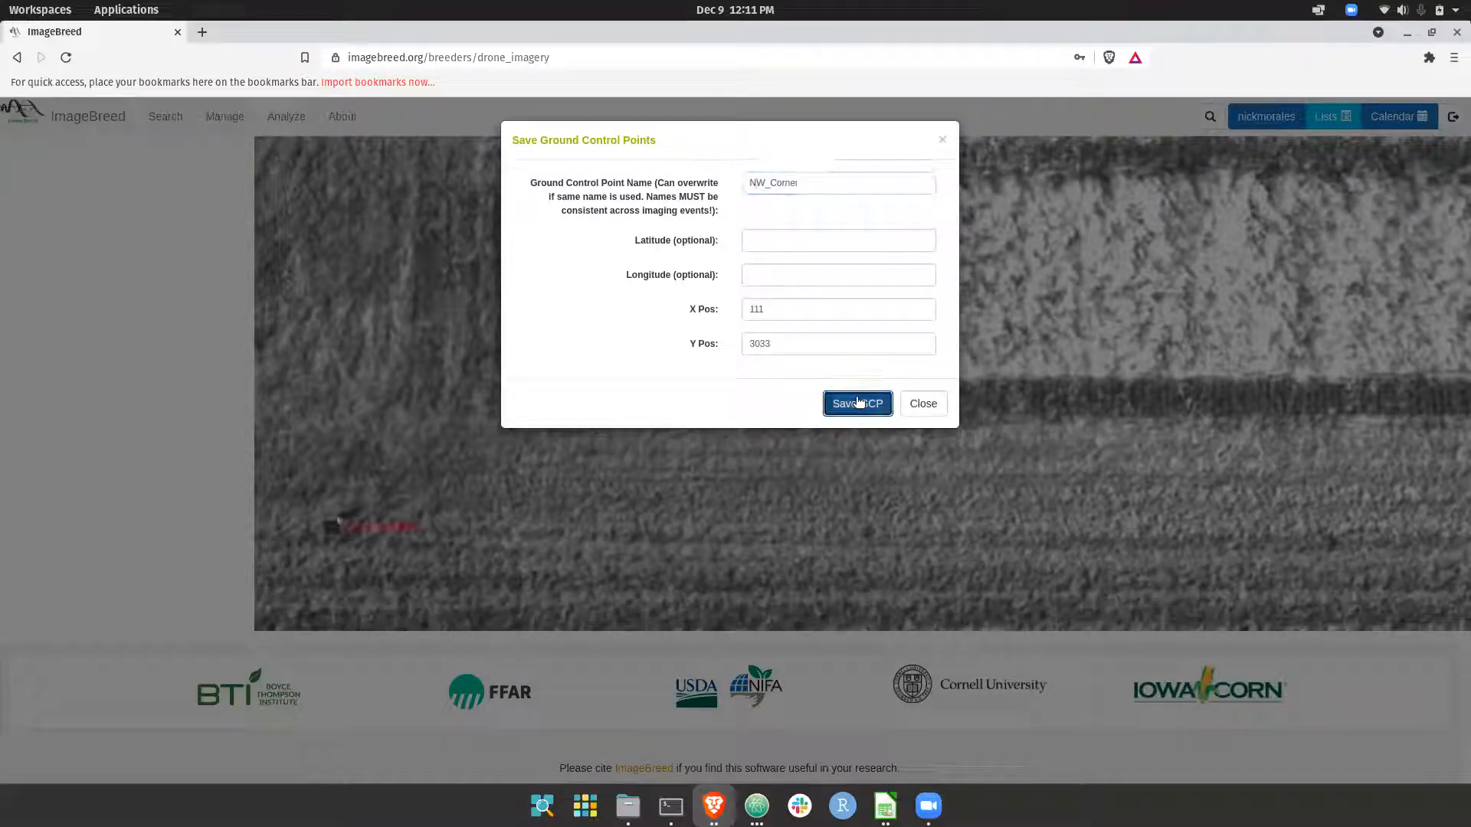
click(922, 403)
scroll(535, 452, up, 10)
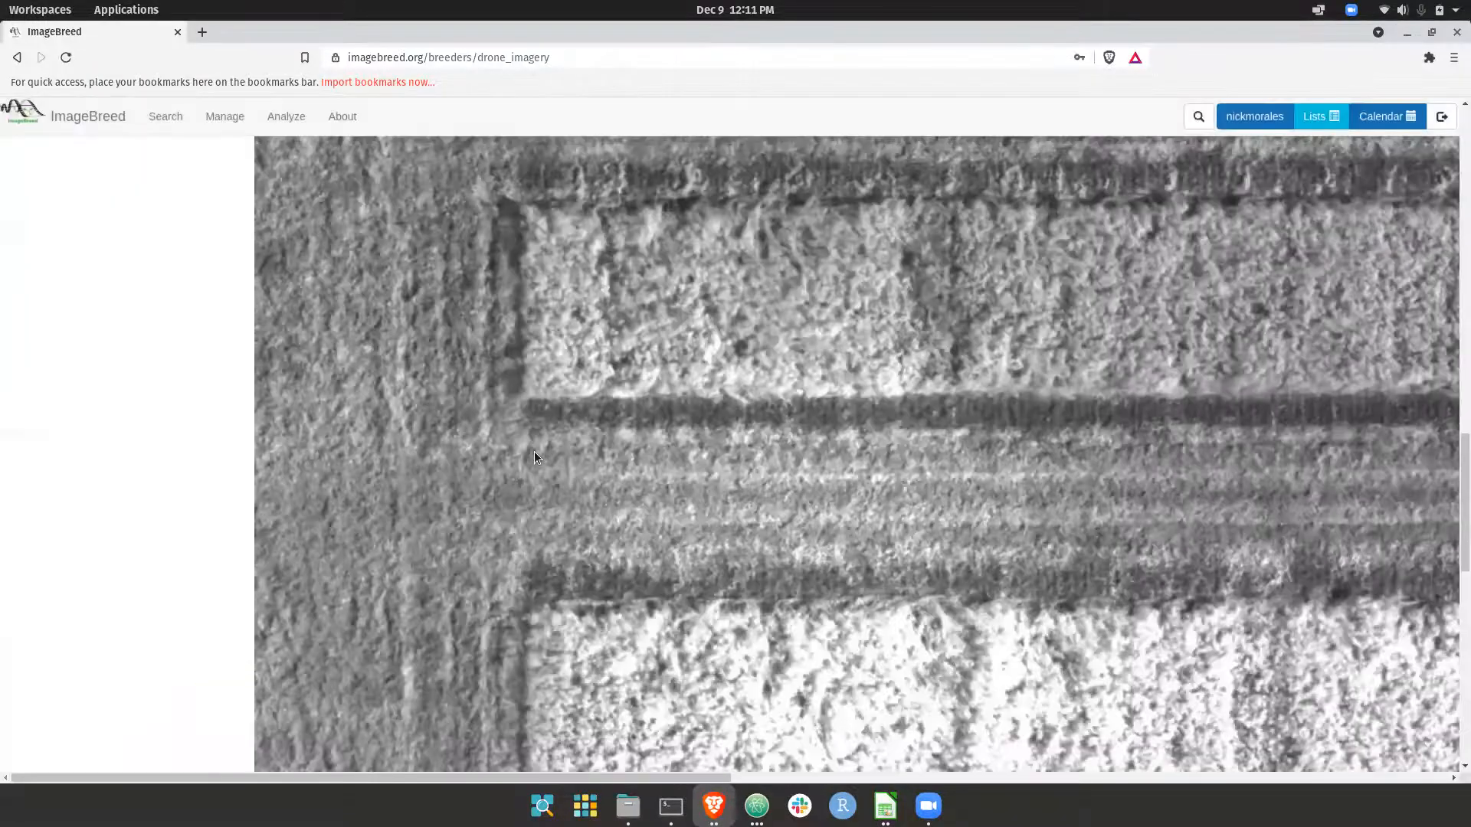
Draw the saved ground control points on the NIR image, and return to the aerial imagery management page.
scroll(534, 452, up, 5)
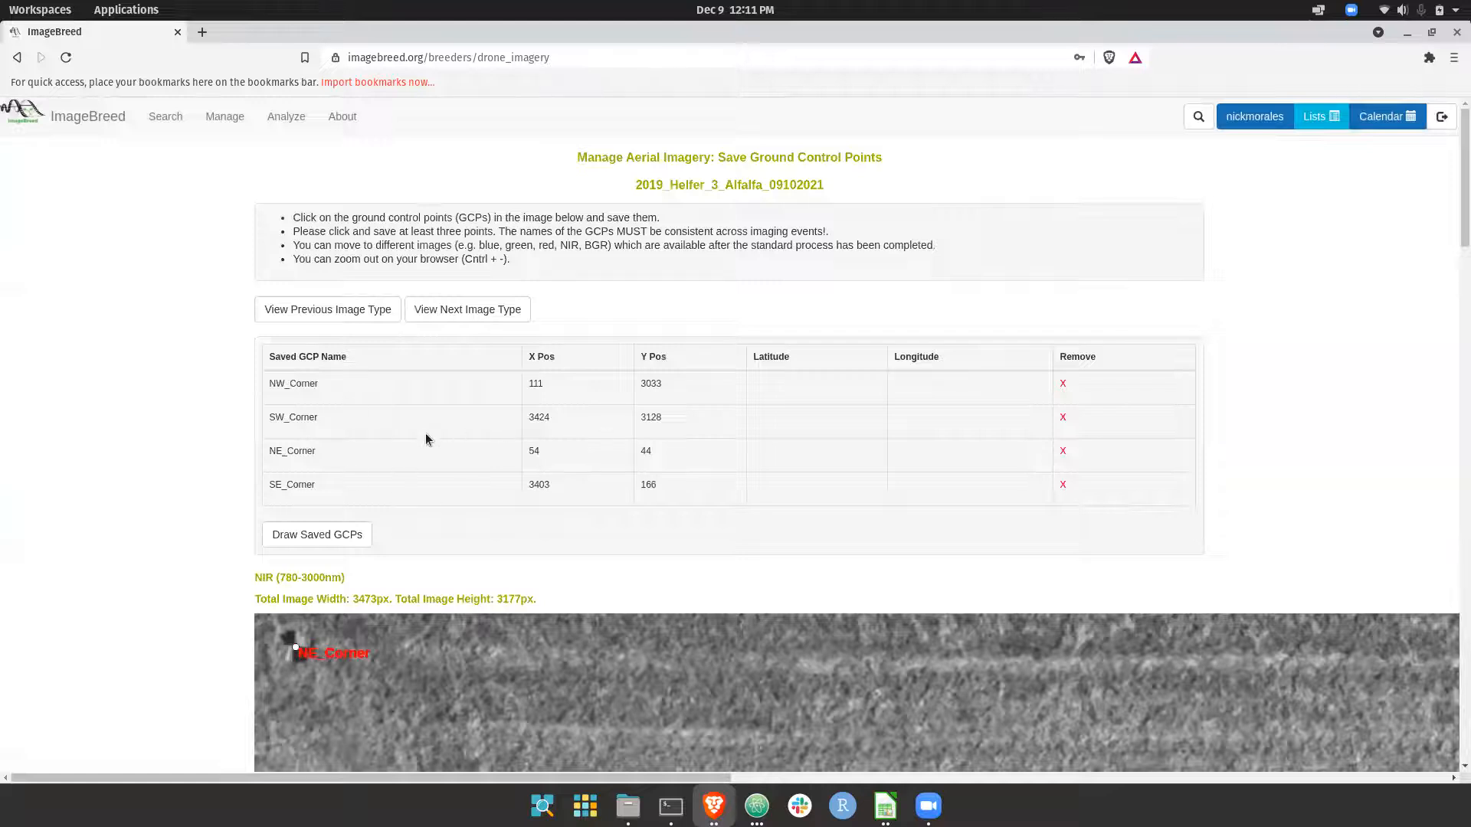
click(352, 535)
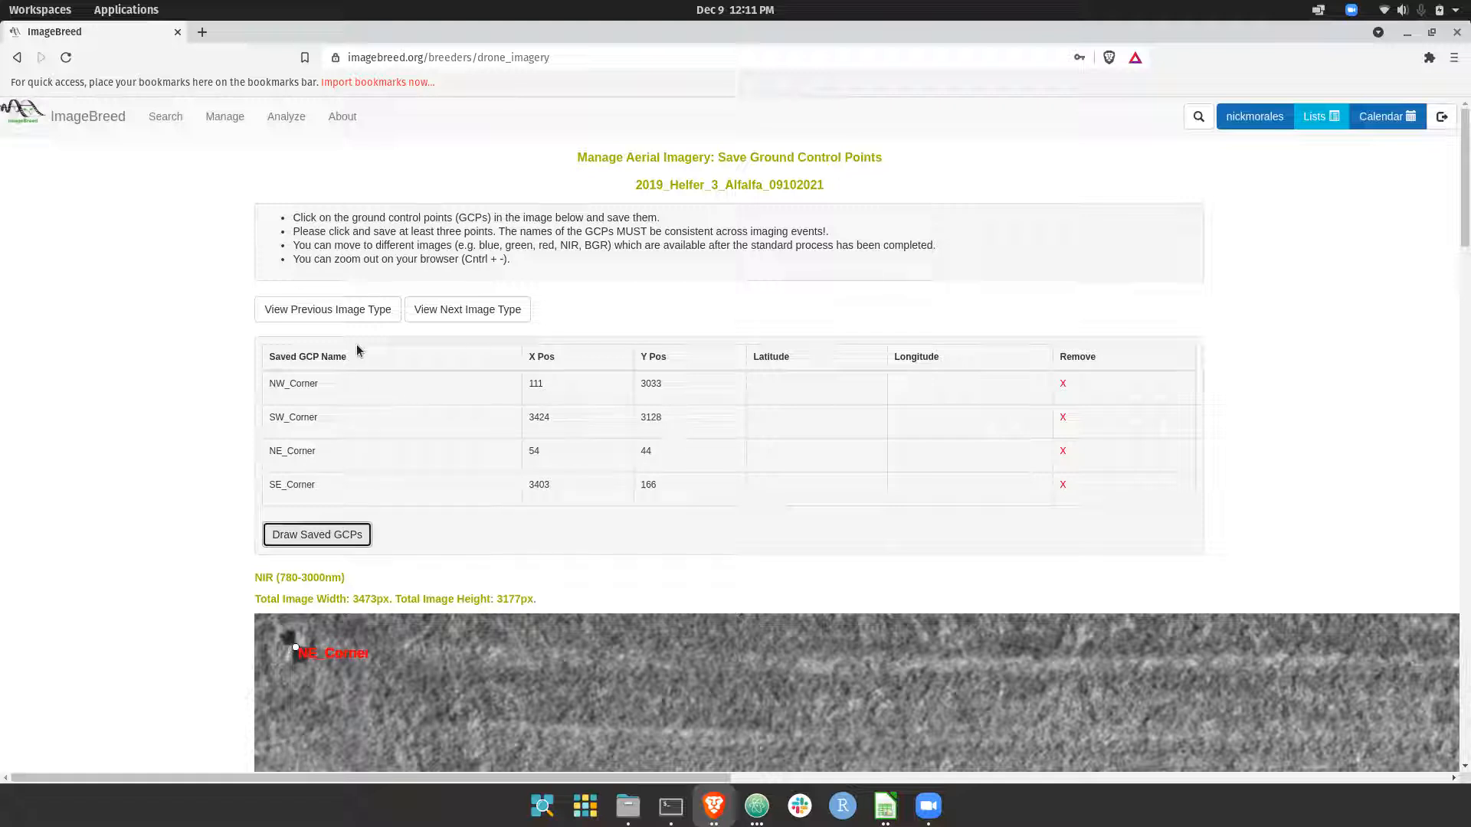
mouse_move(224, 116)
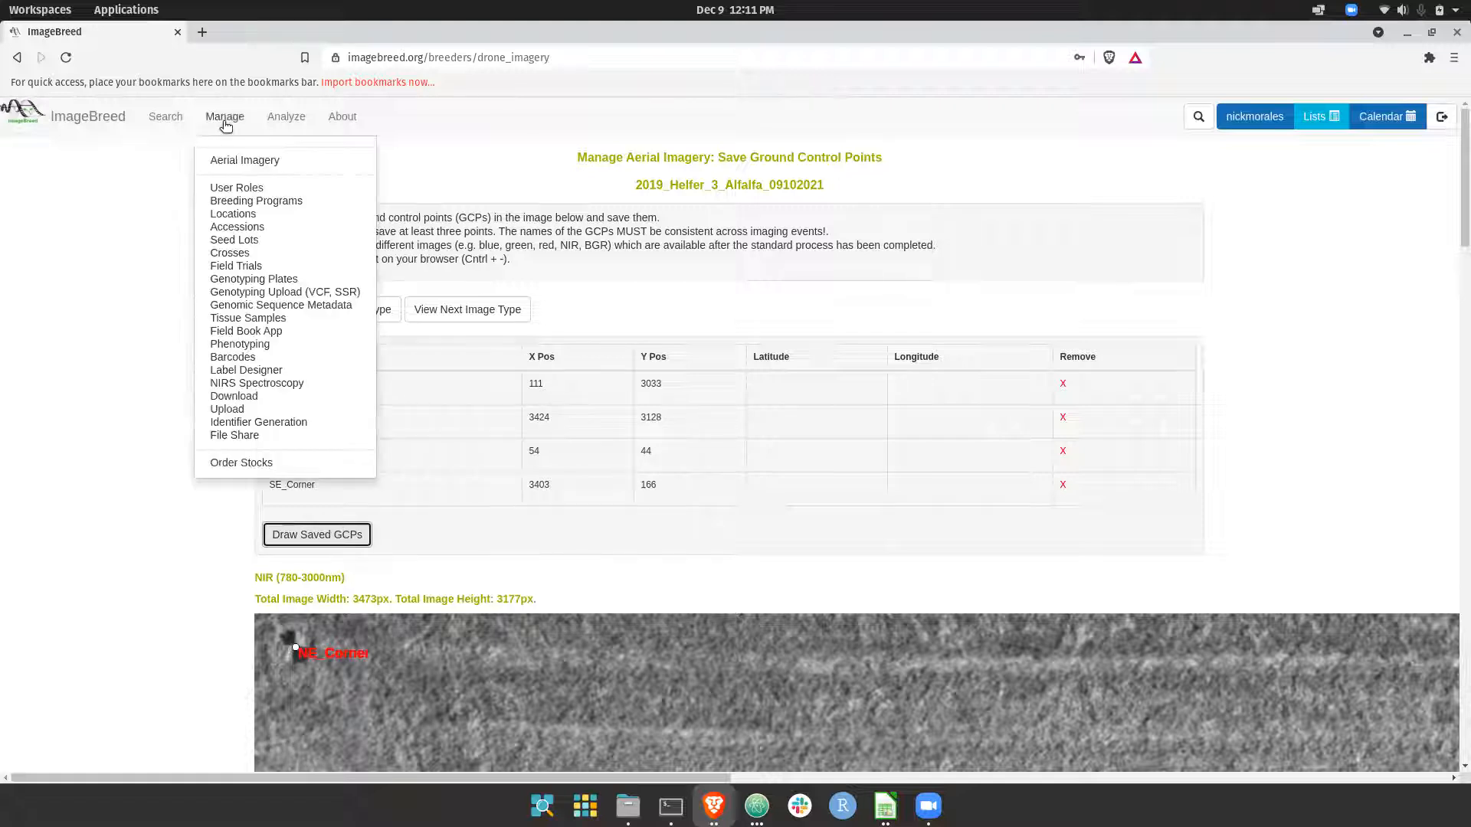
click(247, 161)
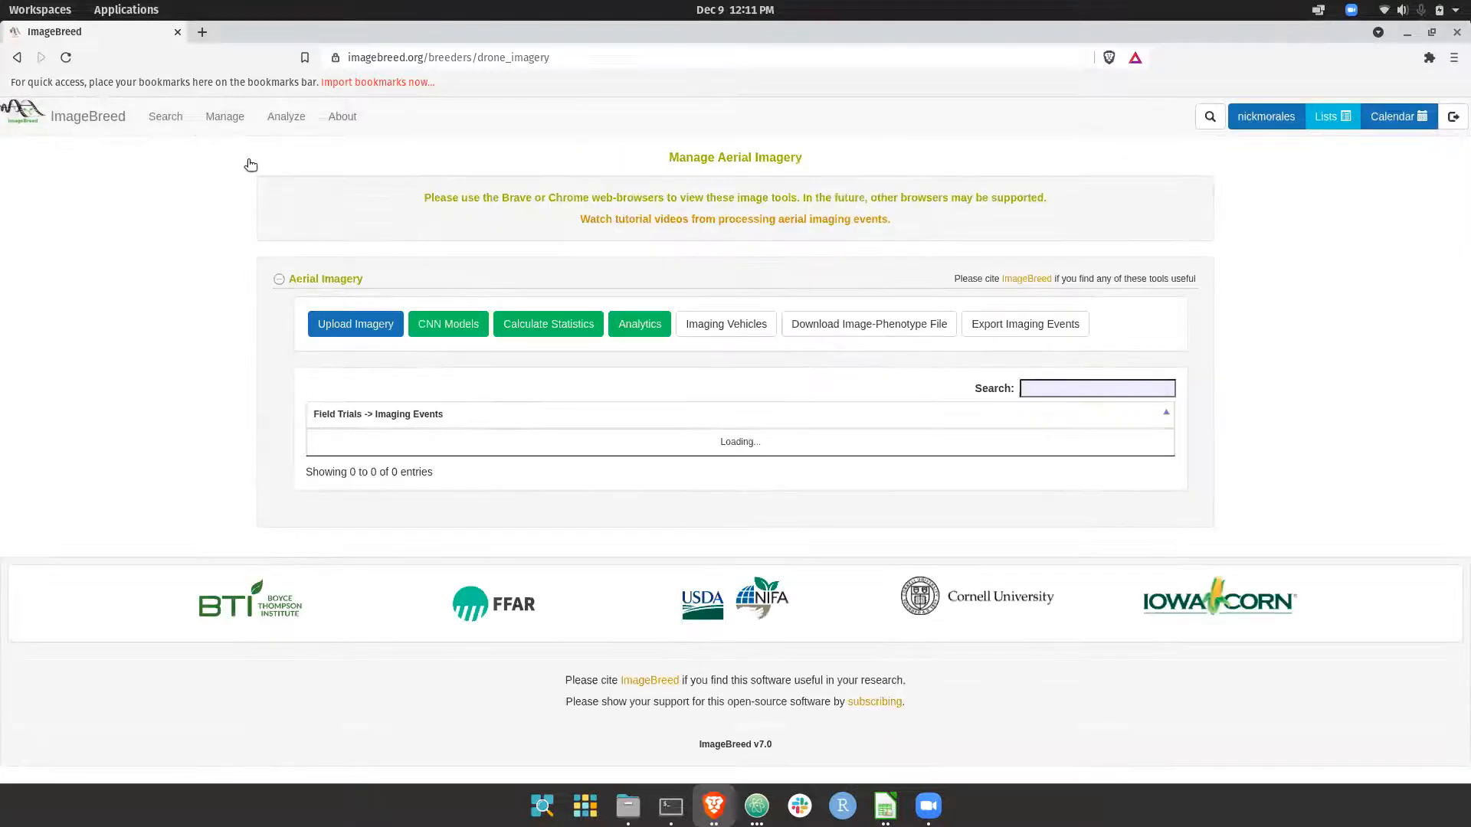
Expand the 2019_Helfer_3_Alfalfa field trial and open the details of its 2019_Helfer_3_Alfalfa_08272021 imaging event.
scroll(567, 326, down, 5)
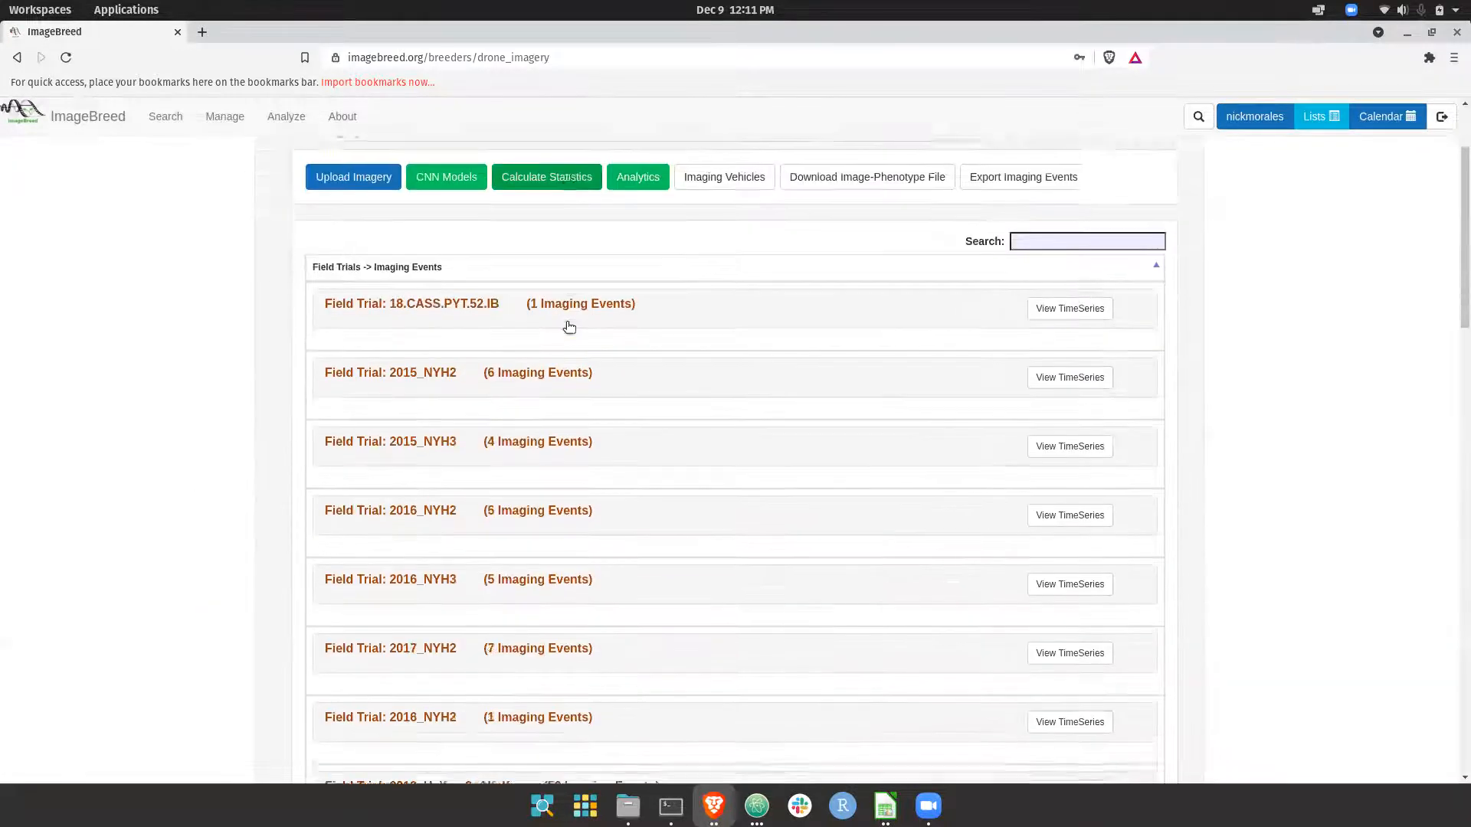
scroll(568, 327, down, 3)
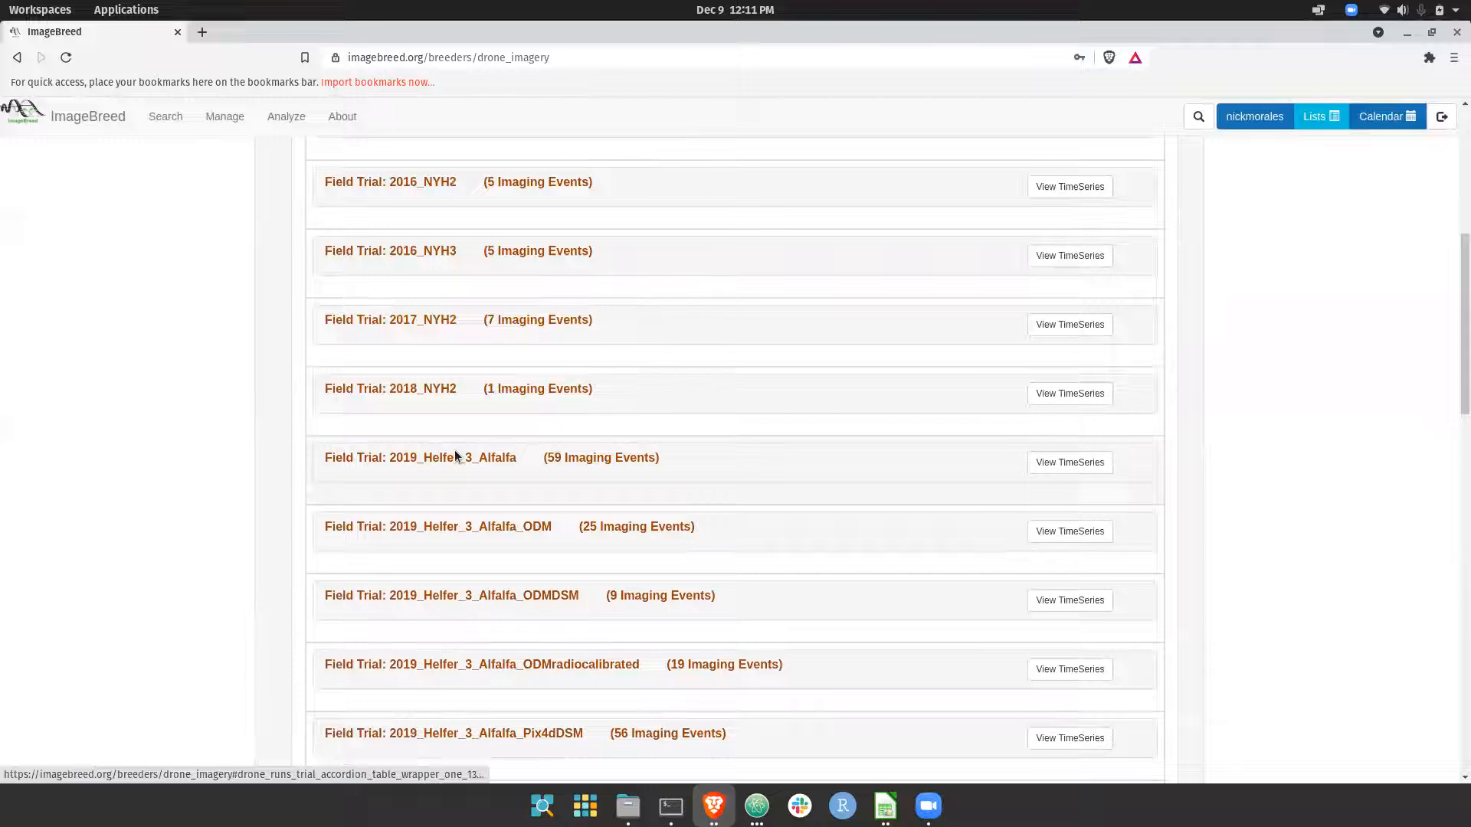
click(483, 385)
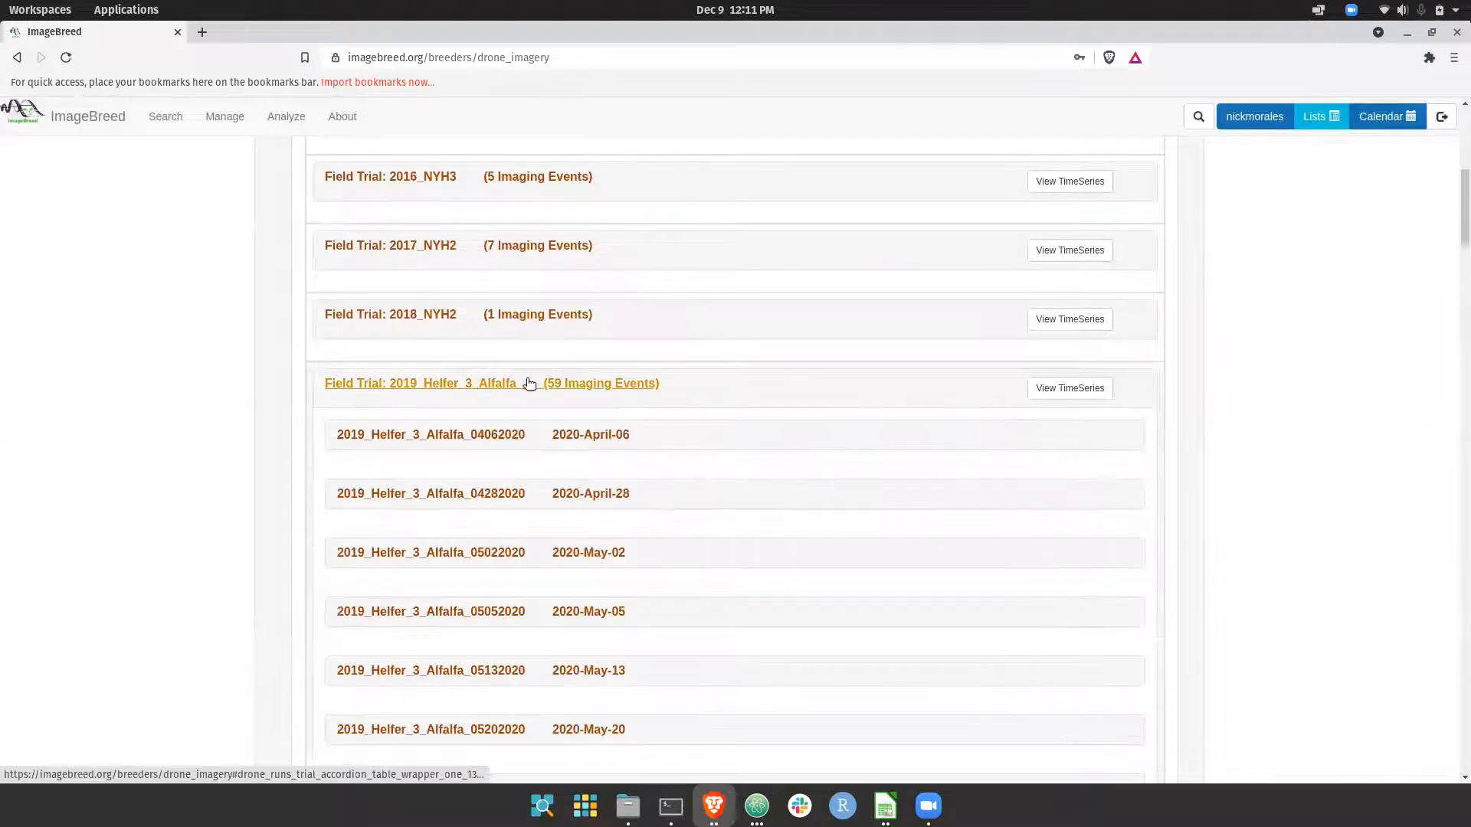
scroll(526, 383, down, 20)
scroll(526, 383, down, 15)
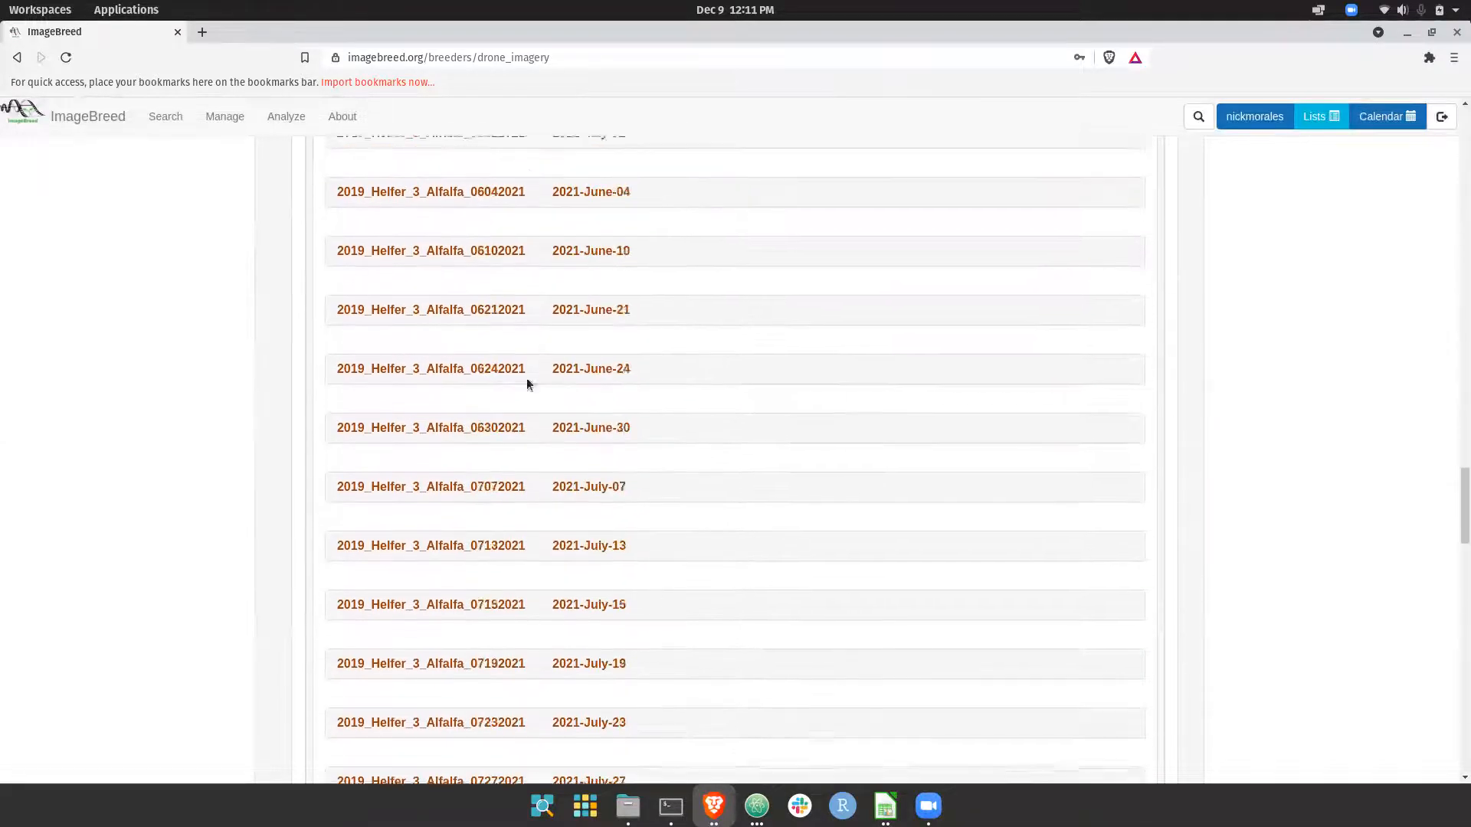
scroll(526, 378, up, 3)
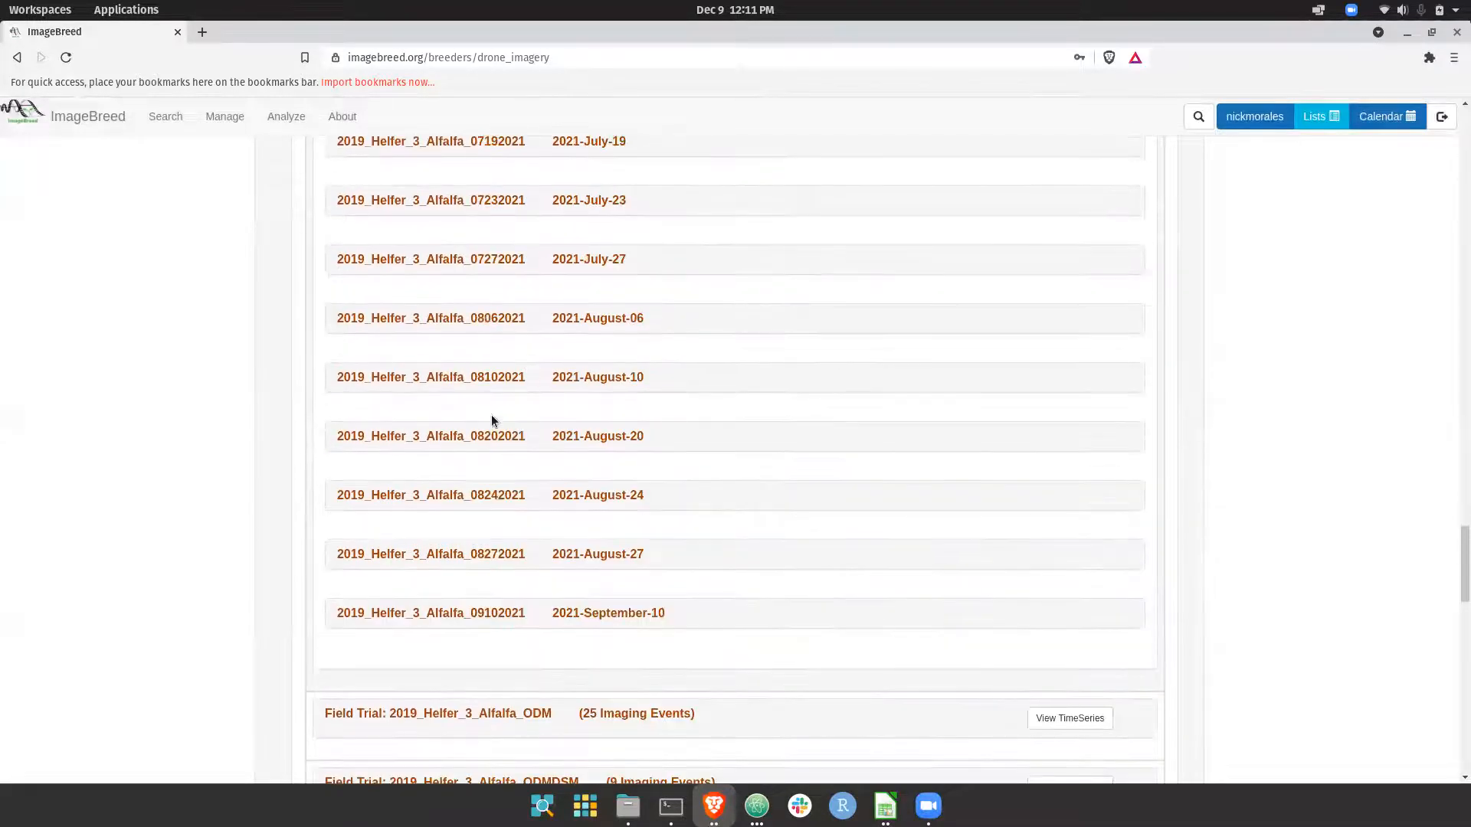
click(513, 555)
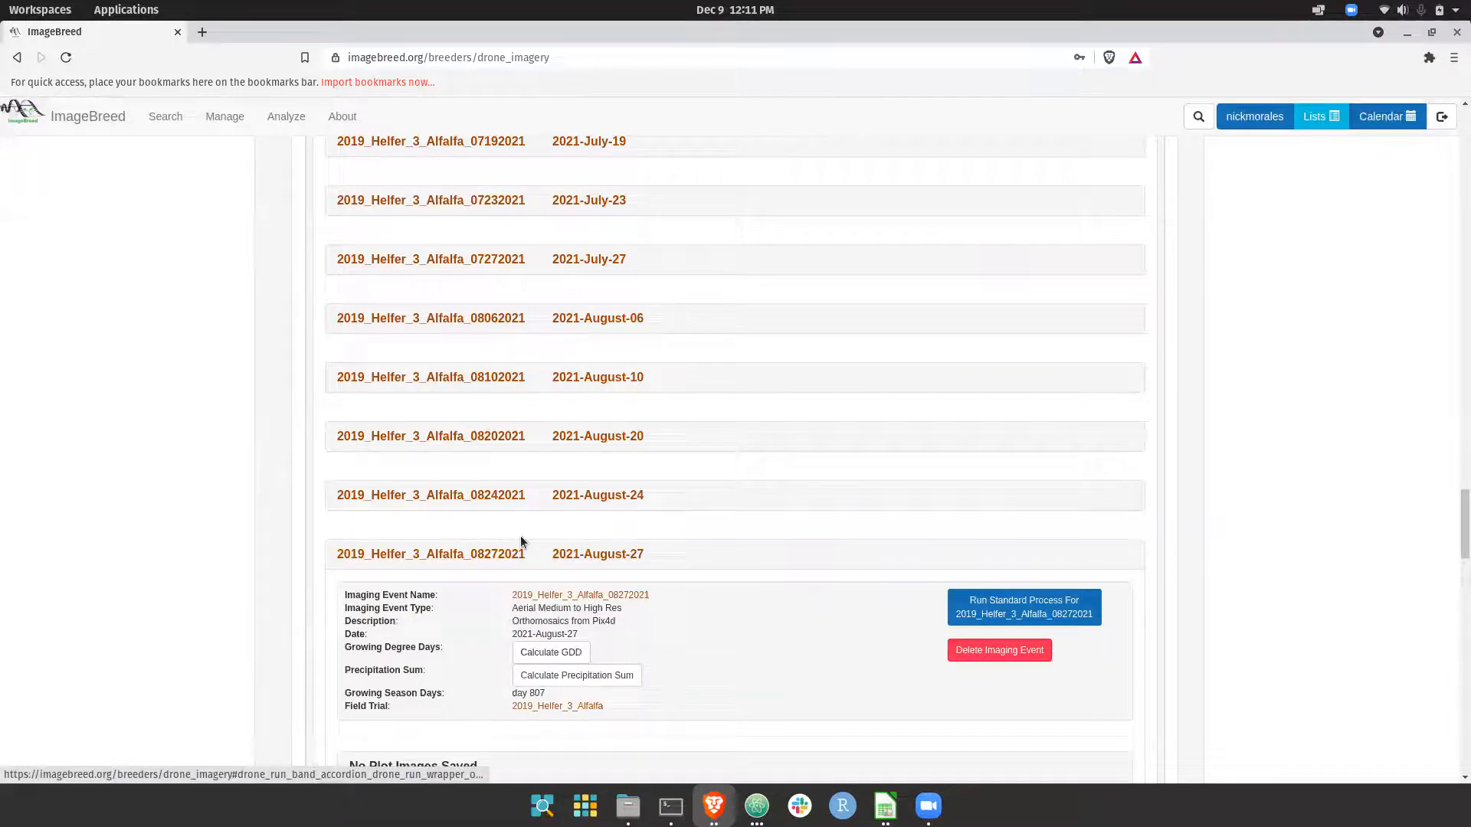
scroll(521, 535, down, 5)
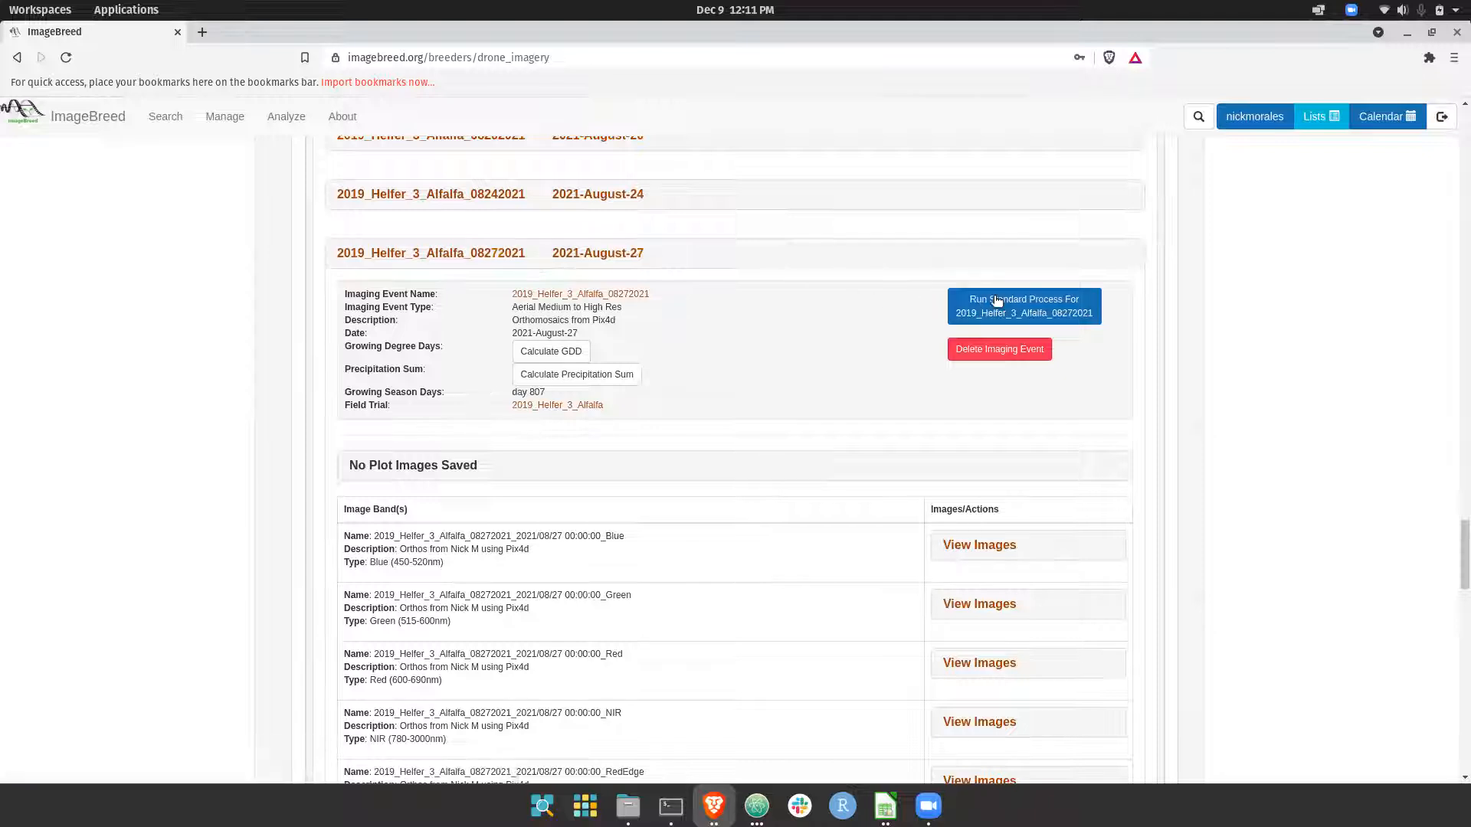
Start the standard process for 2019_Helfer_3_Alfalfa_08272021 and select its NIR band as the one to process.
click(1018, 310)
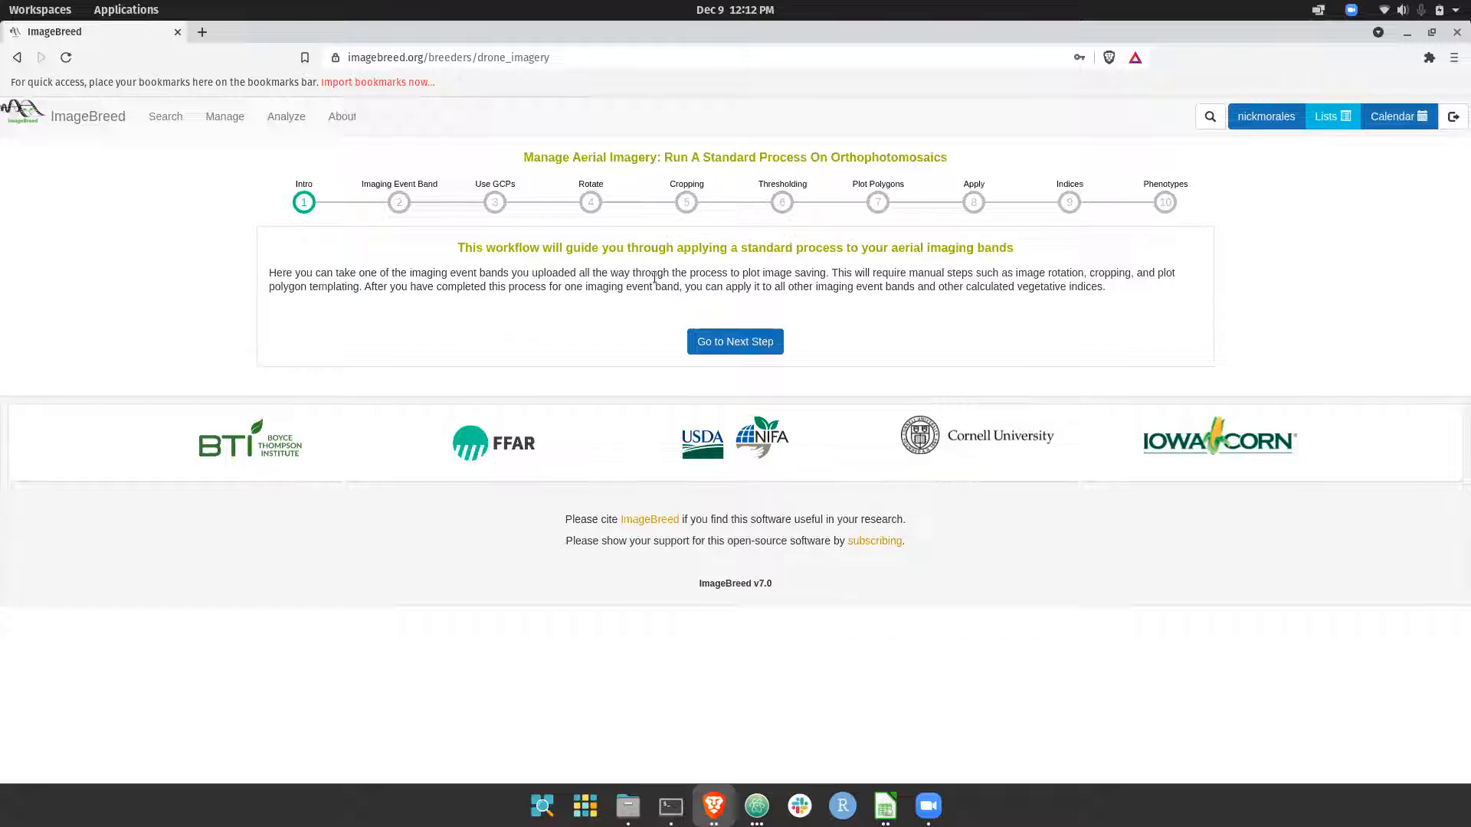
click(732, 349)
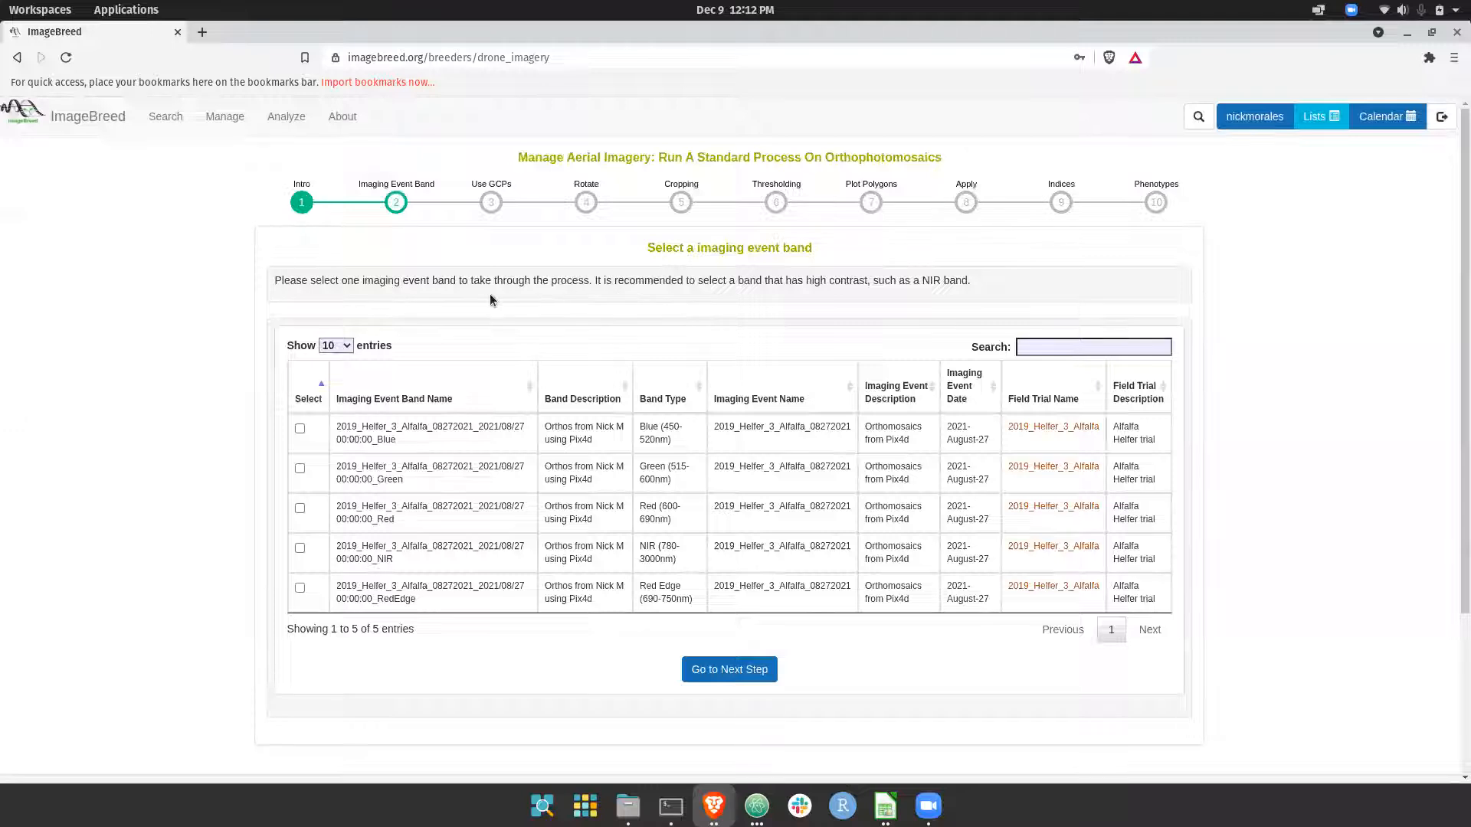
click(300, 548)
click(712, 674)
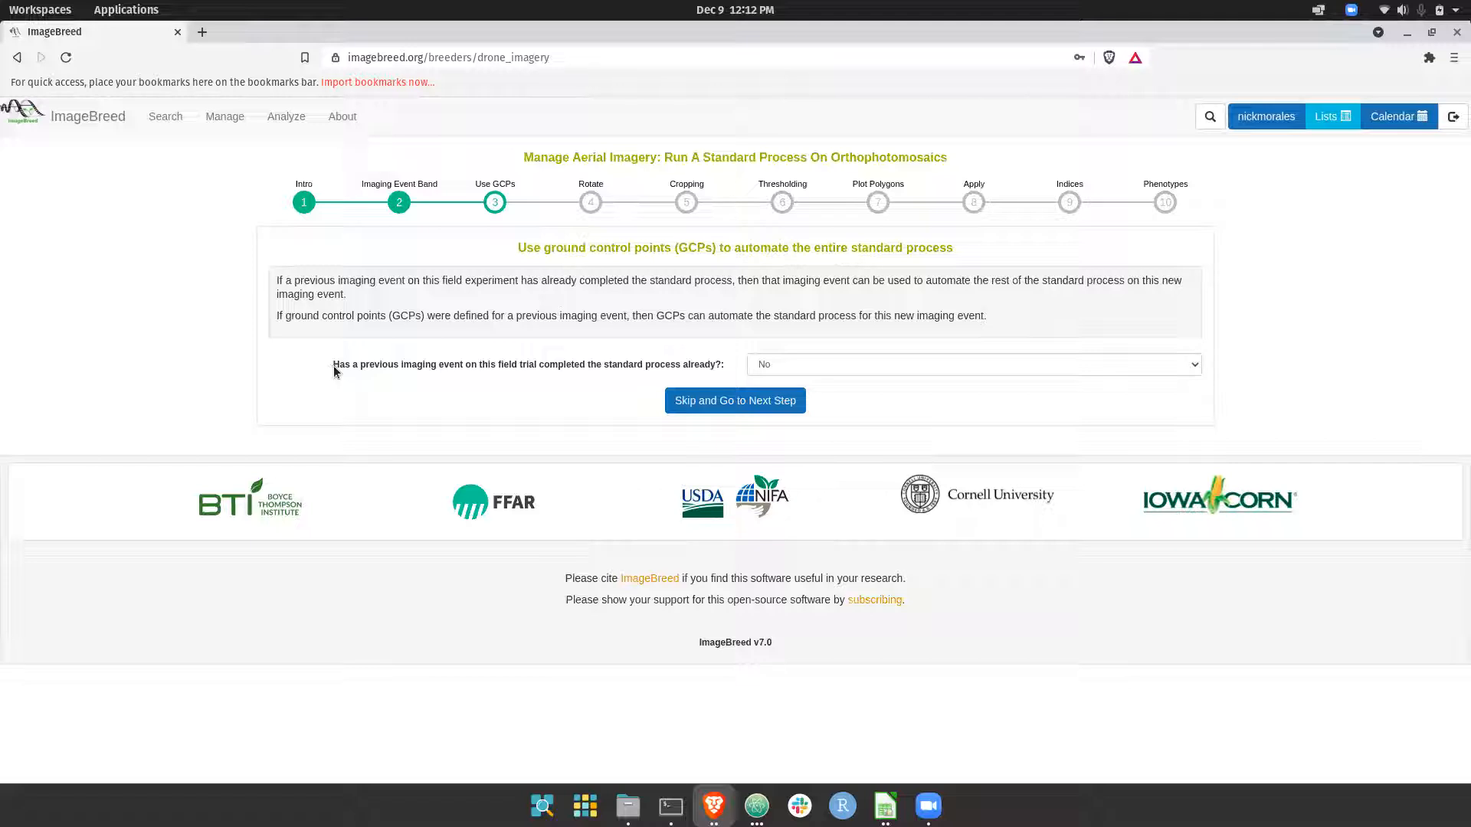
Specify that a previous imaging event has ground control points defined, and use 2019_Helfer_3_Alfalfa_09102021 as the template.
drag(333, 365, 717, 371)
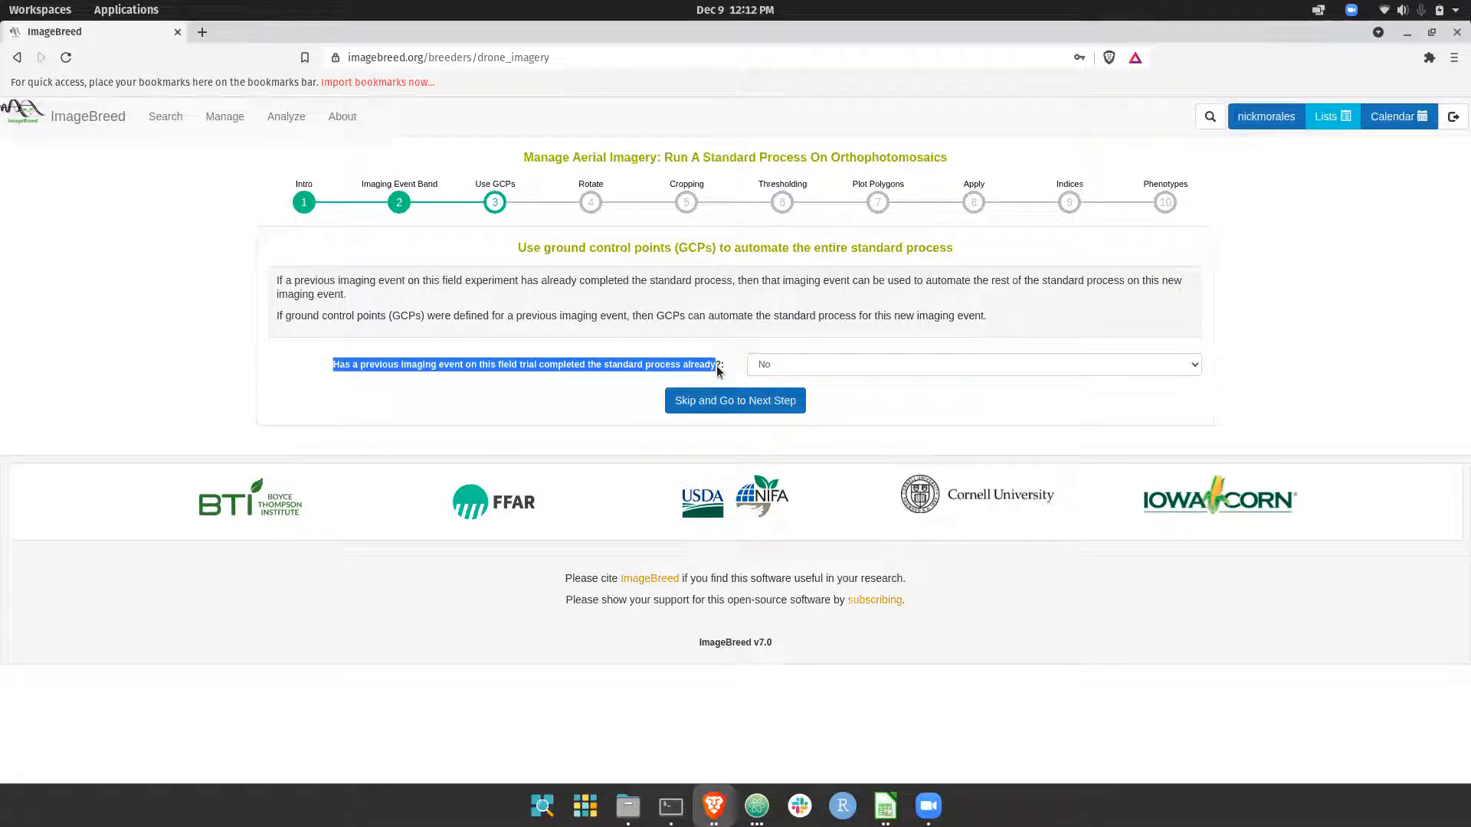
click(706, 370)
click(787, 365)
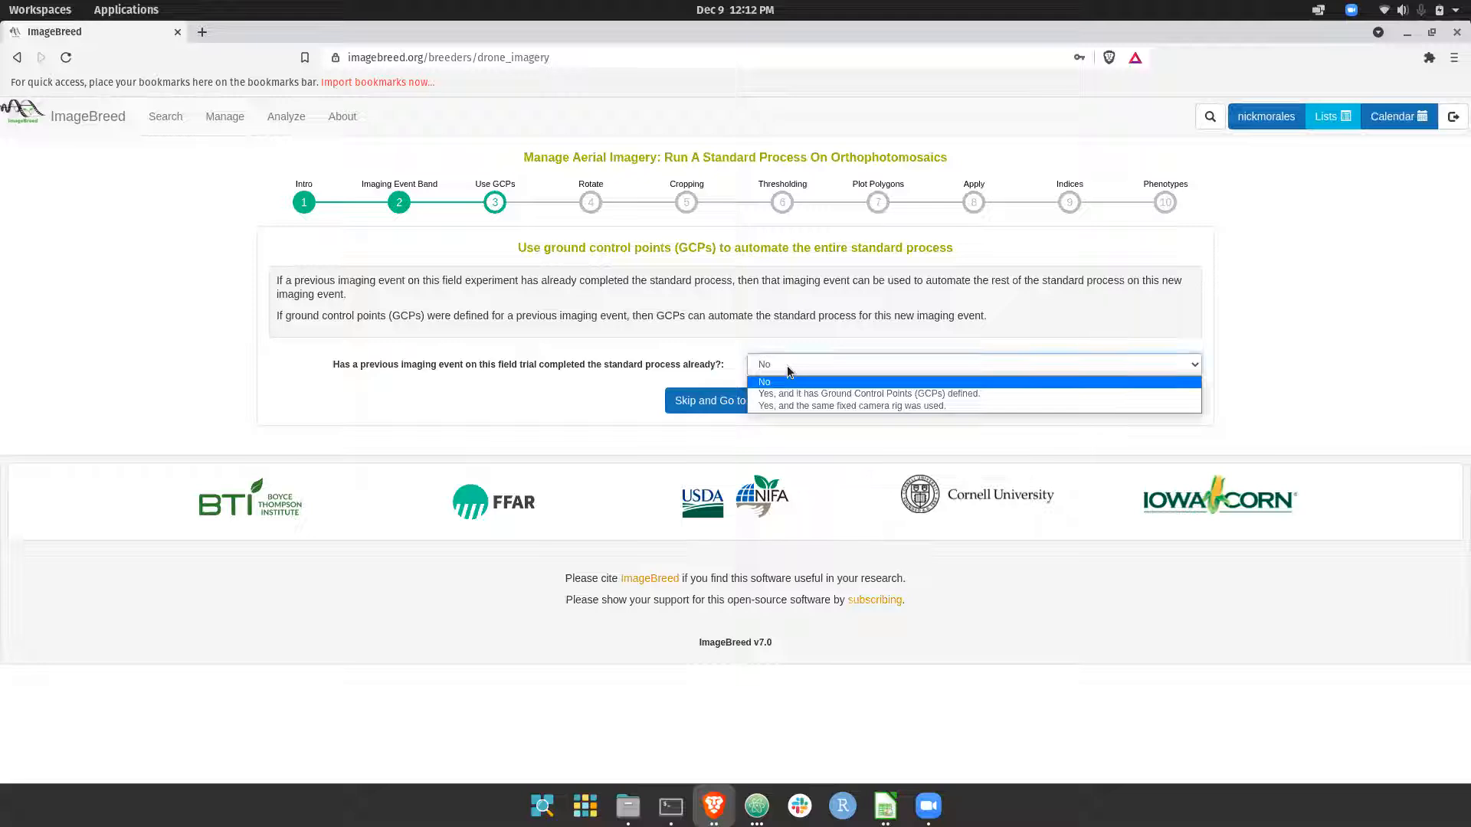
click(839, 393)
scroll(674, 370, down, 1)
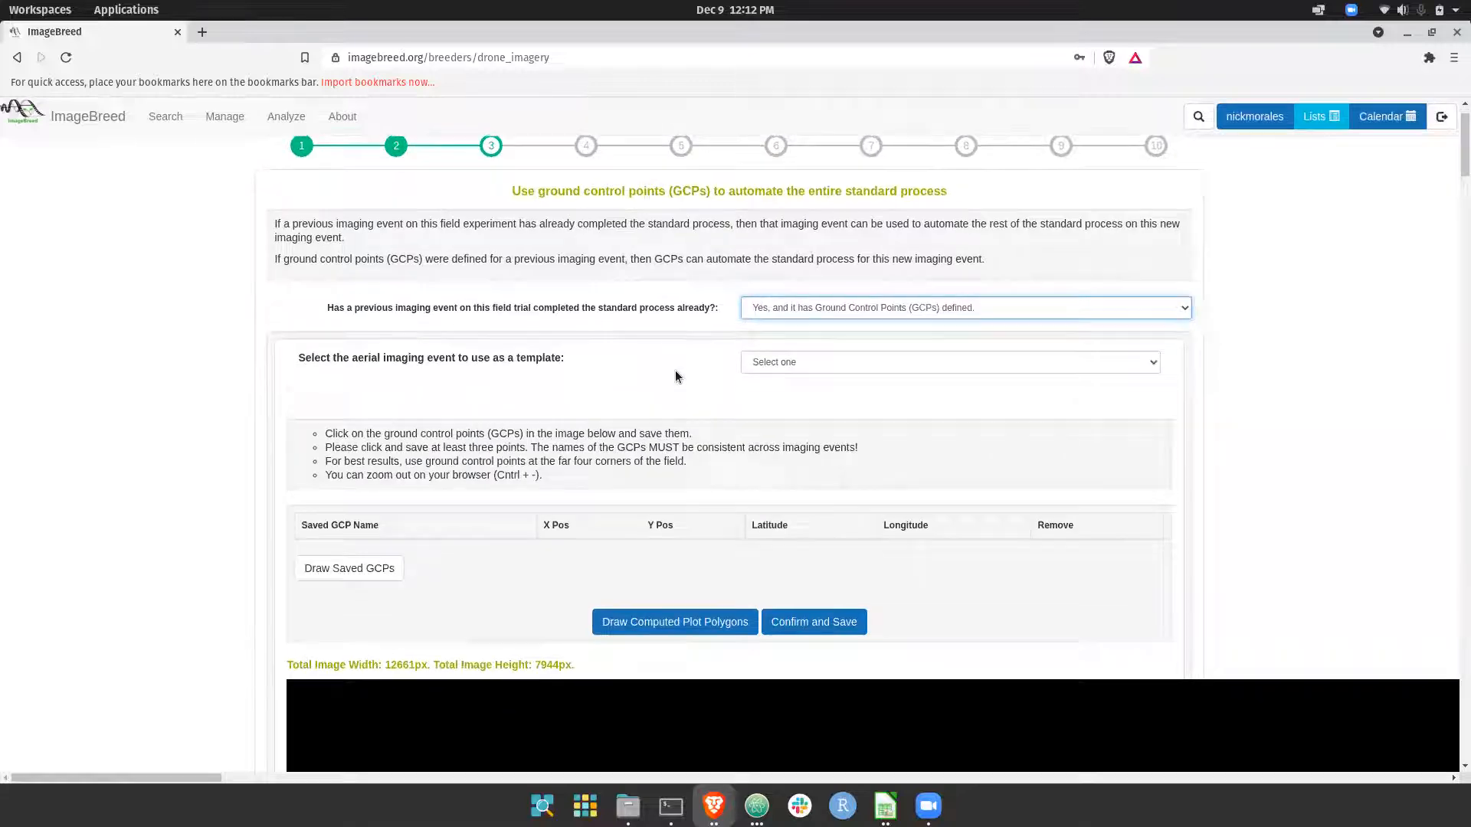
click(780, 360)
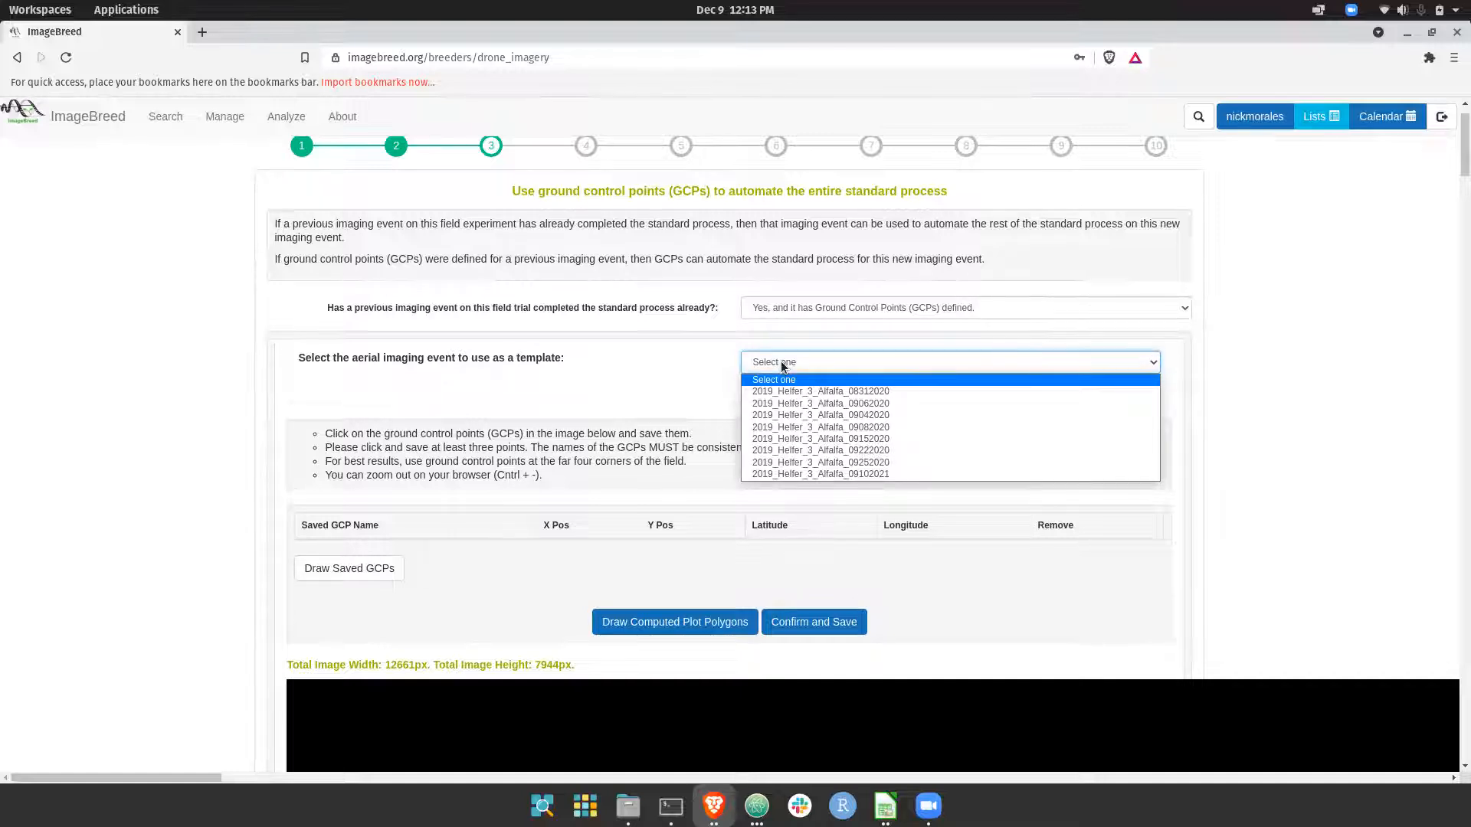
click(830, 475)
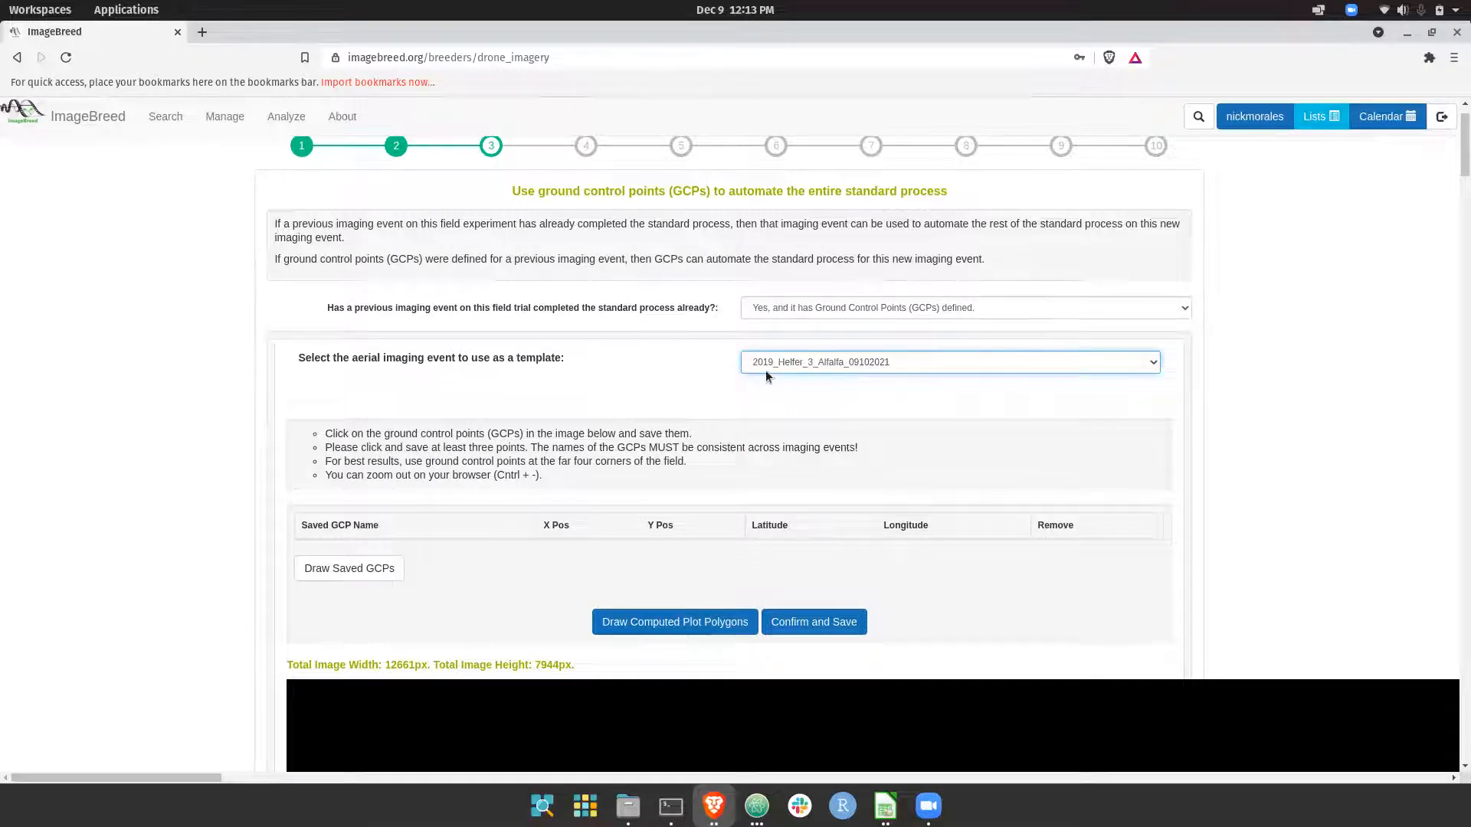
Examine the unrotated NIR orthomosaic to locate the checkered ground control markers around the corners of the alfalfa plots.
scroll(747, 375, down, 1)
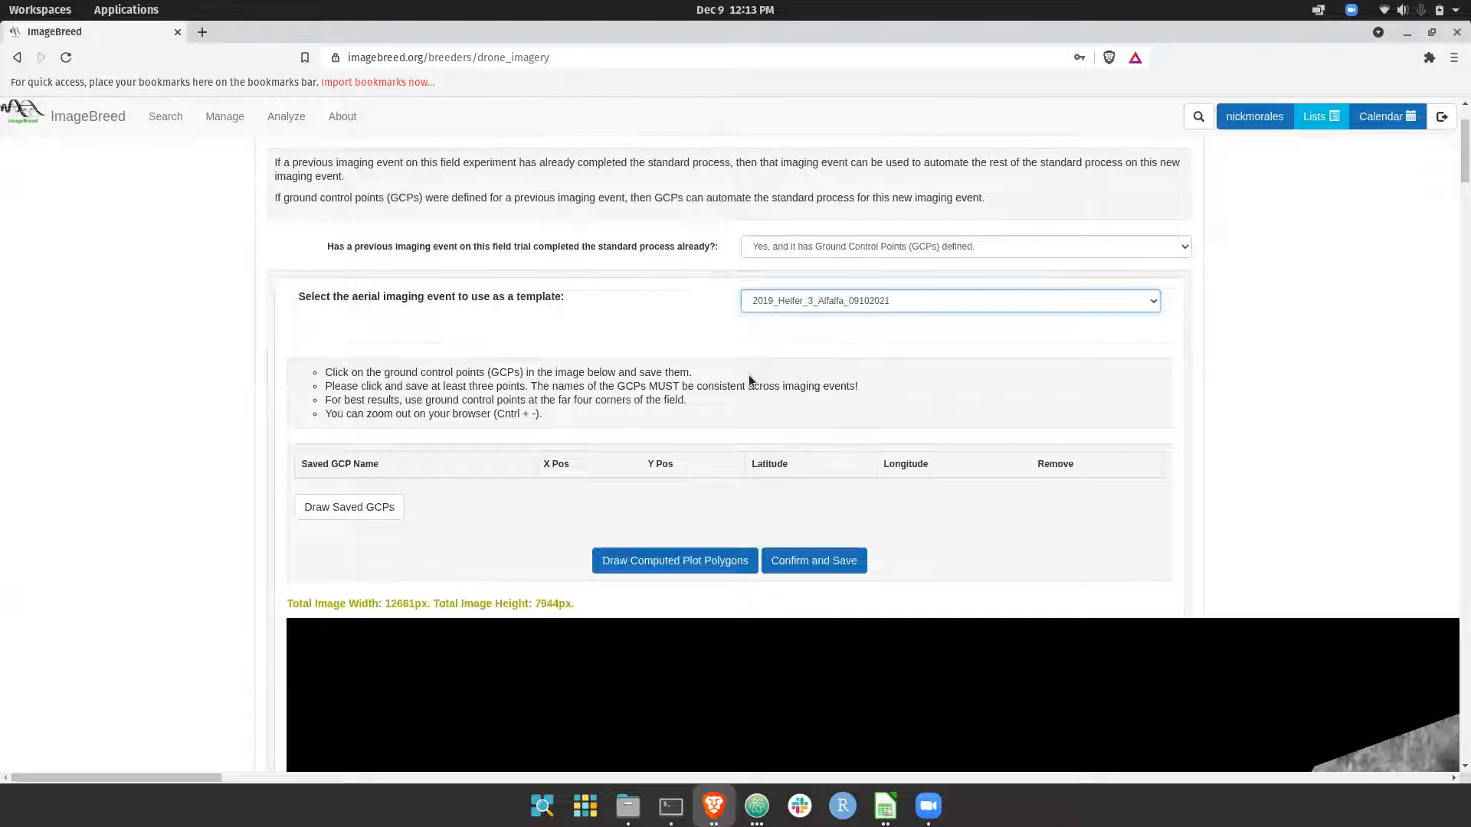
scroll(748, 375, down, 8)
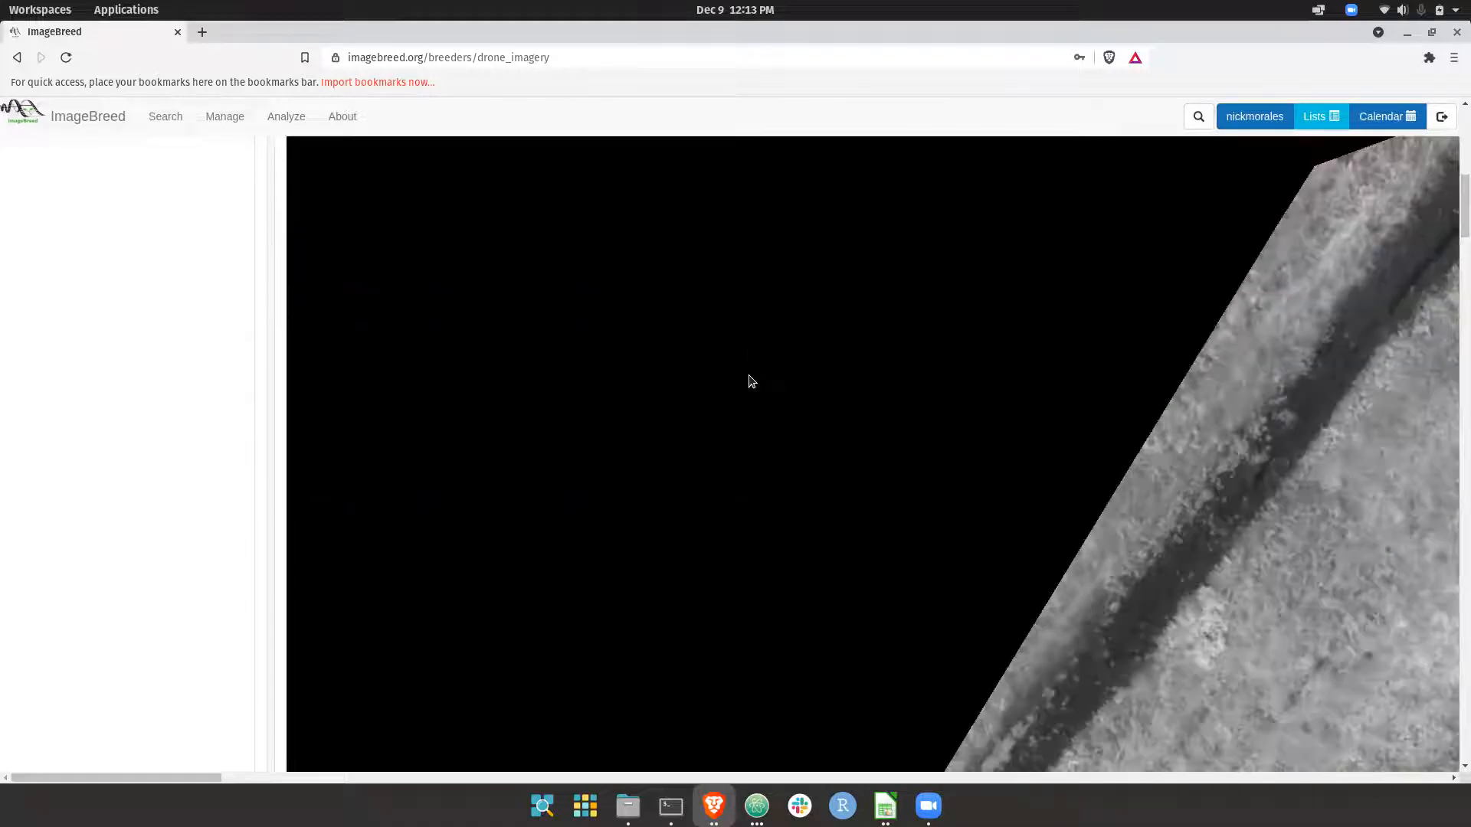
scroll(751, 380, up, 4)
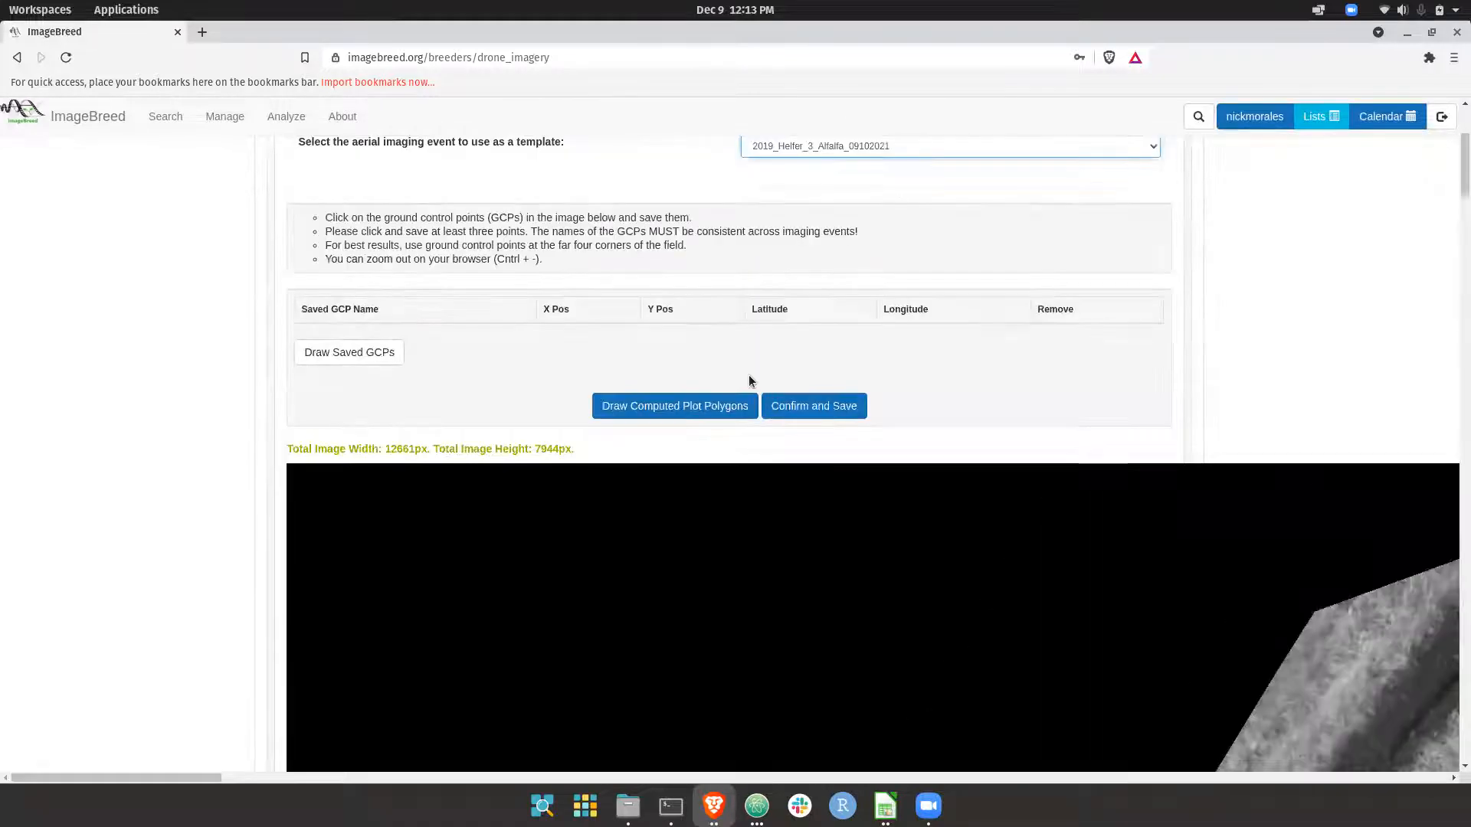
key(ctrl+minus)
key(ctrl+minus)
key(ctrl+minus)
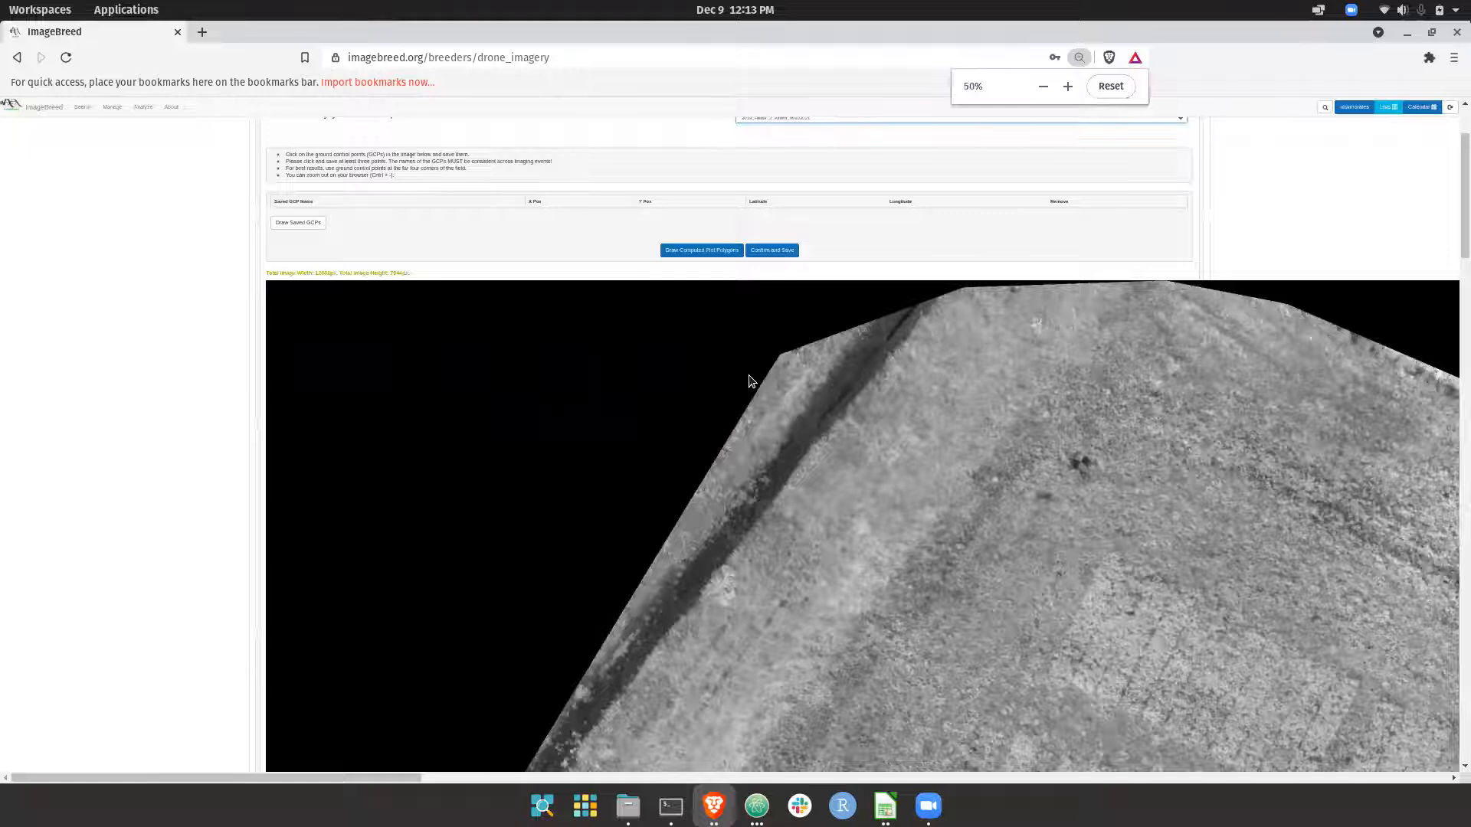
scroll(770, 509, right, 5)
scroll(770, 509, down, 4)
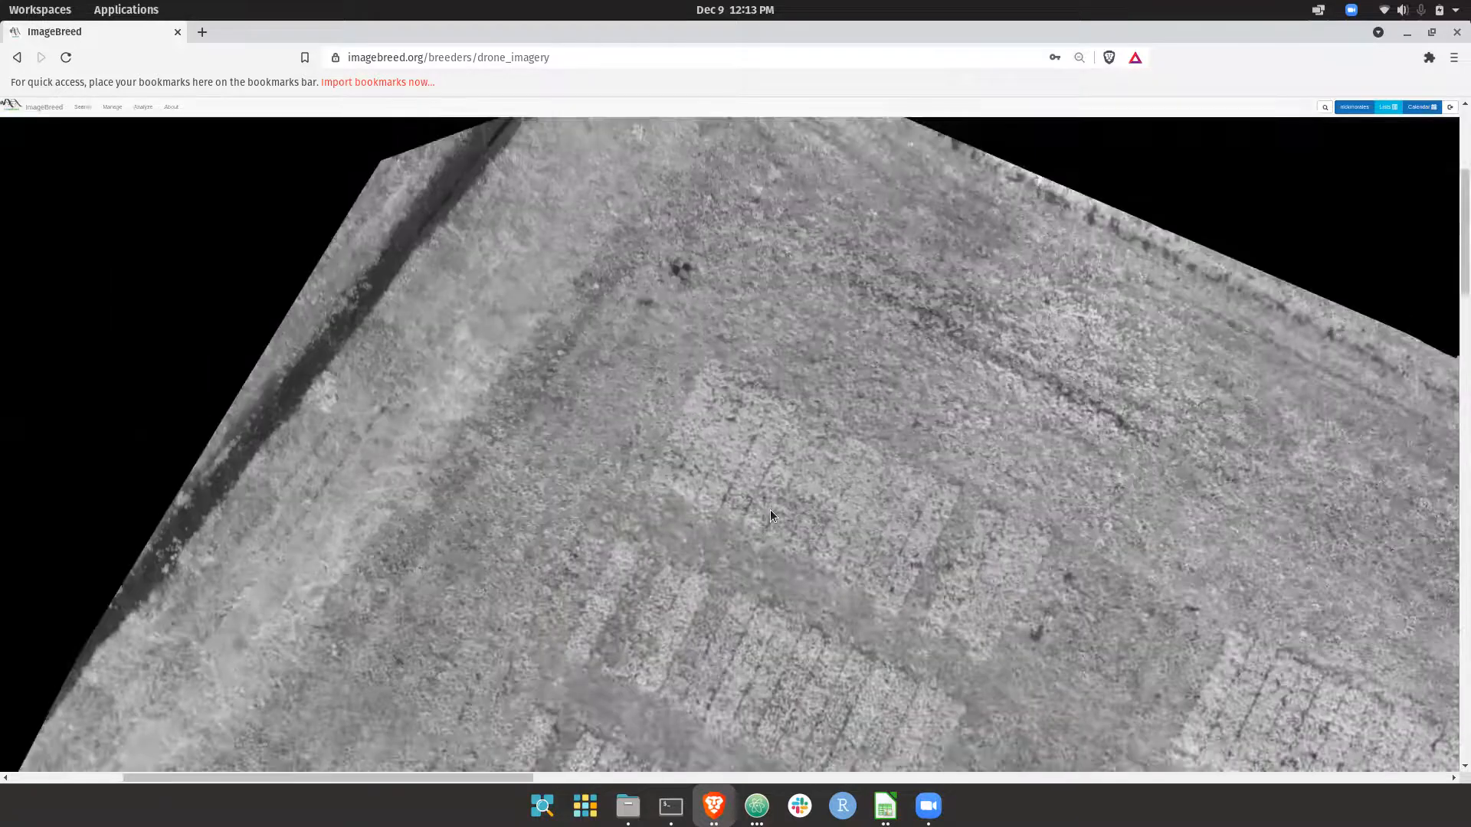
scroll(769, 515, right, 8)
scroll(770, 515, down, 2)
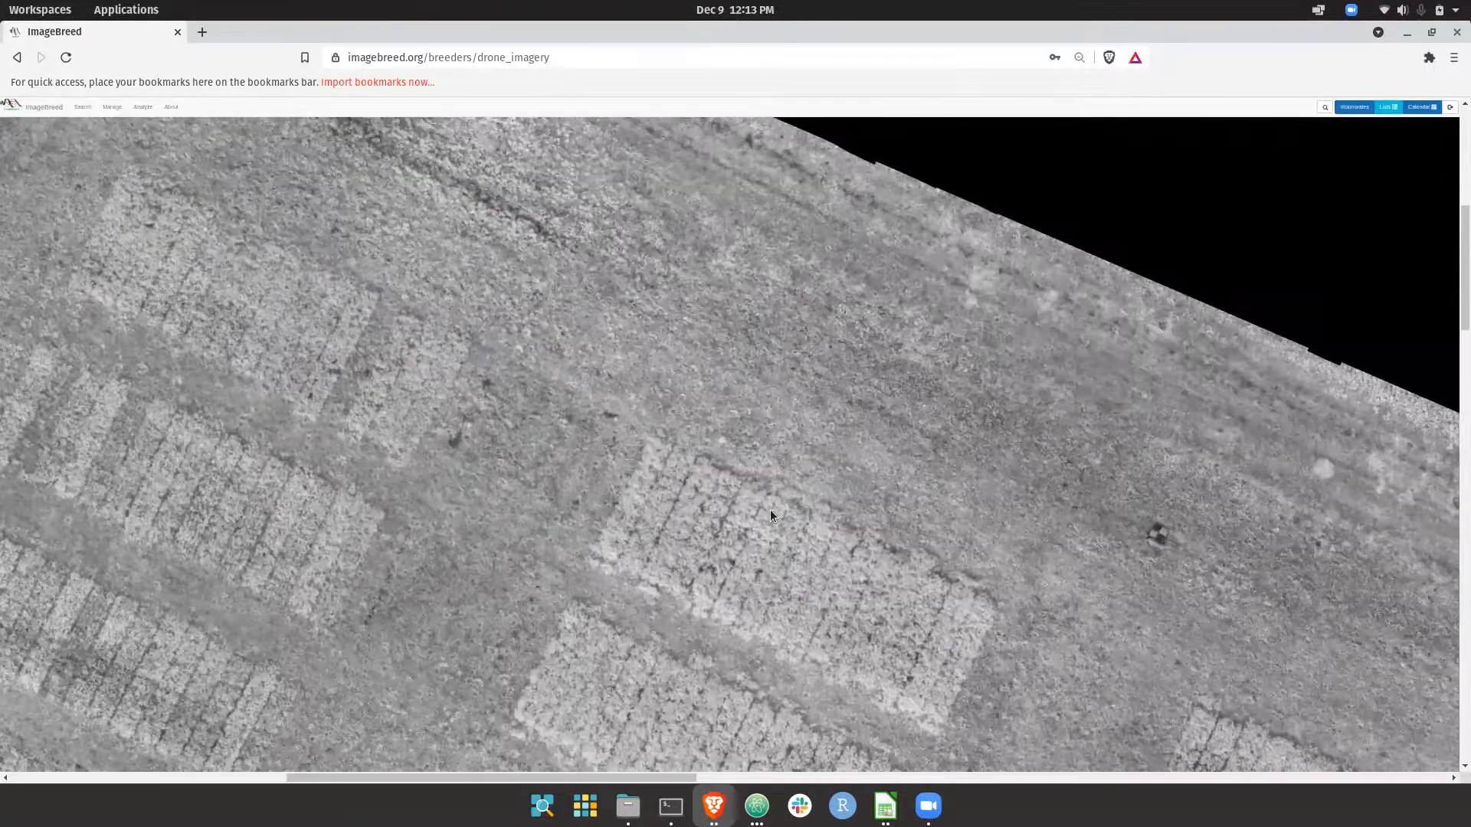
scroll(770, 514, right, 5)
scroll(770, 513, down, 2)
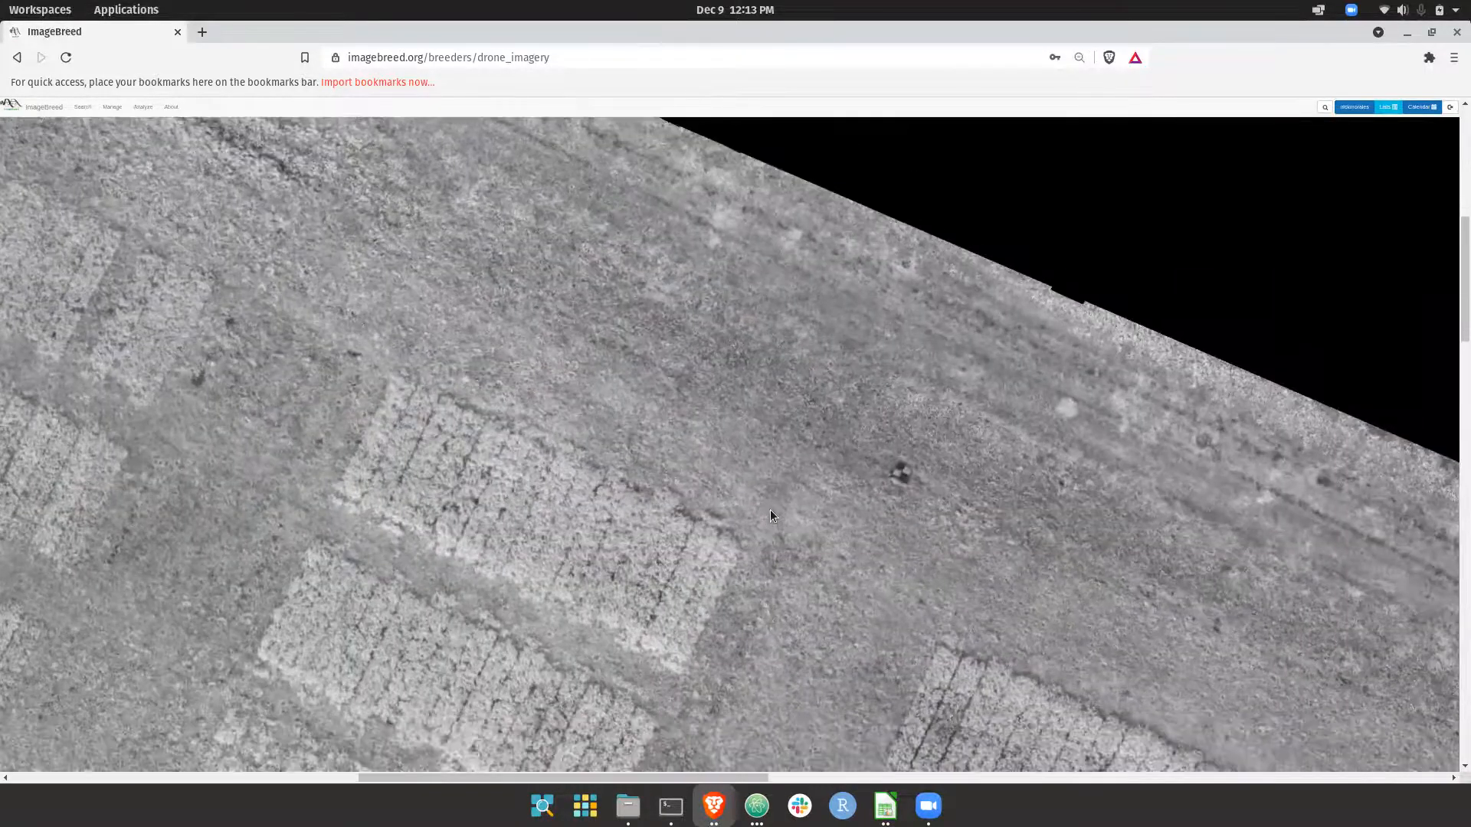
scroll(769, 508, right, 4)
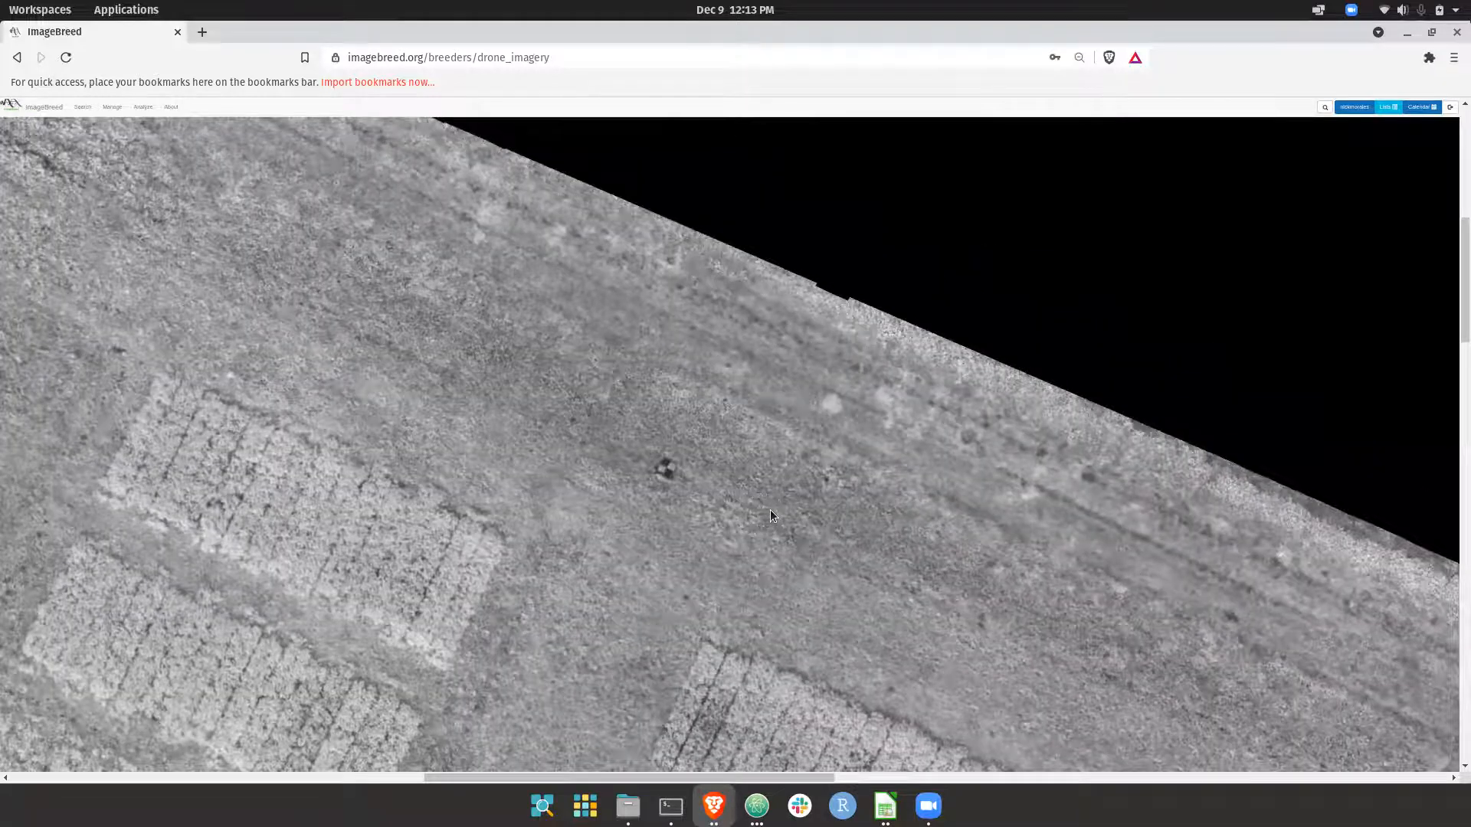
scroll(770, 514, up, 1)
scroll(770, 515, down, 3)
scroll(770, 515, down, 5)
scroll(770, 514, right, 1)
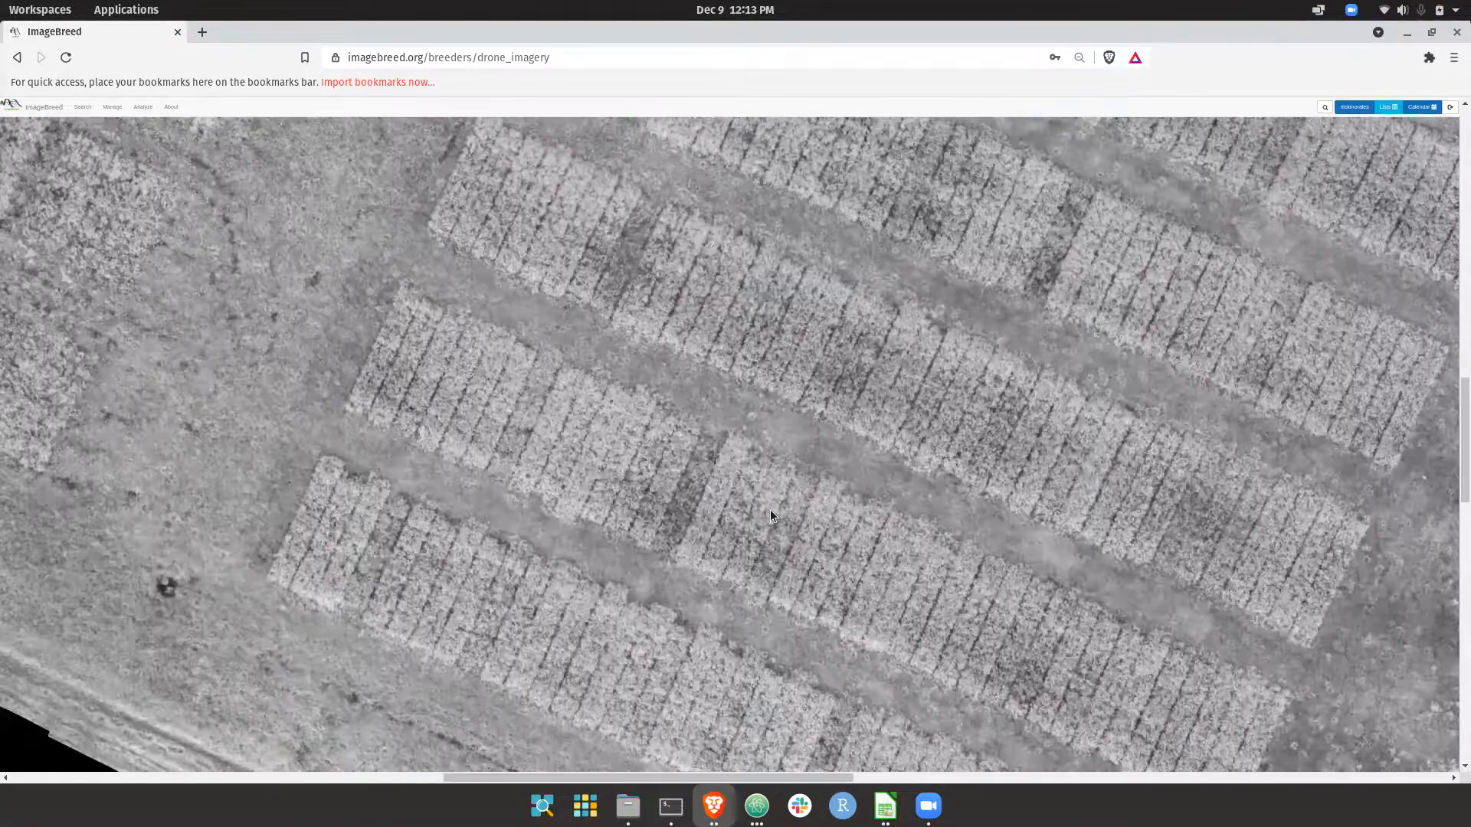
key(ctrl+minus)
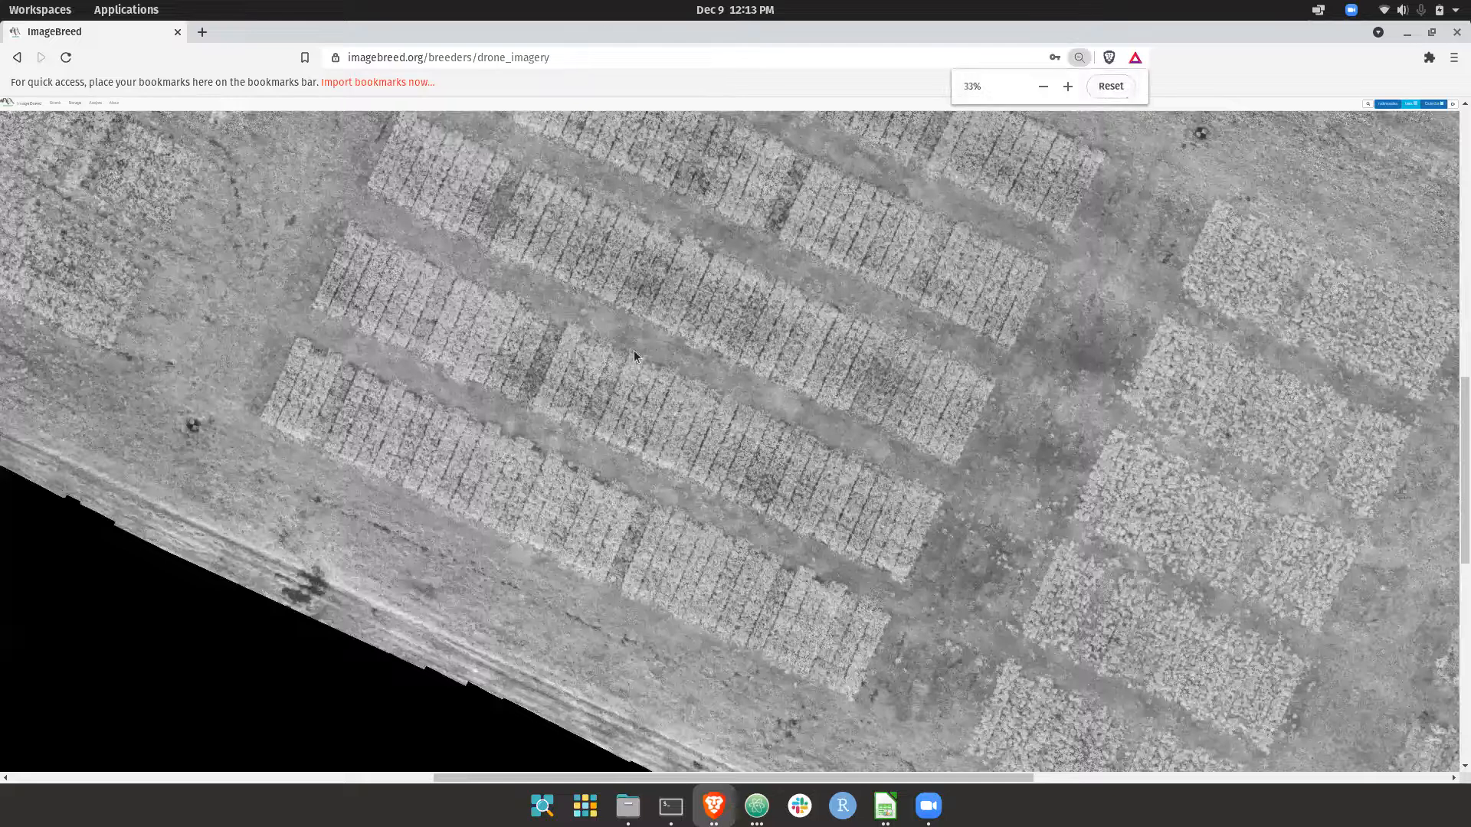
scroll(632, 350, up, 4)
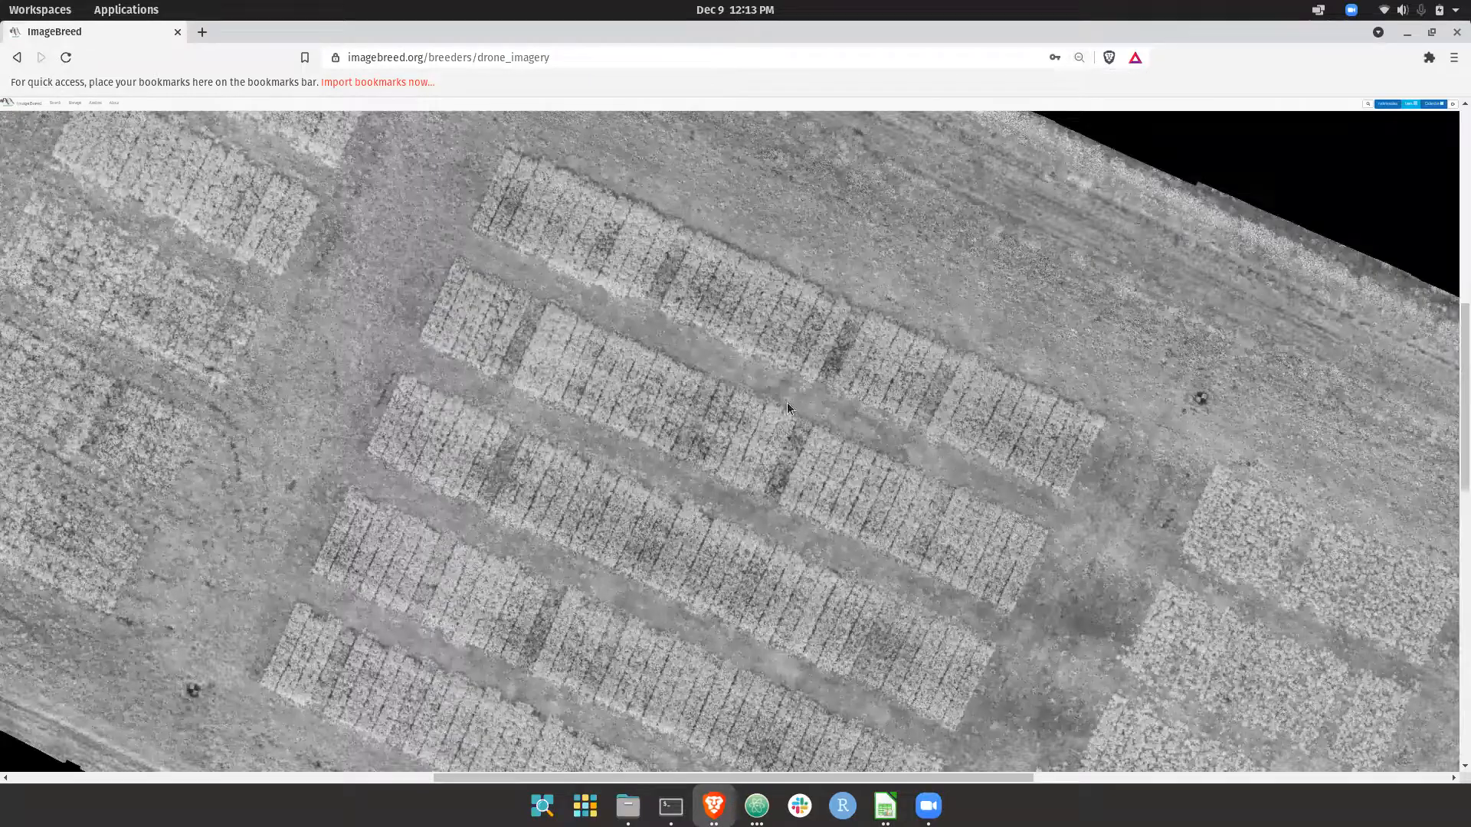
scroll(655, 609, up, 3)
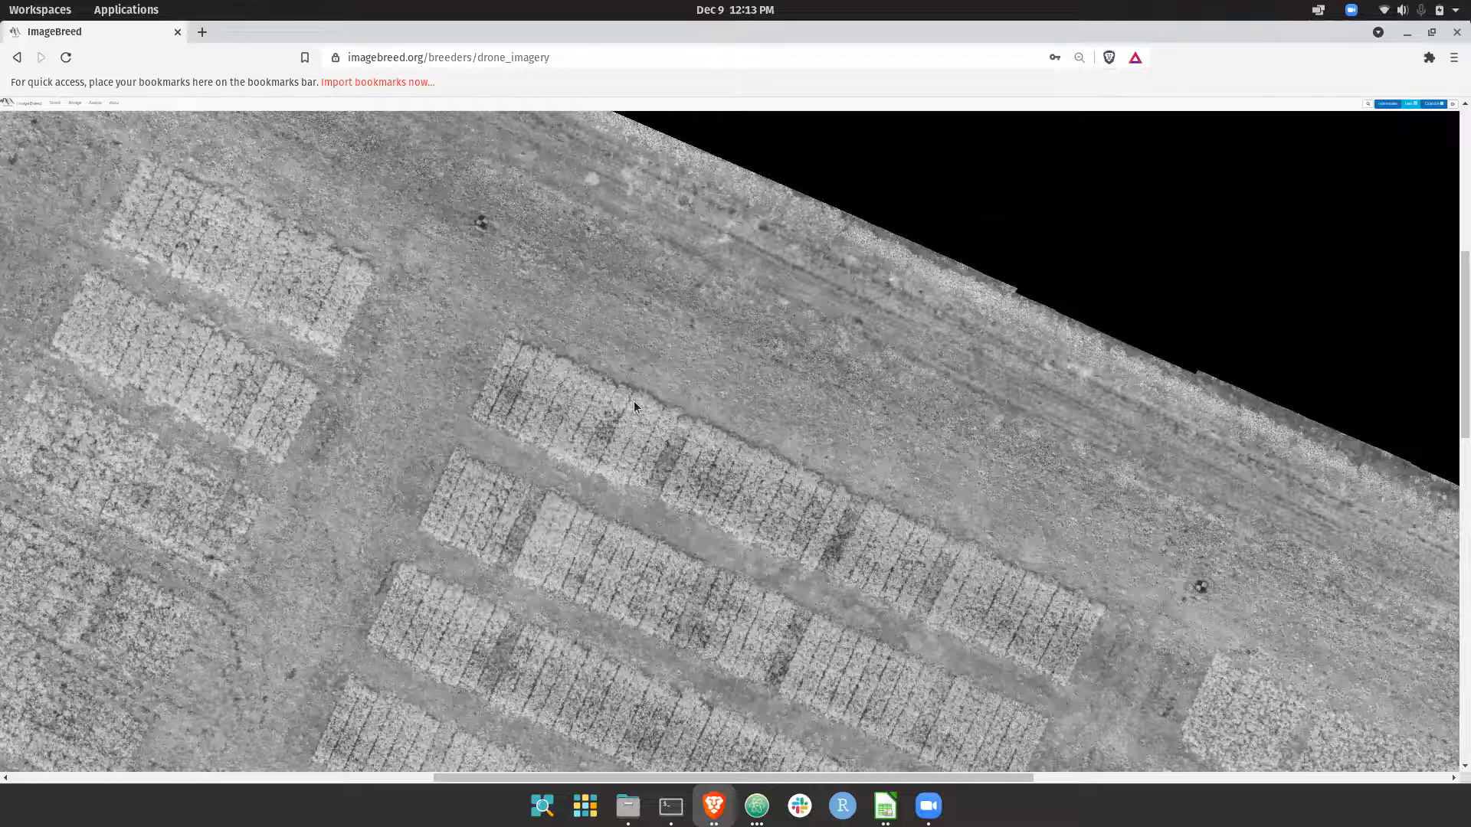
Save the checkered marker above the upper plot rows, at about X 4892, Y 1674, as ground control point NE_Corner.
key(ctrl+plus)
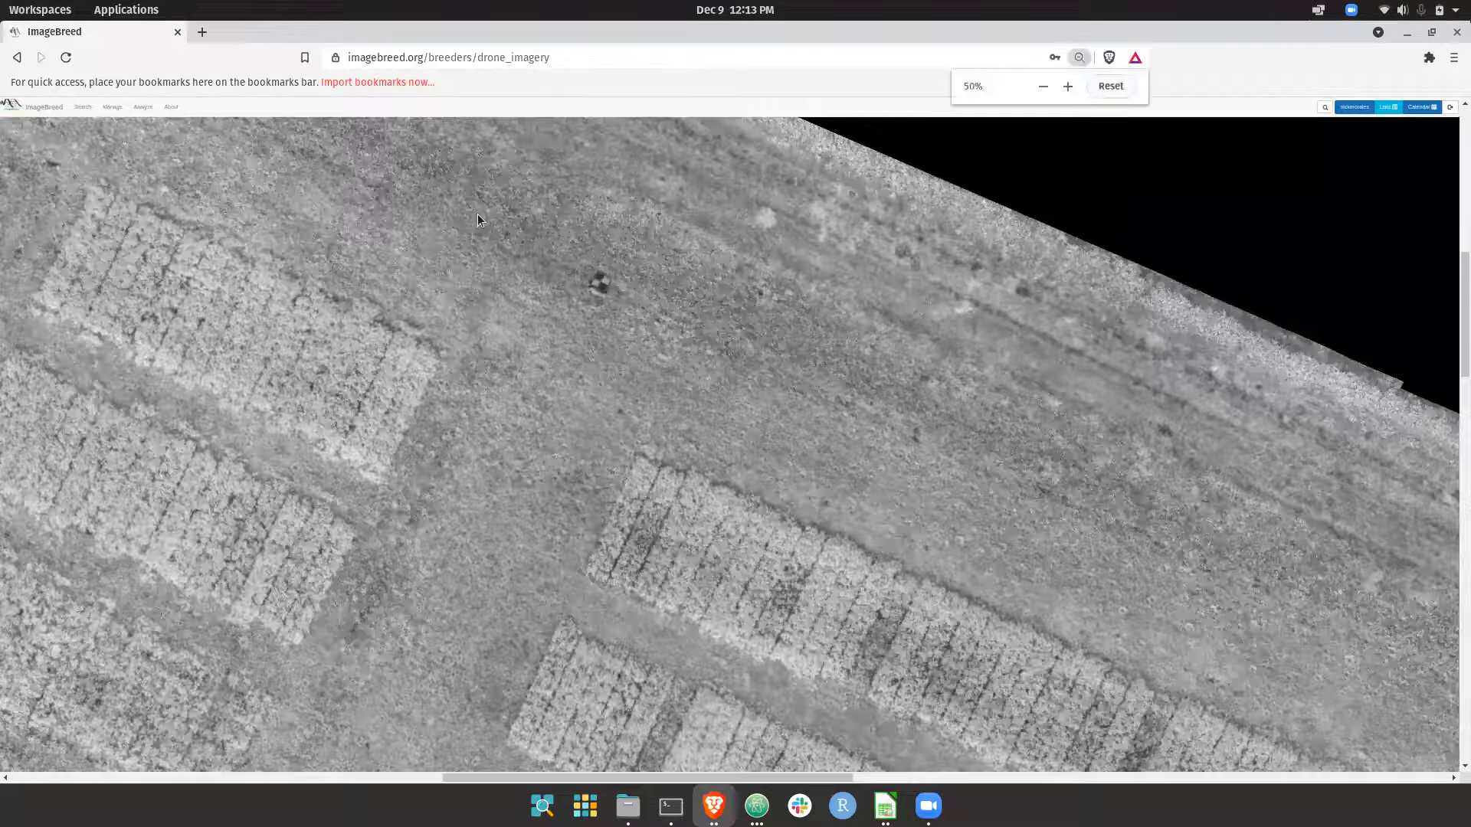
click(600, 282)
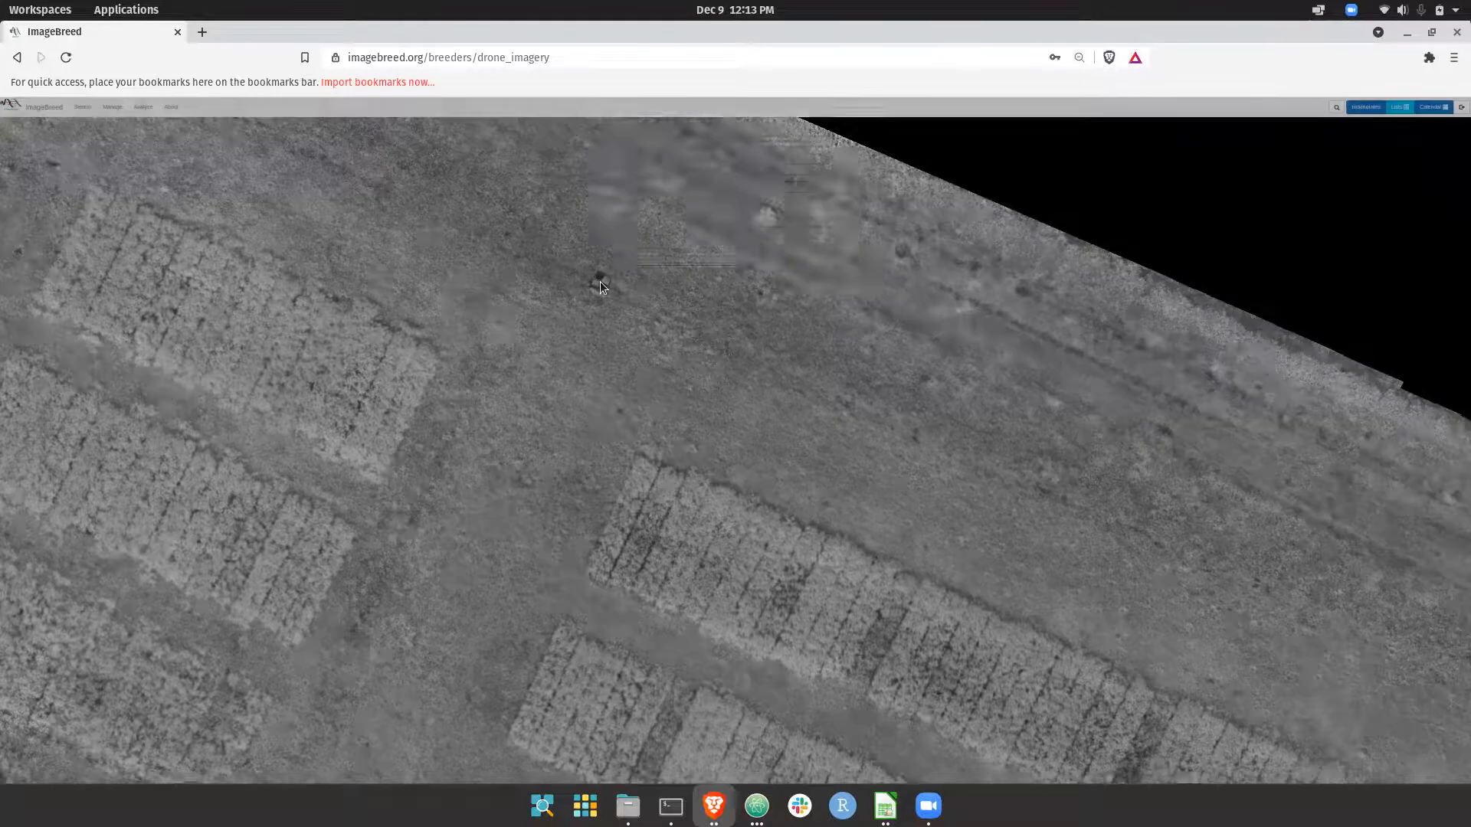
key(ctrl+0)
click(773, 182)
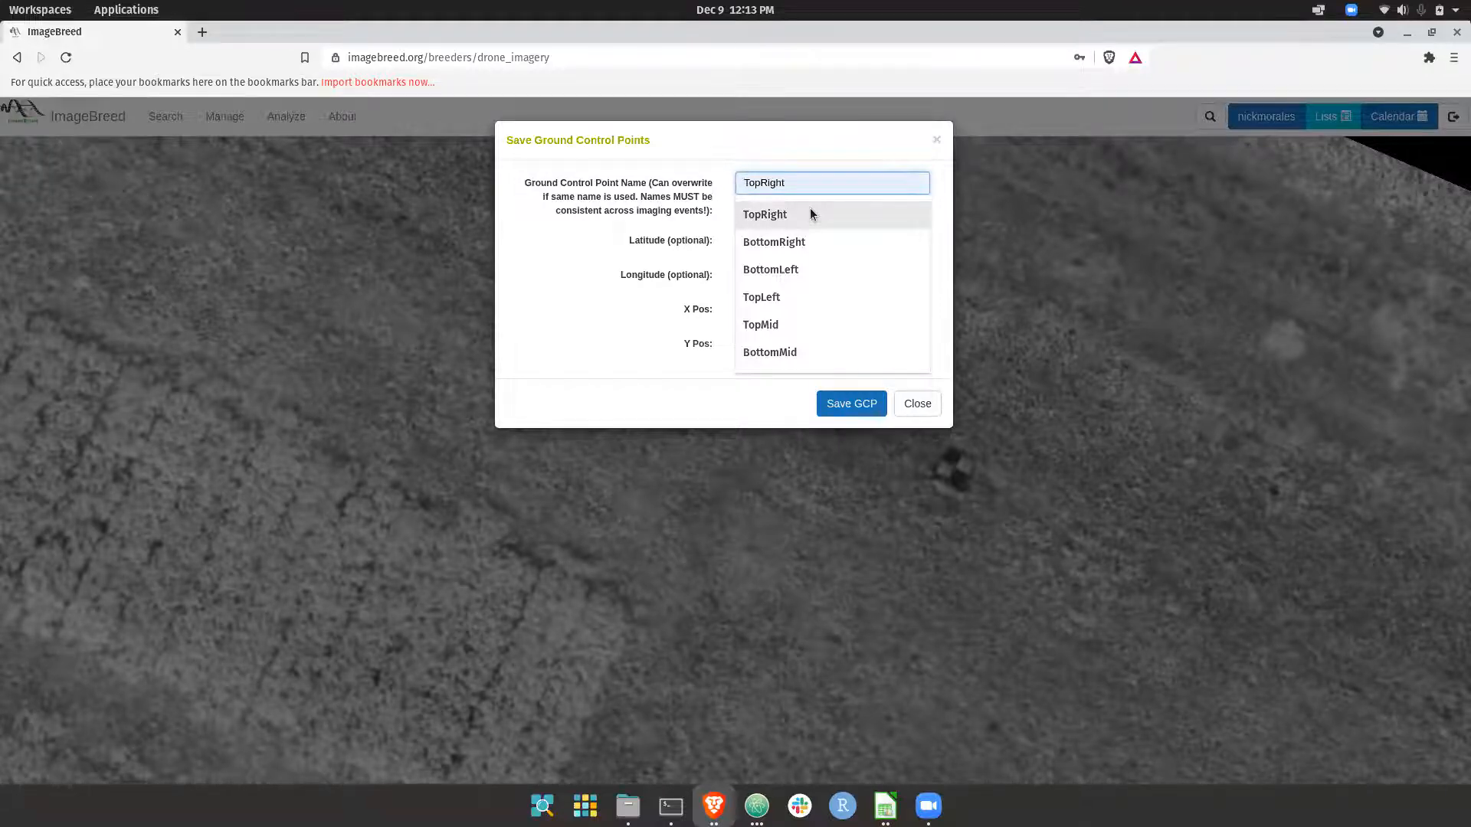
text(N)
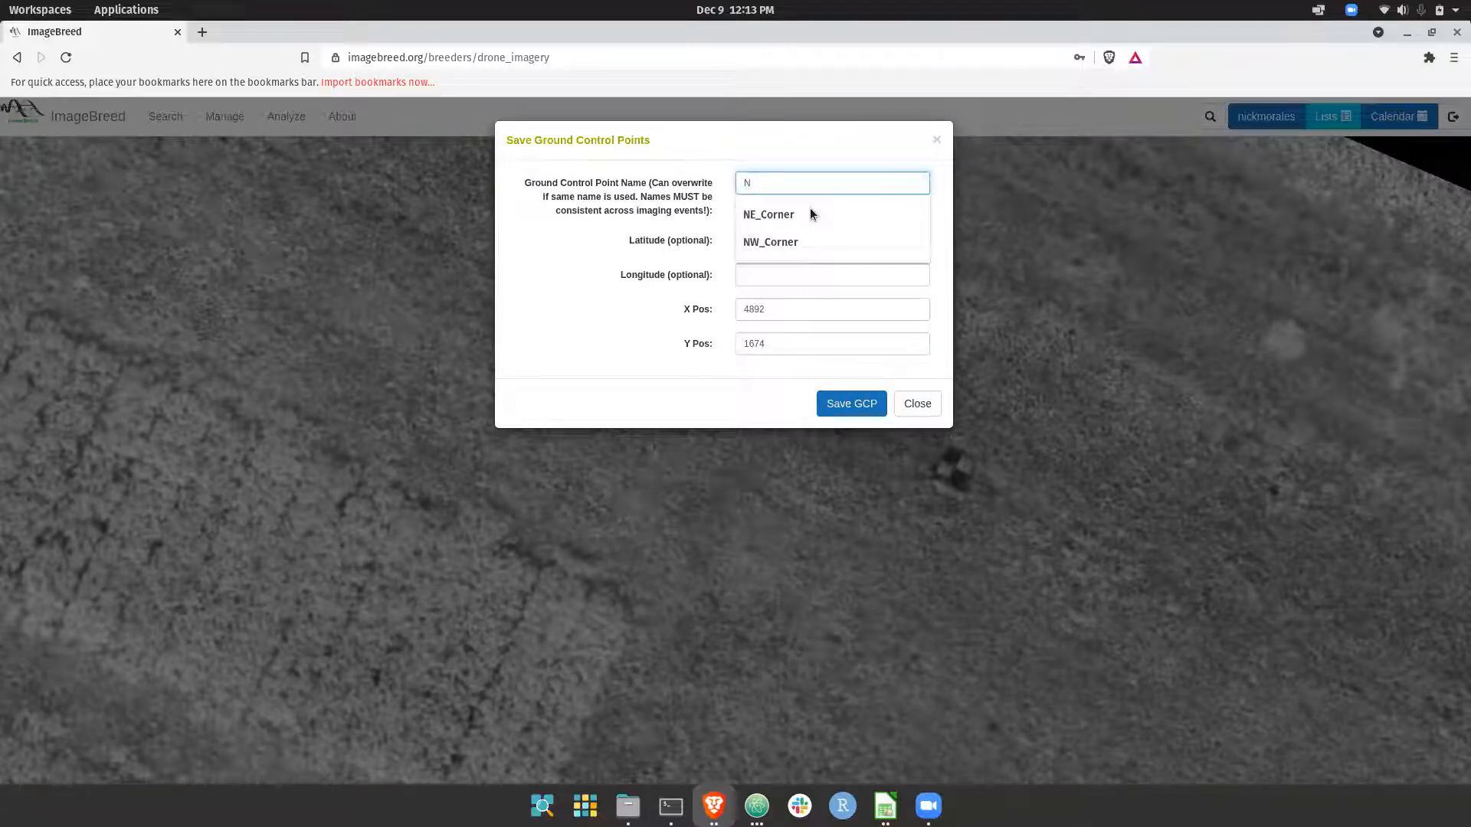
text(E_Corn)
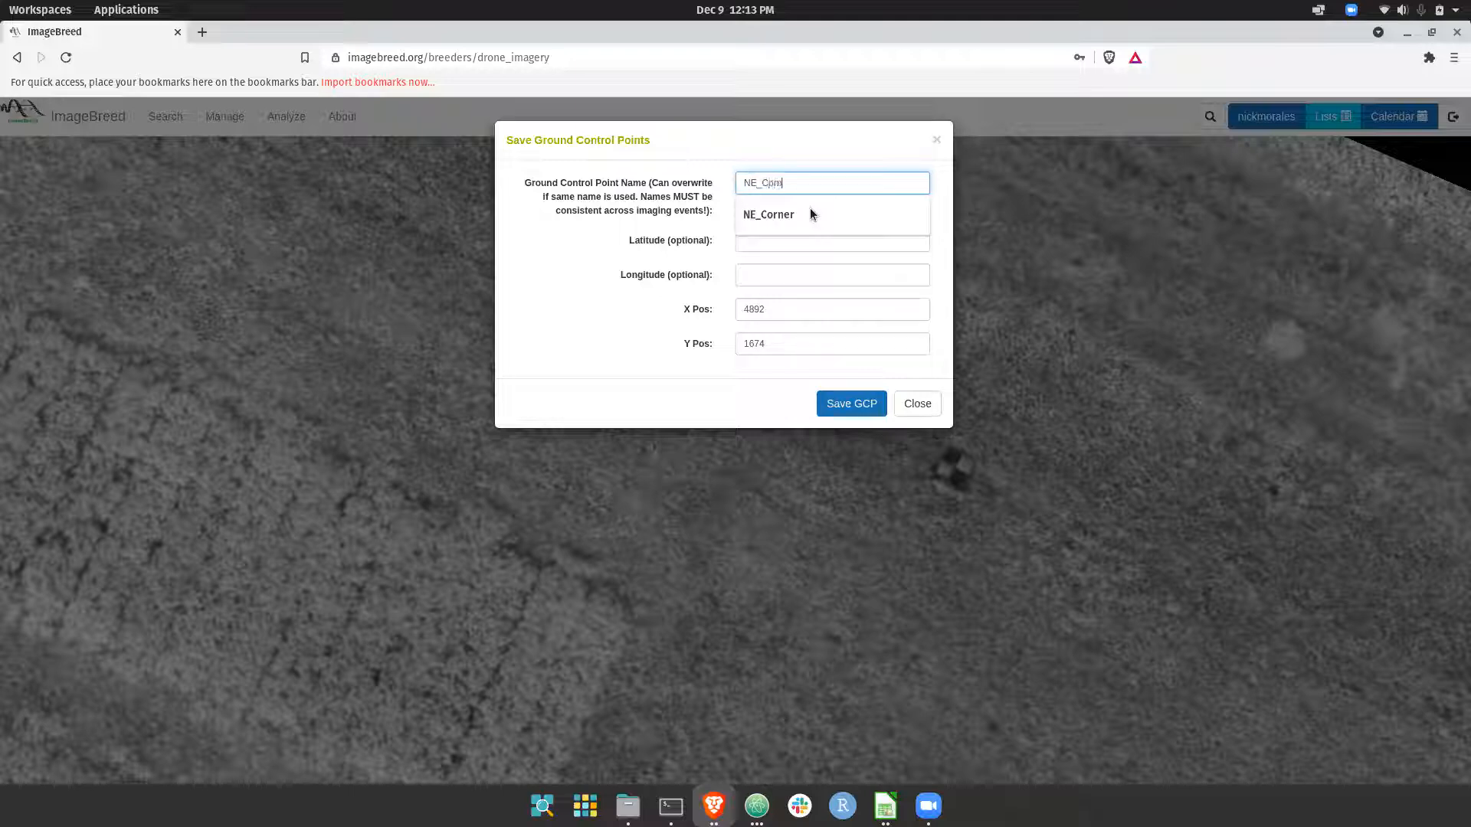
click(810, 208)
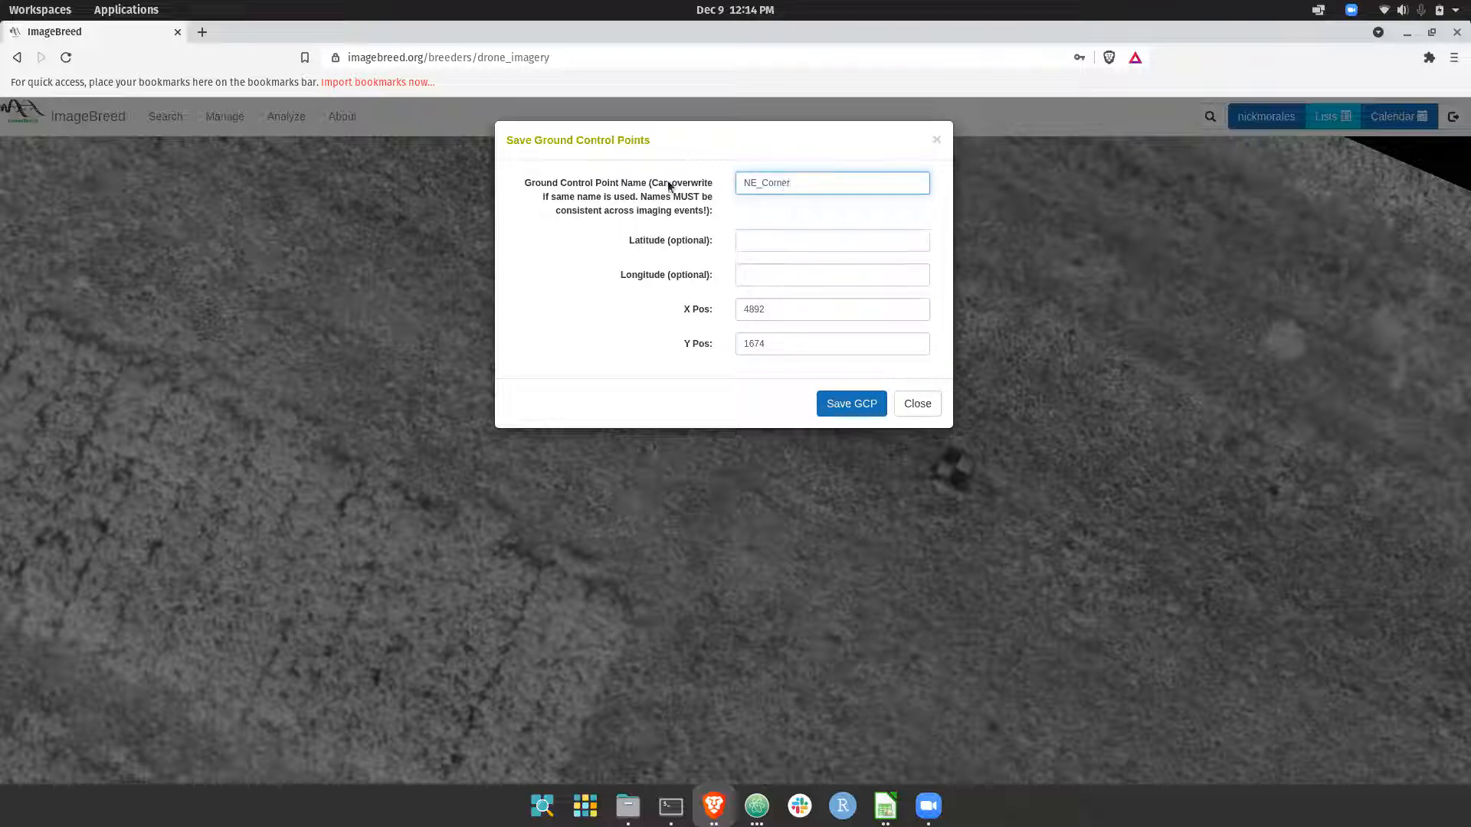
drag(641, 198, 700, 218)
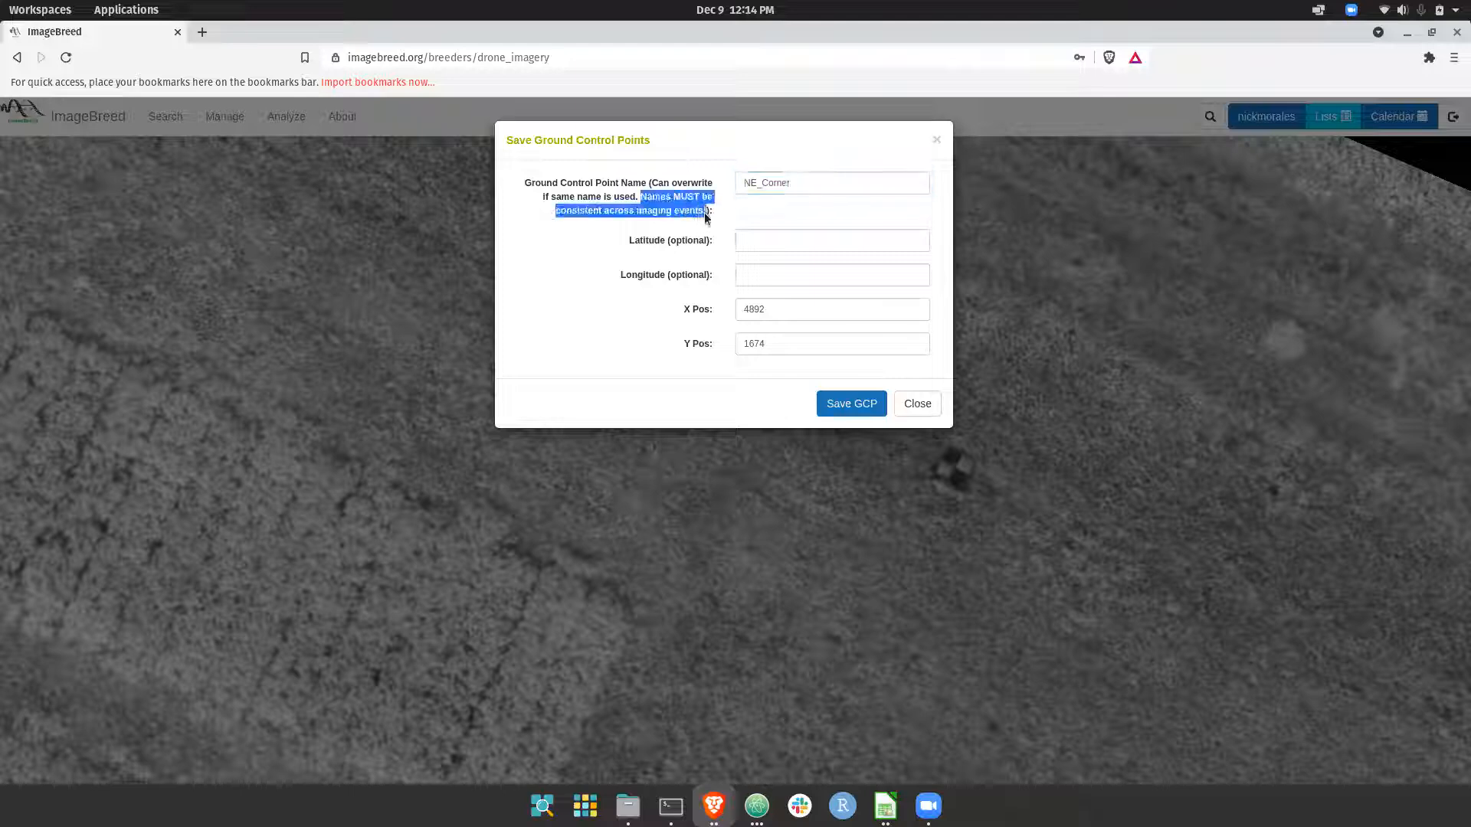
click(754, 183)
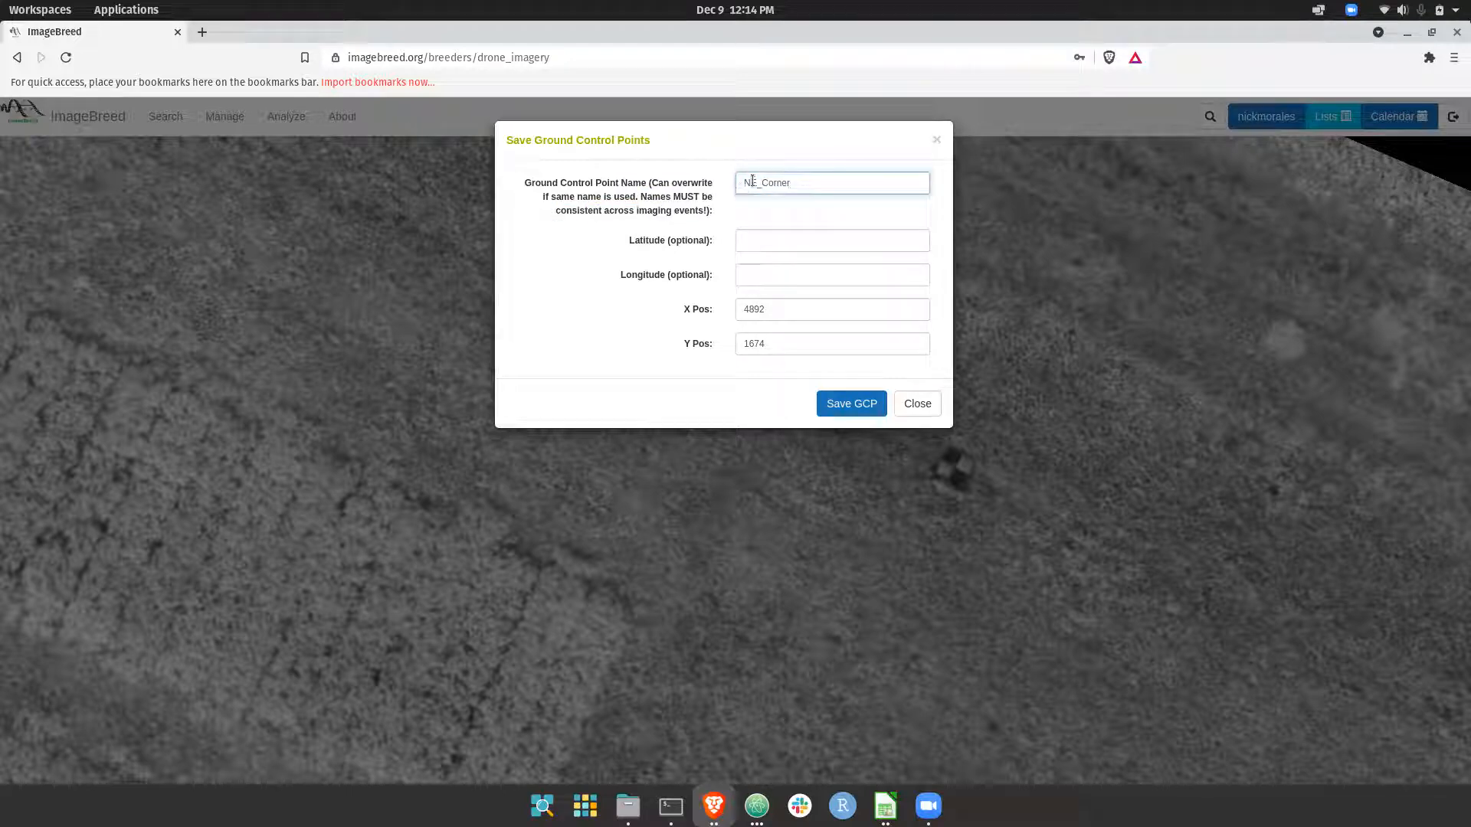
click(863, 412)
click(909, 398)
Save the checkered marker beyond the far end of the upper plot row, at about X 7707, Y 3102, as ground control point SE_Corner.
scroll(907, 402, down, 2)
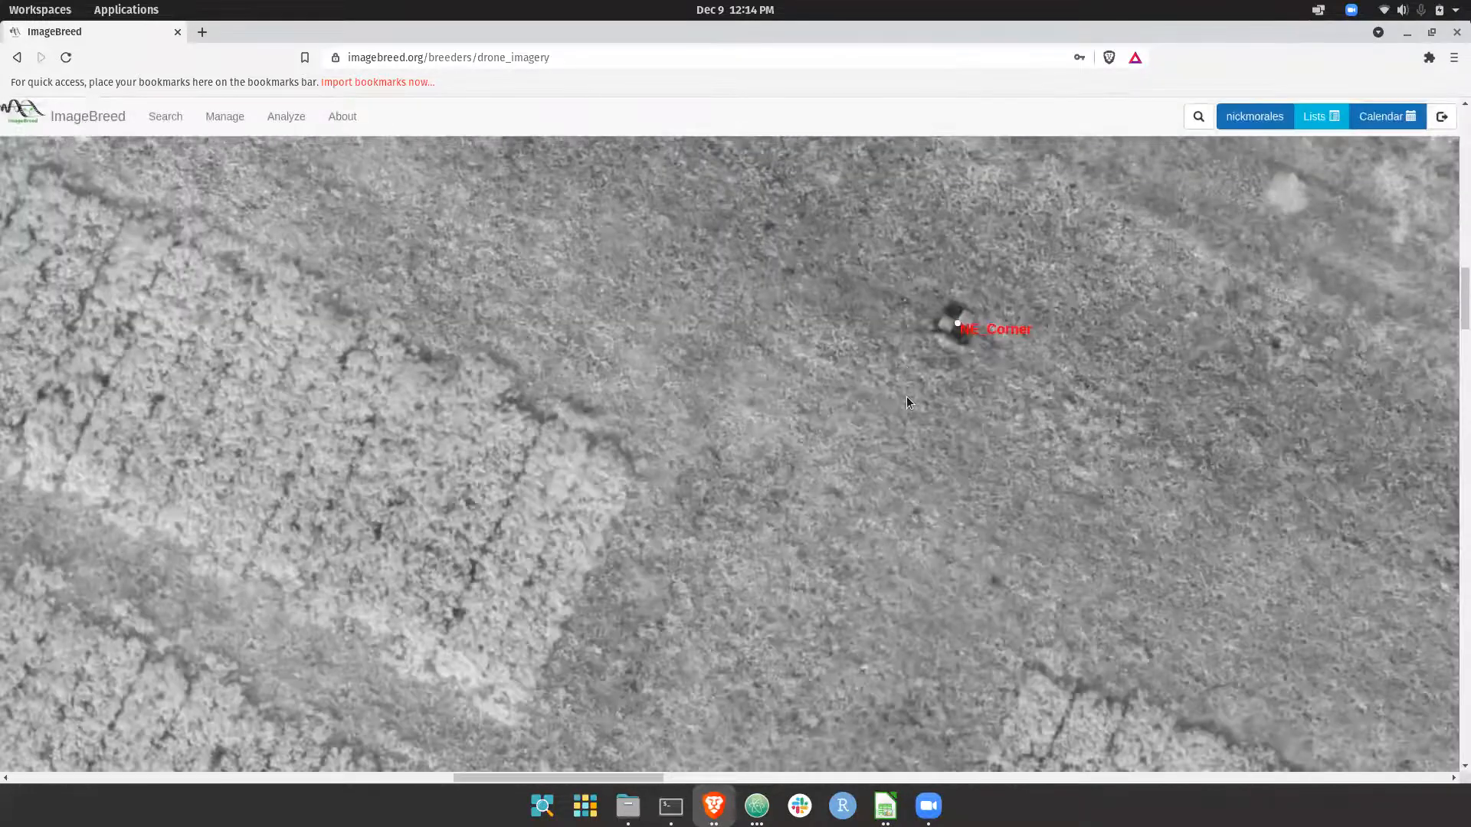
scroll(907, 401, right, 7)
scroll(907, 402, down, 4)
scroll(907, 402, right, 5)
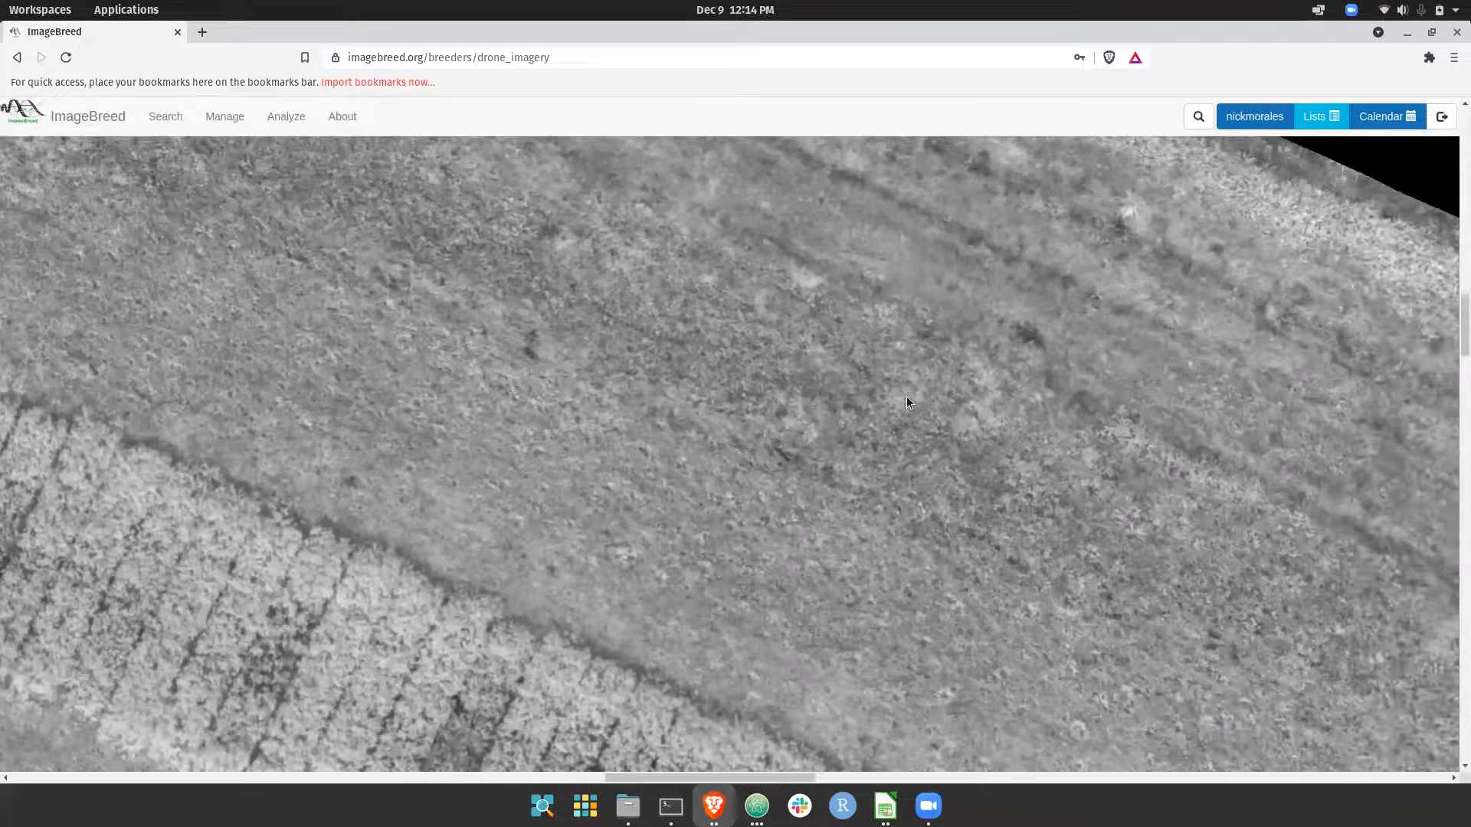
scroll(907, 401, down, 3)
scroll(907, 402, right, 5)
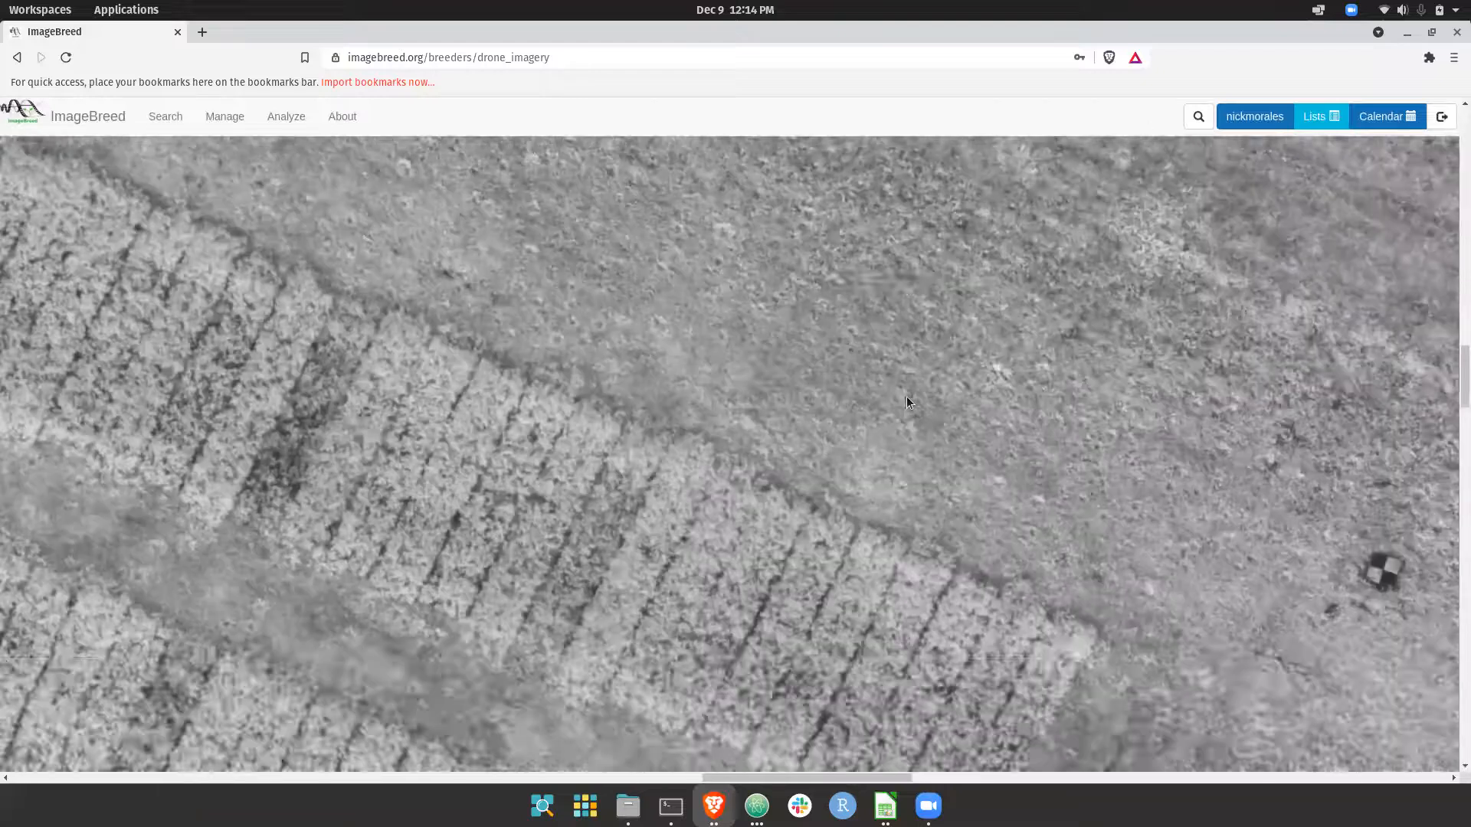
scroll(907, 401, down, 2)
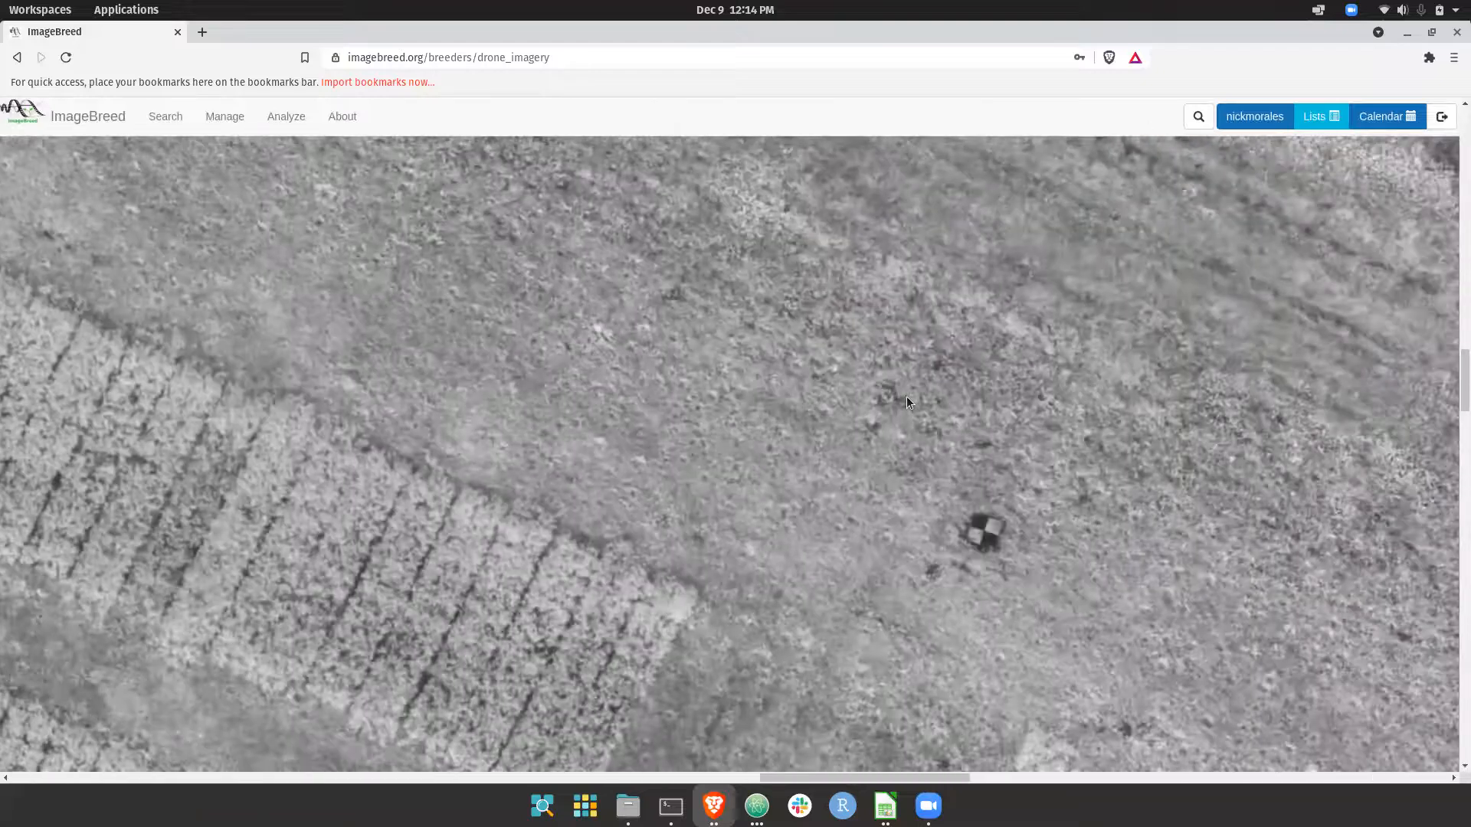
click(985, 531)
click(754, 188)
text(S)
click(858, 402)
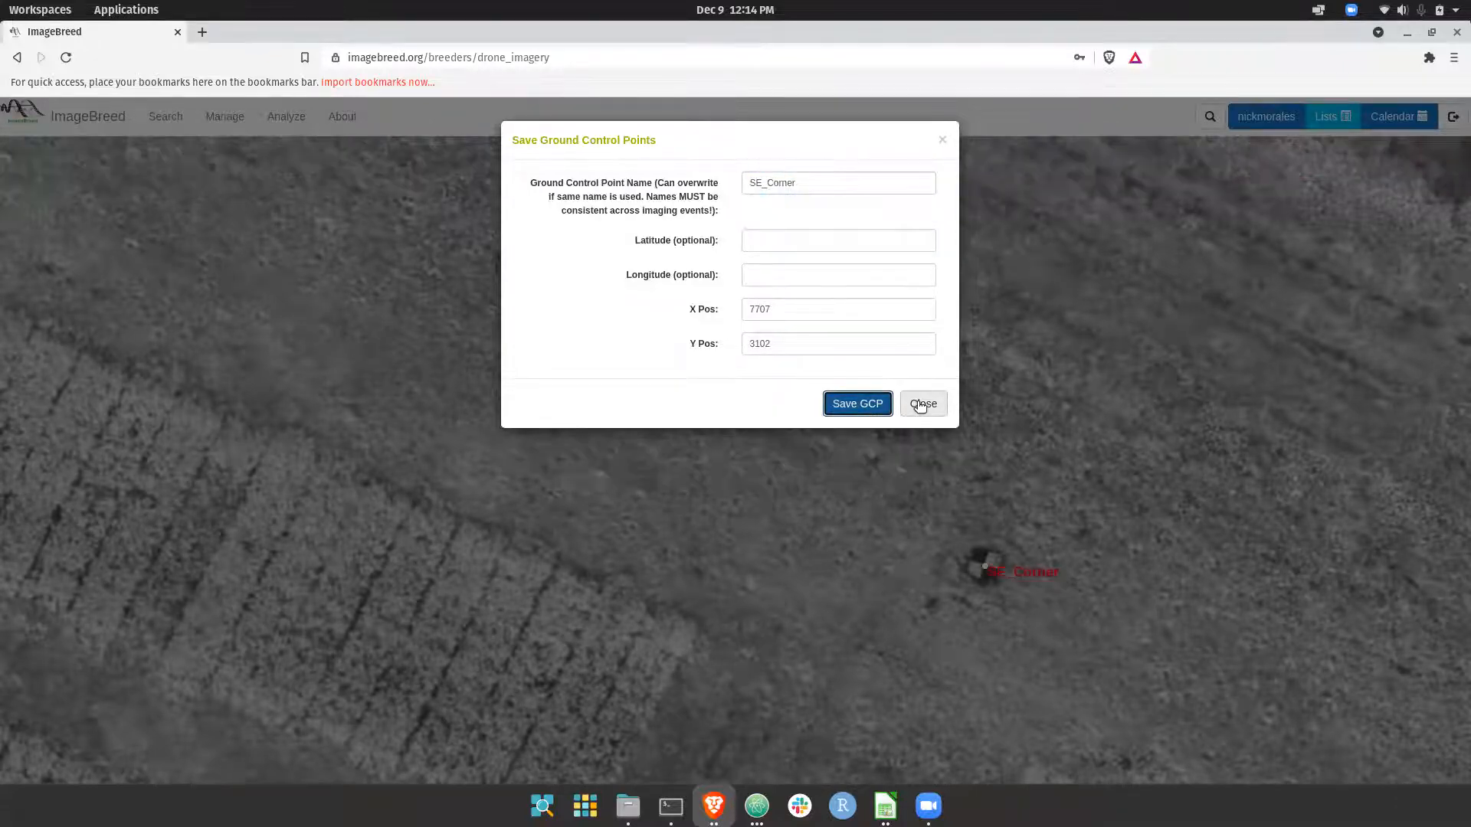
click(922, 404)
Save the checkered marker near the orthomosaic's lower edge, at about X 6556, Y 5637, as ground control point SW_Corner.
scroll(609, 456, down, 15)
scroll(609, 457, down, 10)
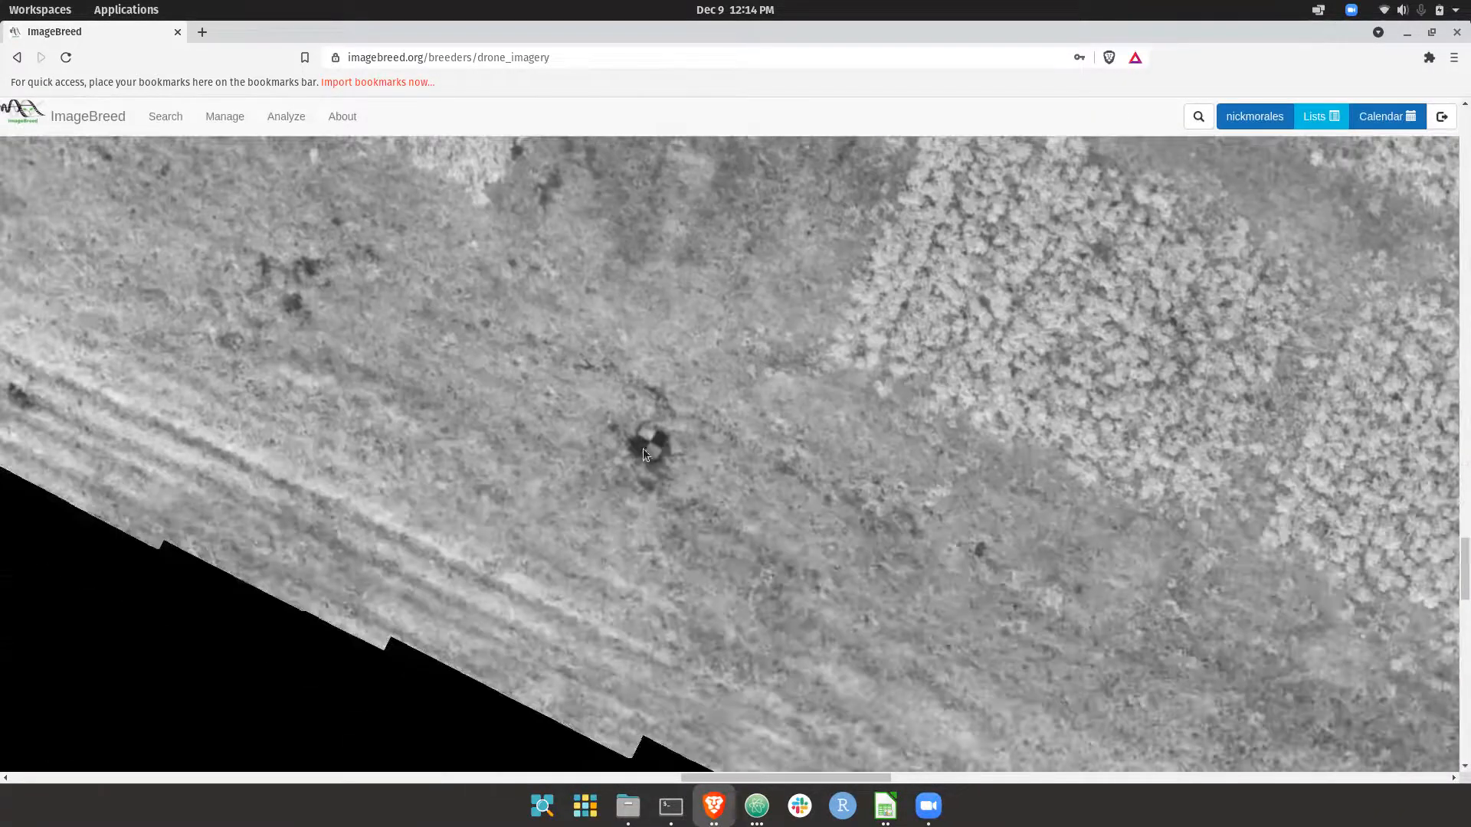
click(650, 440)
click(764, 183)
key(BackSpace)
text(W)
click(857, 404)
click(922, 404)
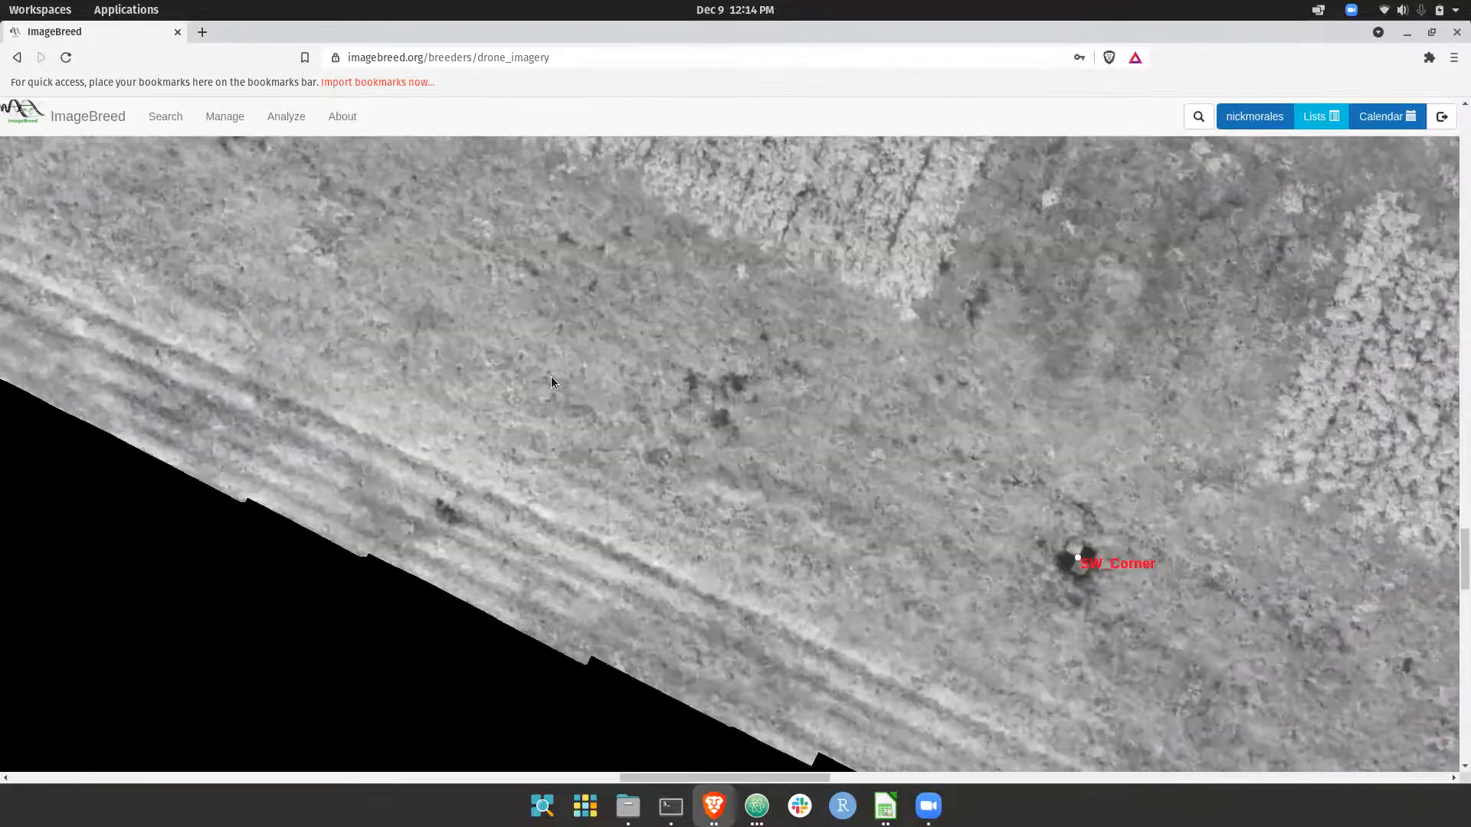
Save the remaining corner marker beside the lowest plot row, at about X 3760, Y 4244, as ground control point NW_Corner.
scroll(550, 375, up, 11)
scroll(550, 375, left, 13)
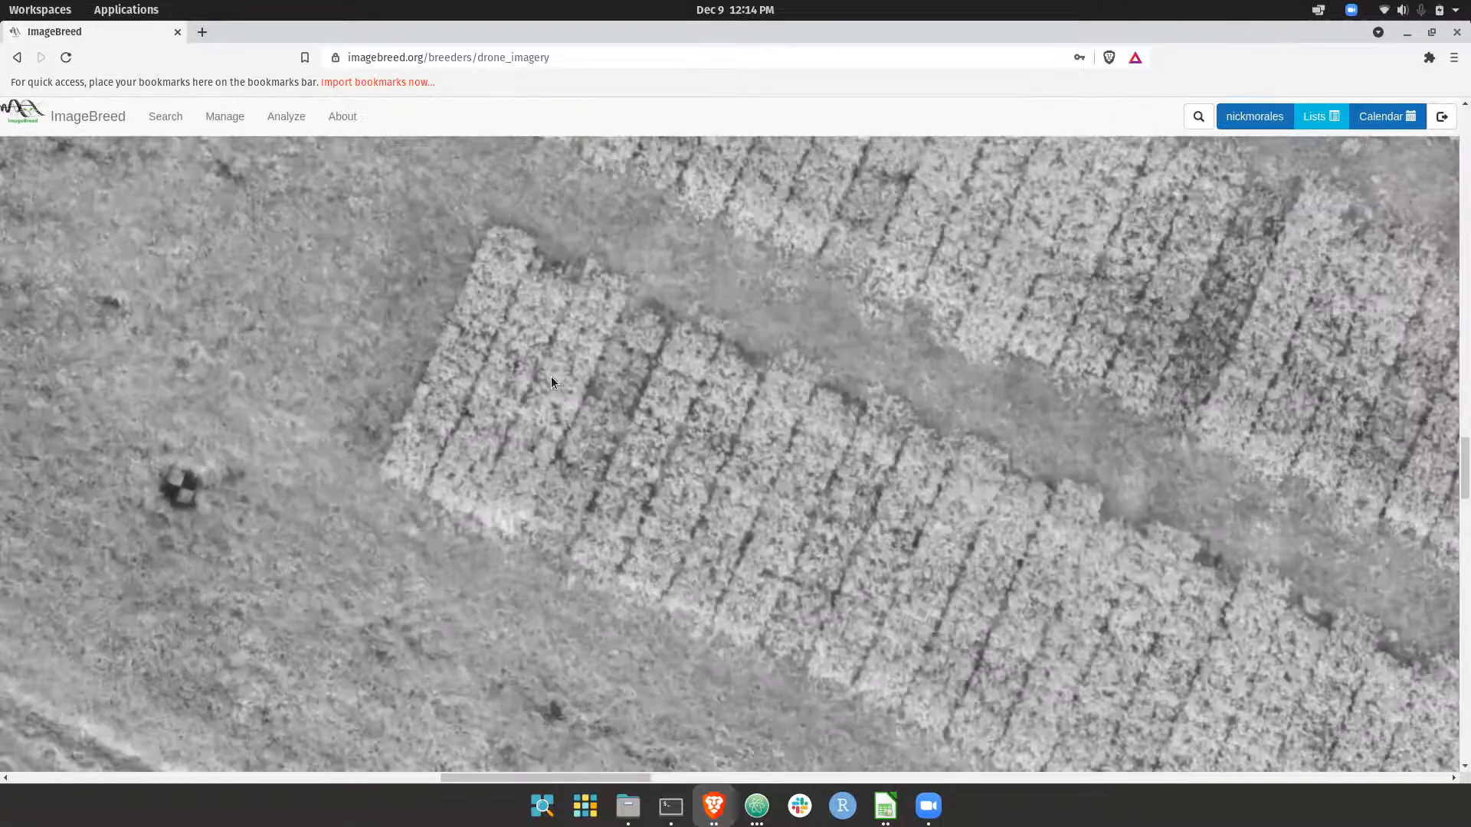
scroll(551, 381, left, 5)
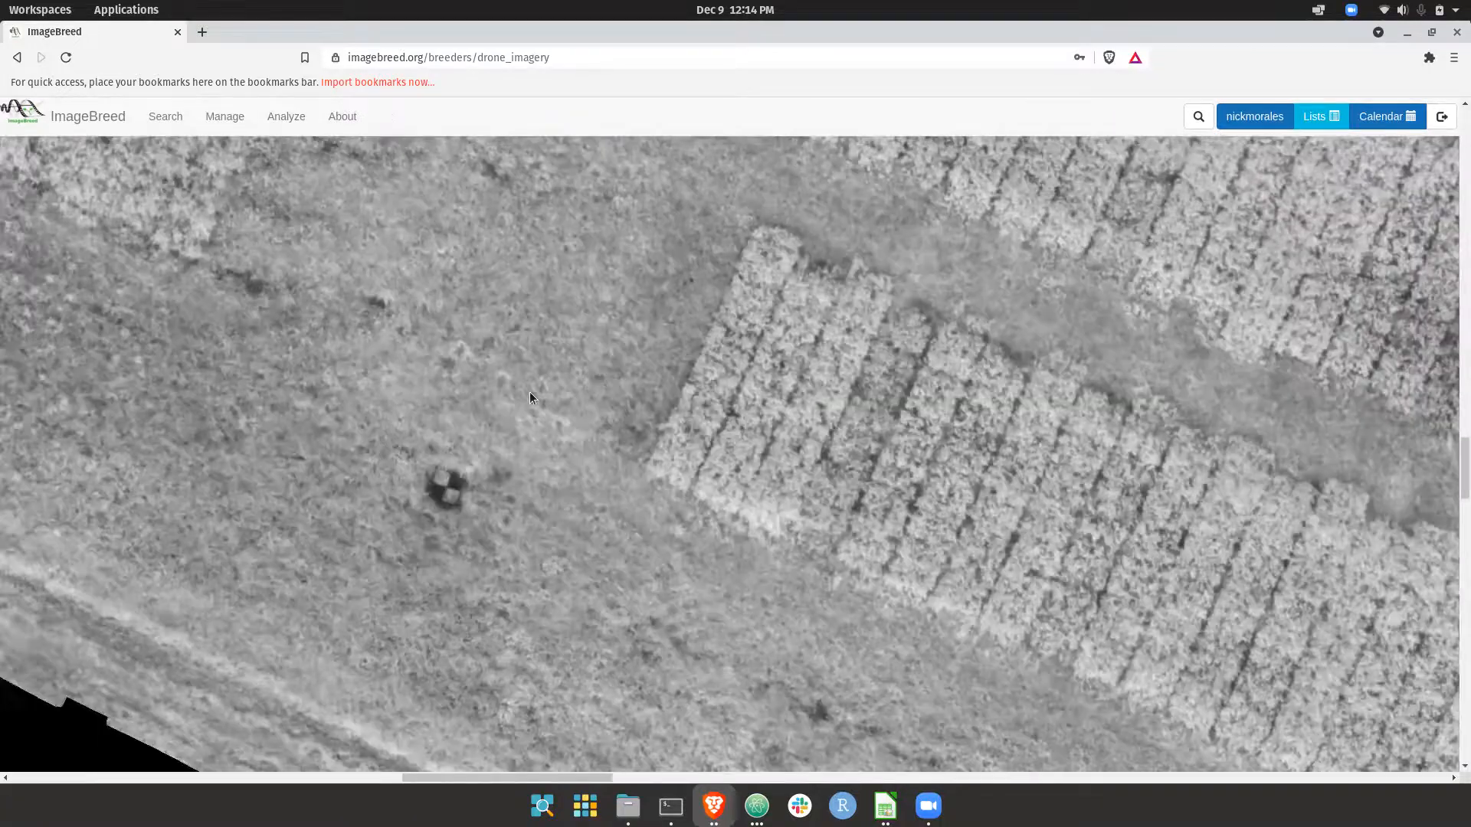
click(445, 488)
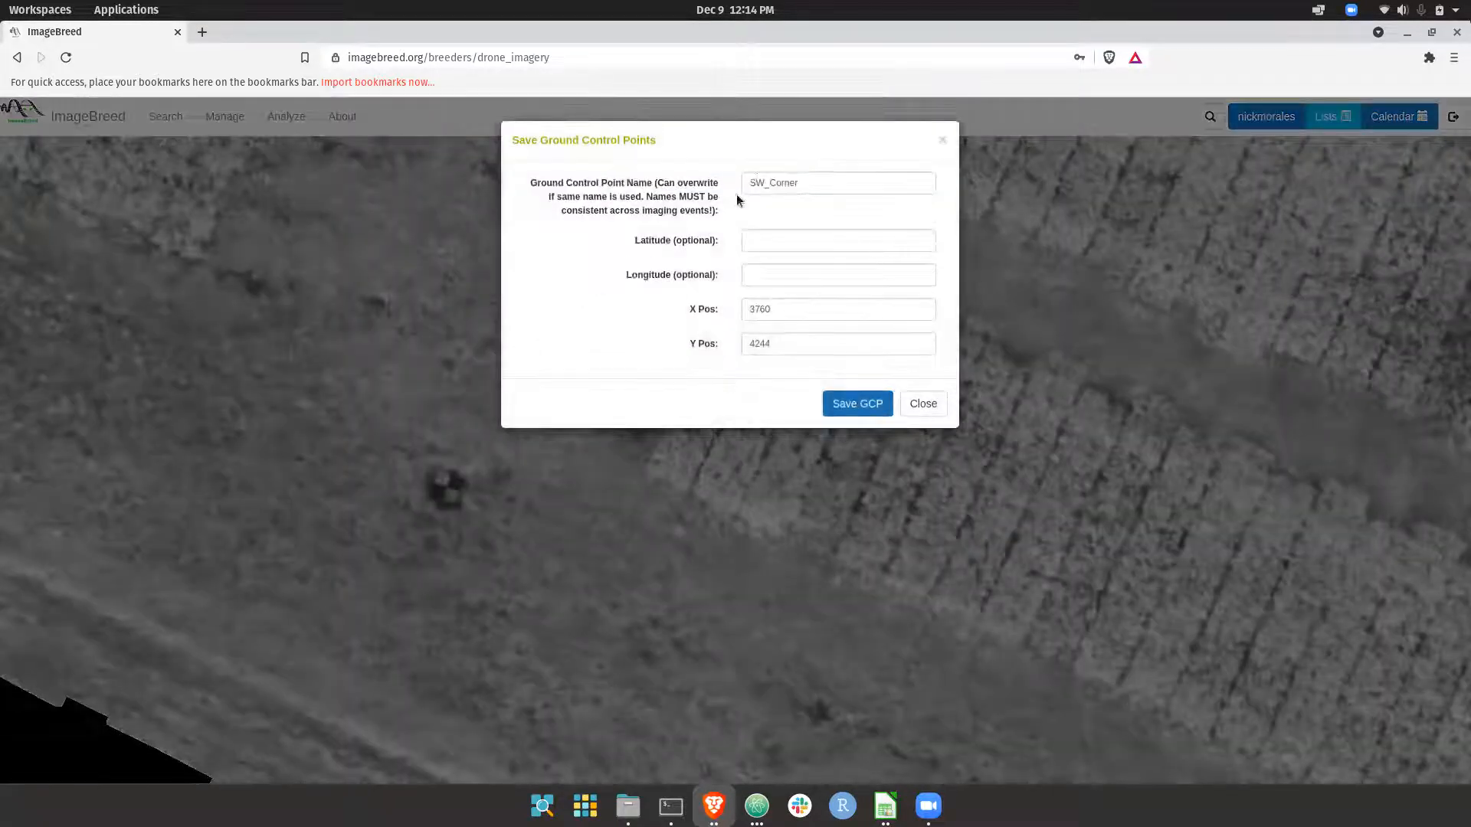
click(754, 182)
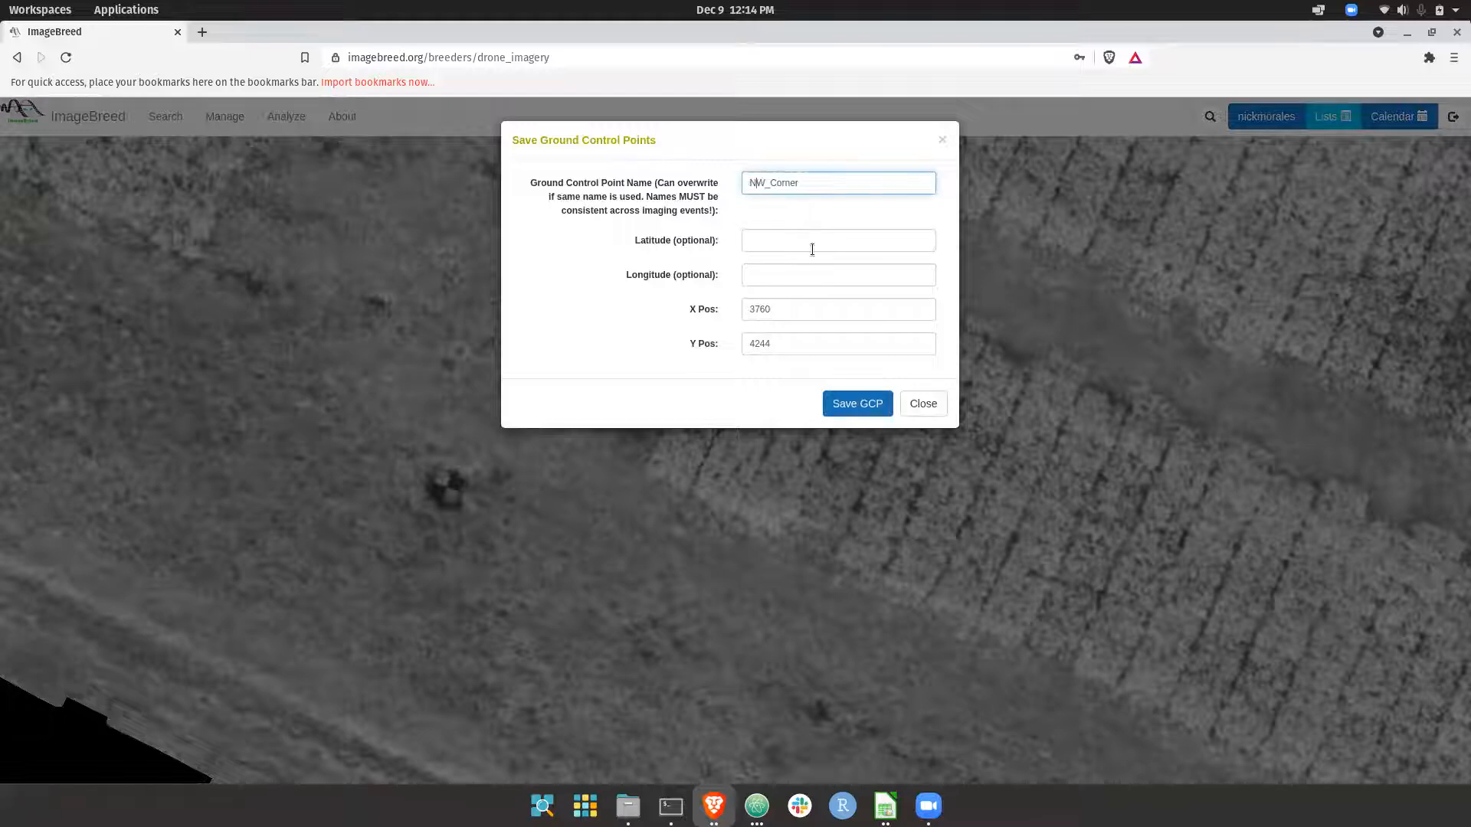
click(871, 405)
click(923, 404)
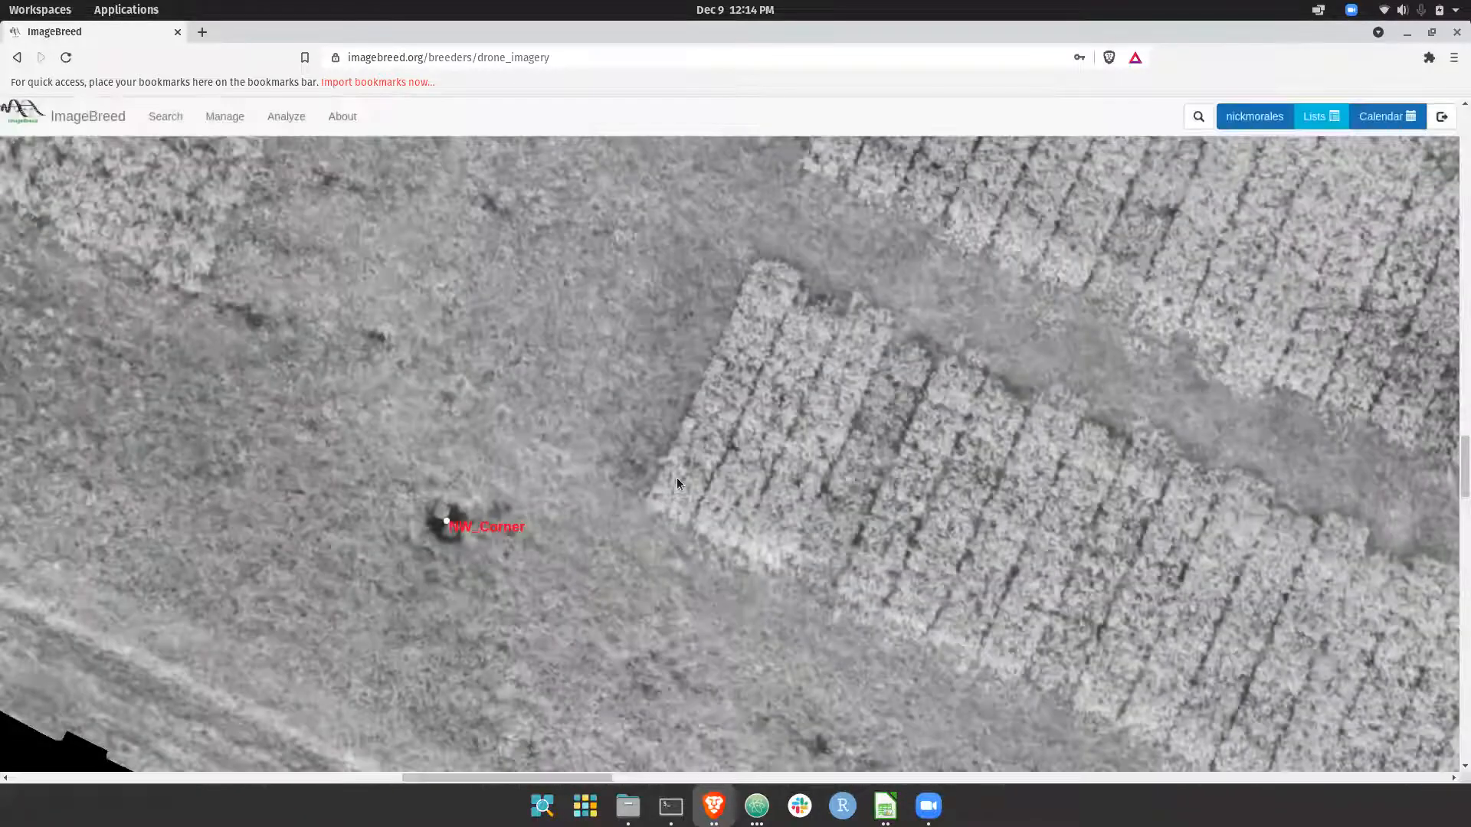
Review the saved ground control point table and draw the computed plot polygons from the 2019_Helfer_3_Alfalfa_09102021 template.
scroll(677, 481, up, 15)
scroll(677, 481, left, 5)
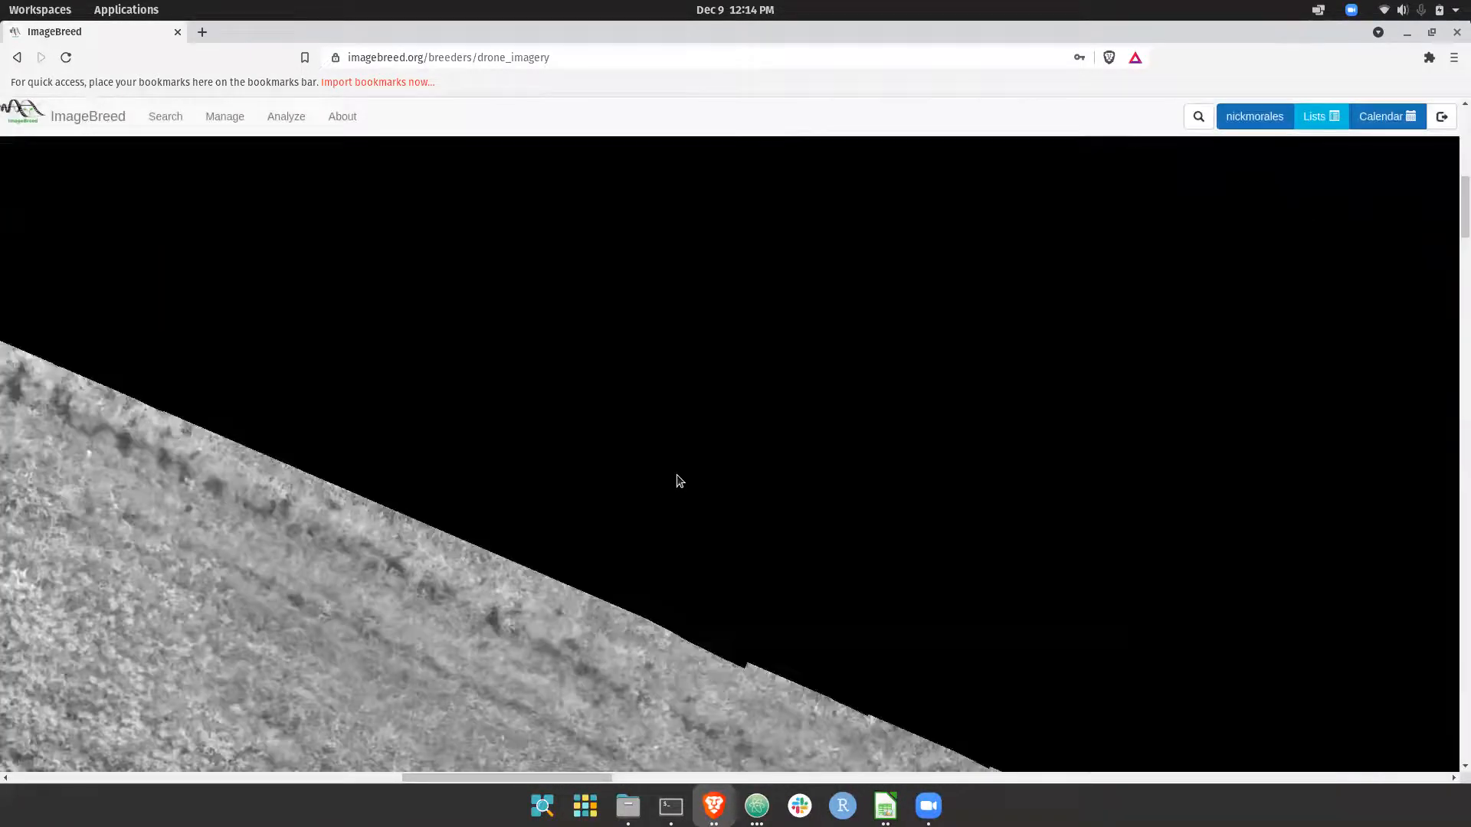
scroll(677, 479, up, 3)
scroll(677, 479, left, 10)
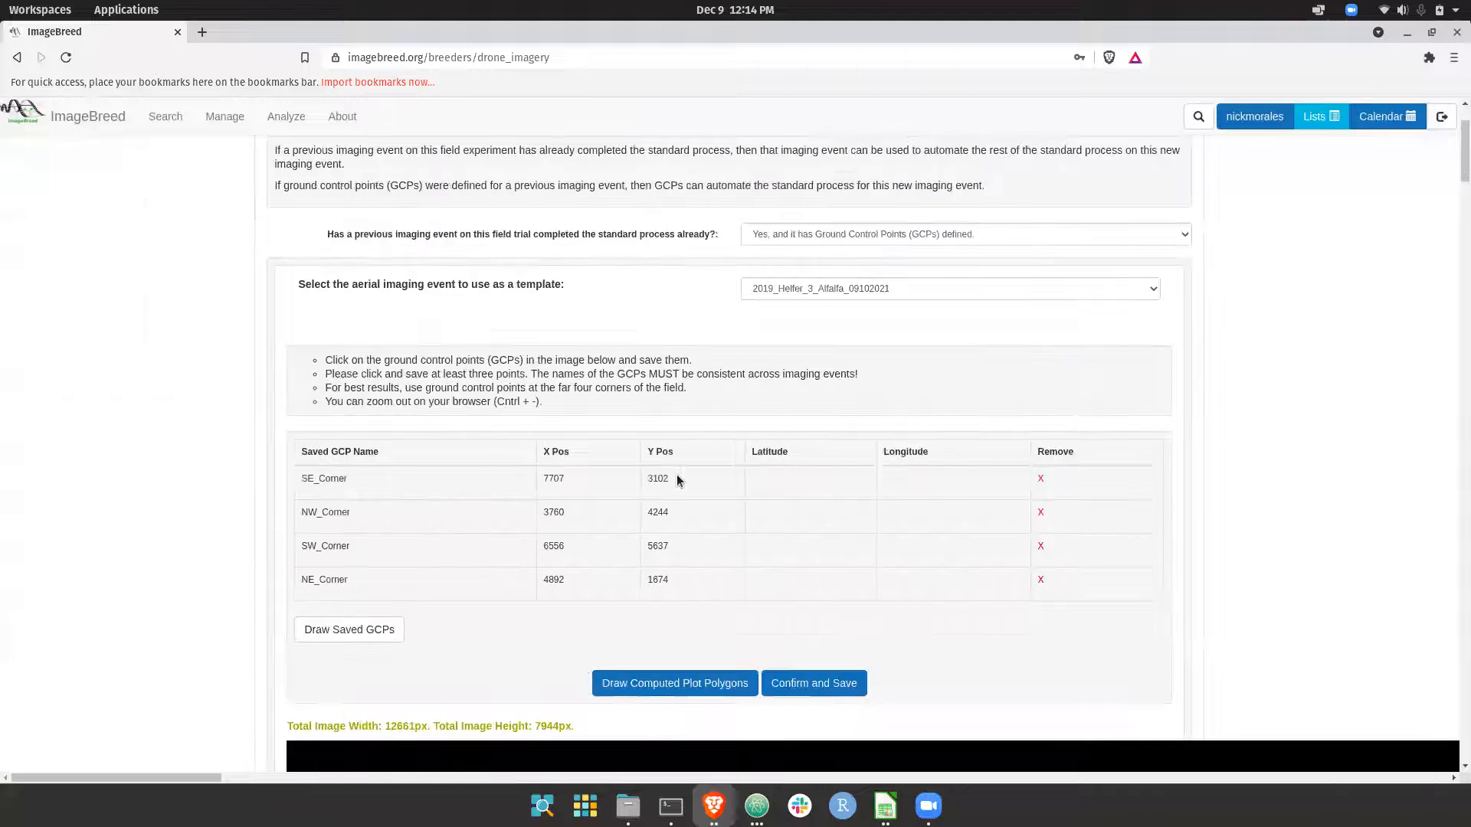
scroll(701, 467, down, 2)
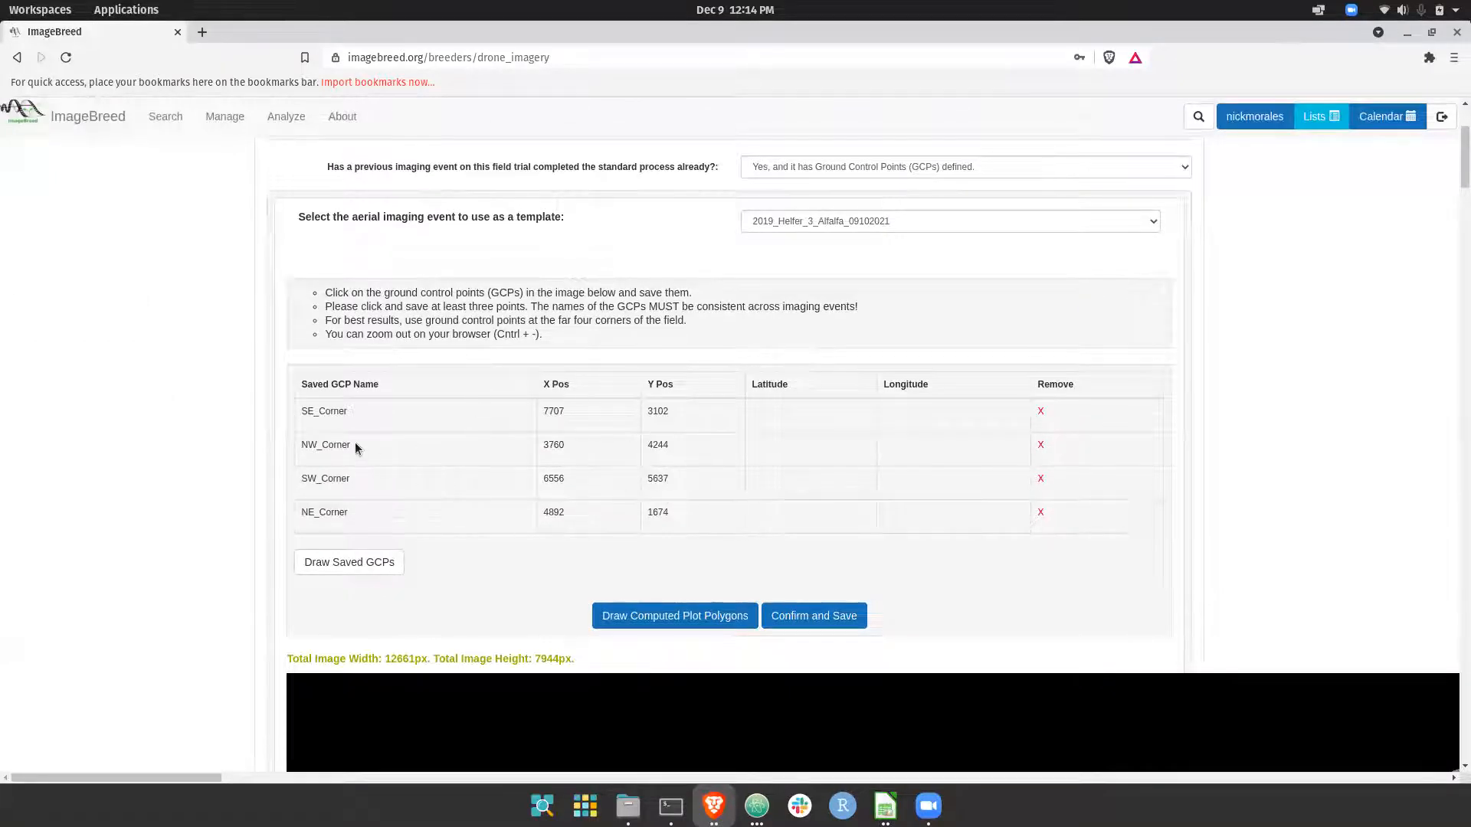
scroll(631, 406, down, 3)
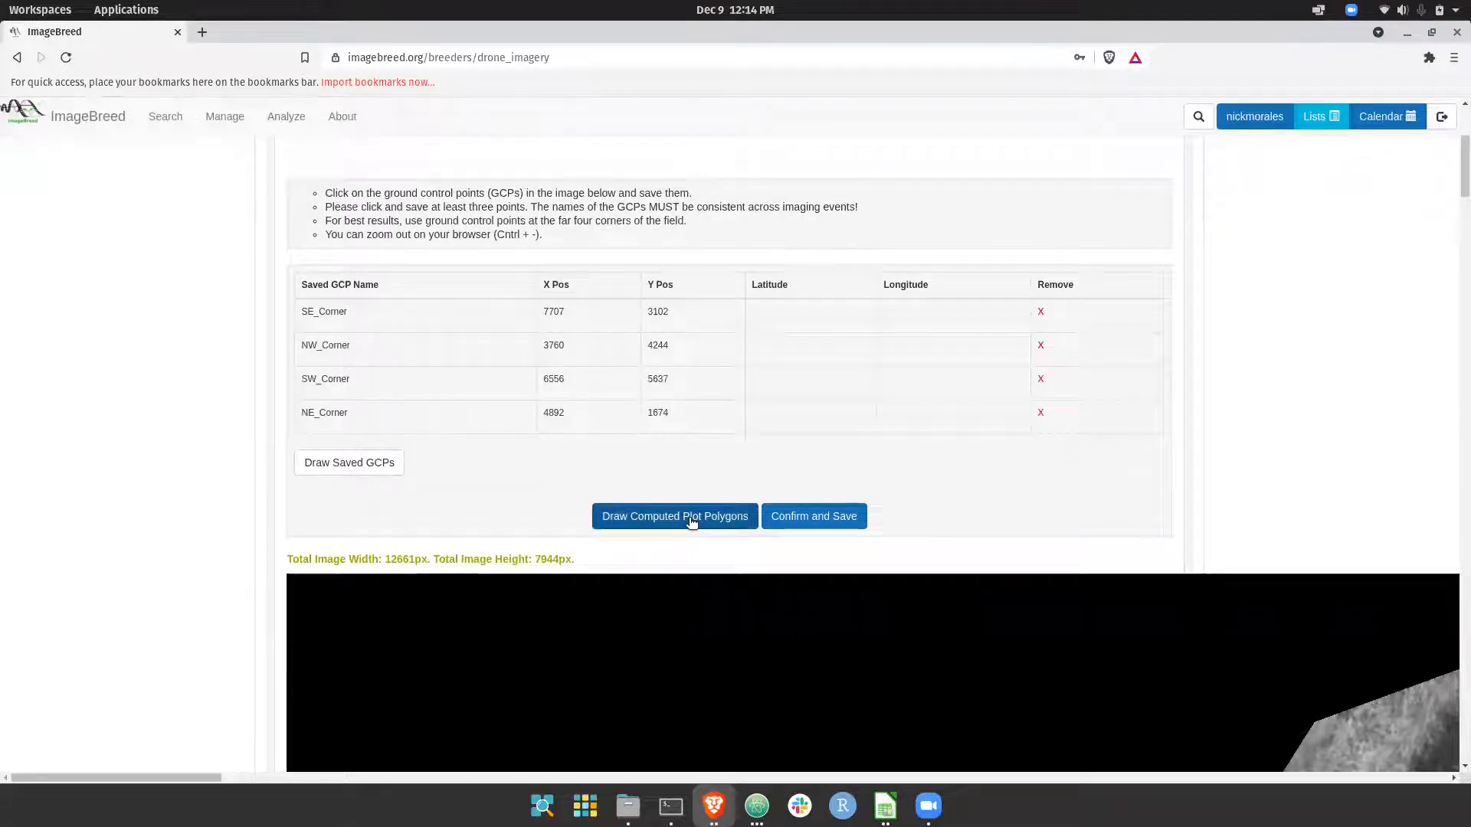
click(691, 520)
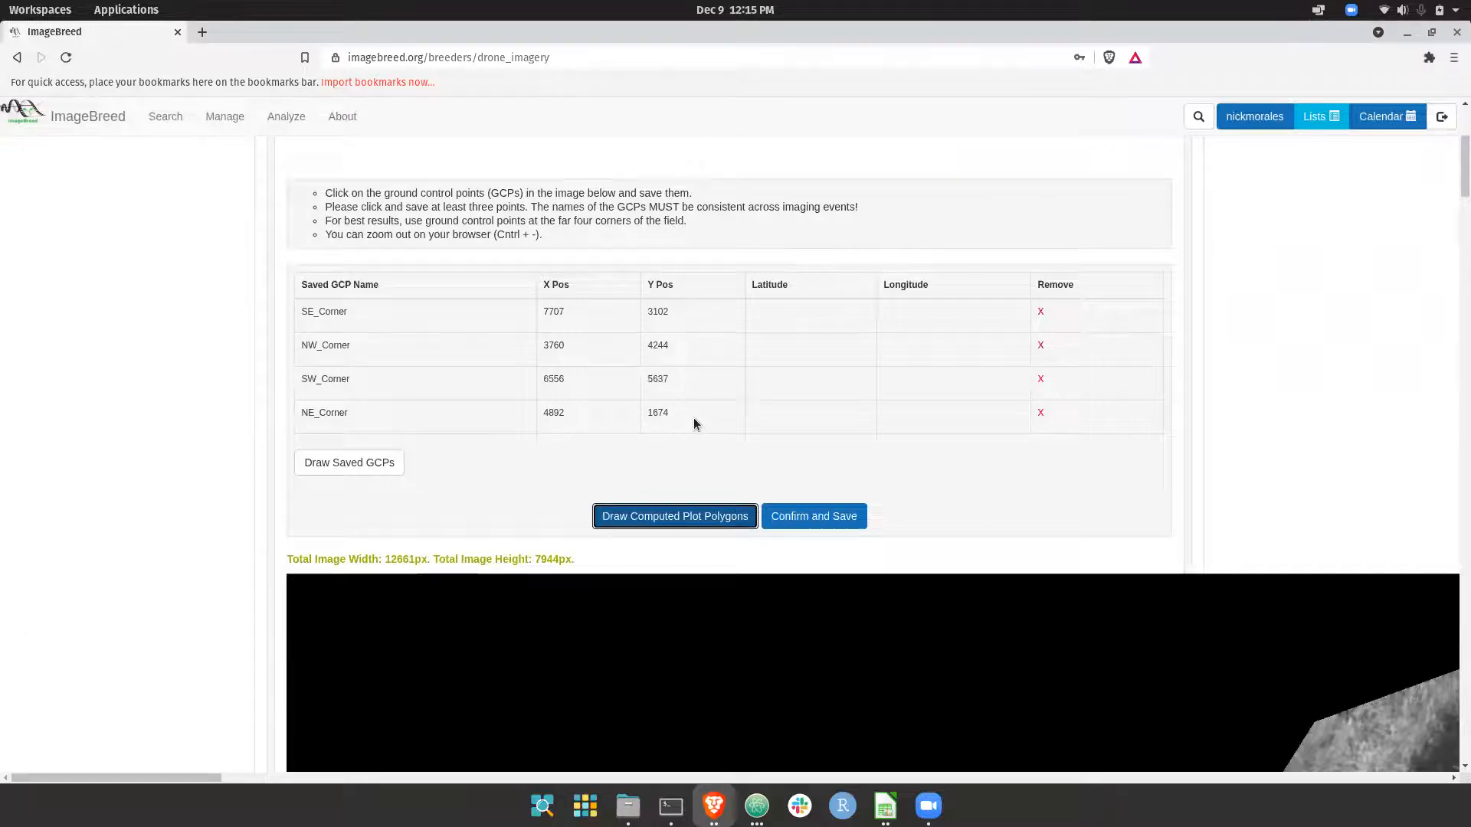
Examine the computed plot polygons across all rows of the rotated image to check their alignment with the alfalfa plots.
key(ctrl+minus)
key(ctrl+minus)
key(ctrl+minus)
key(ctrl+minus)
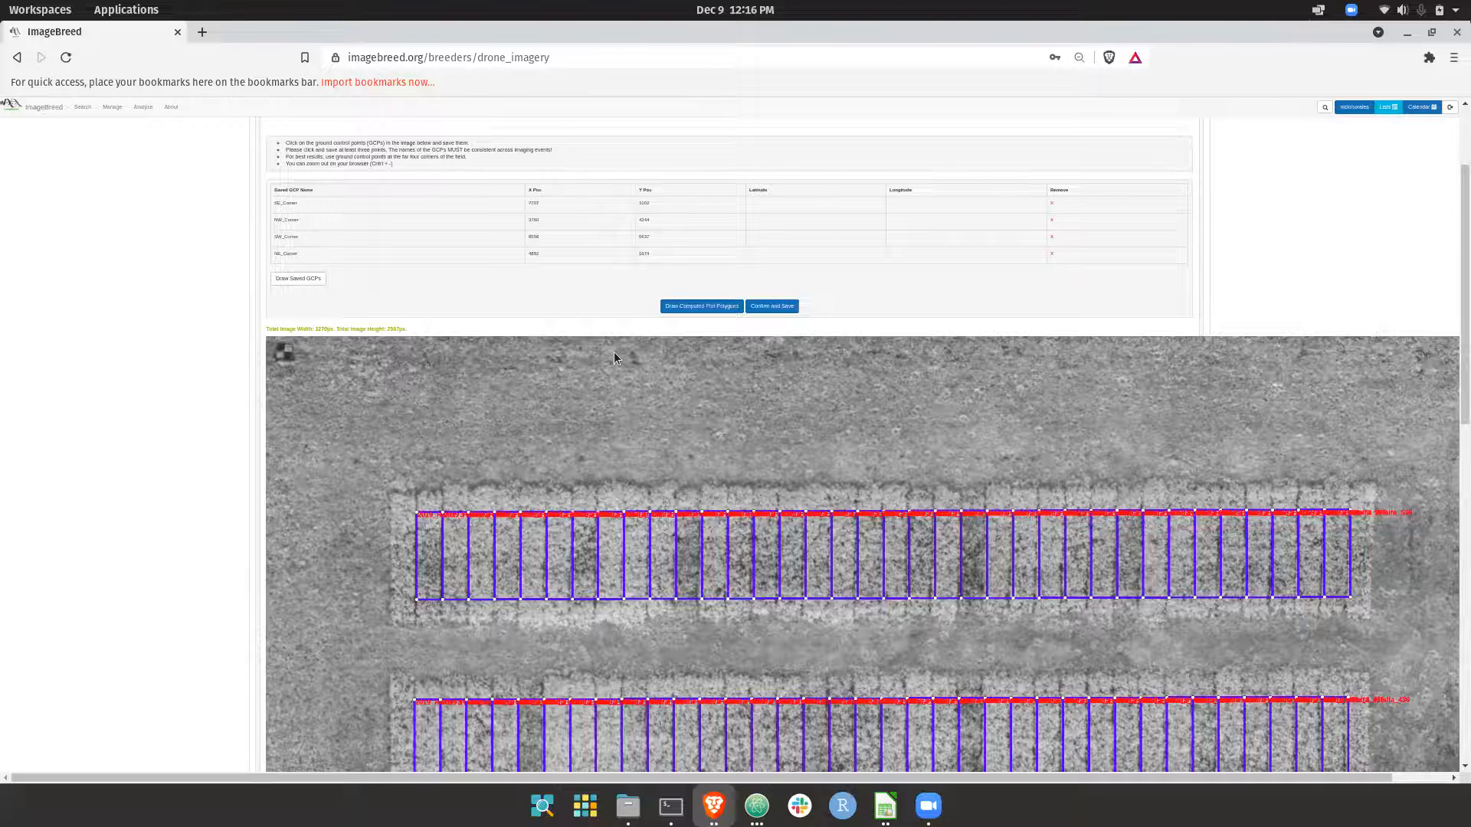
scroll(615, 354, down, 7)
scroll(616, 351, down, 3)
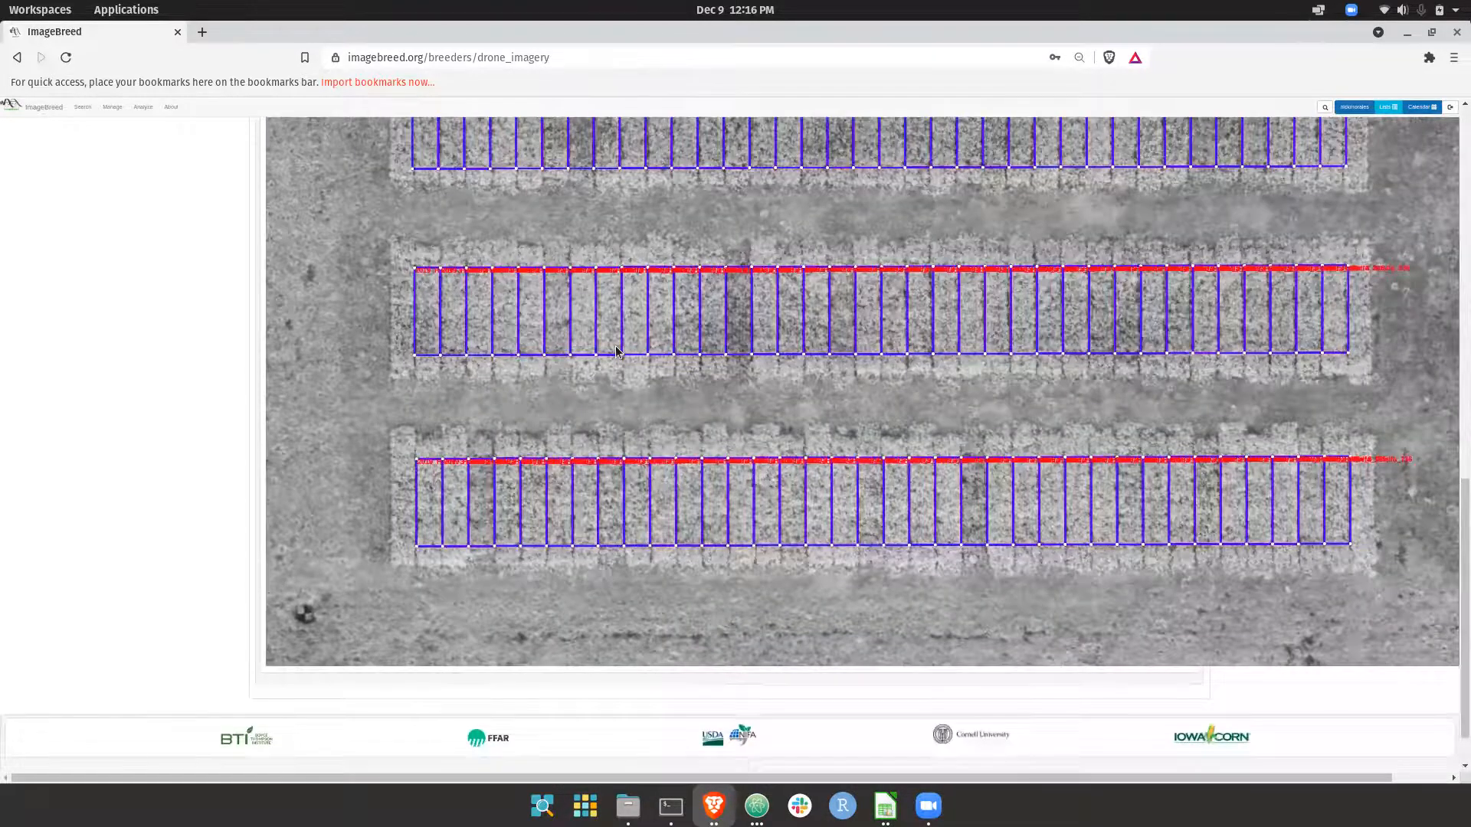
scroll(617, 352, up, 2)
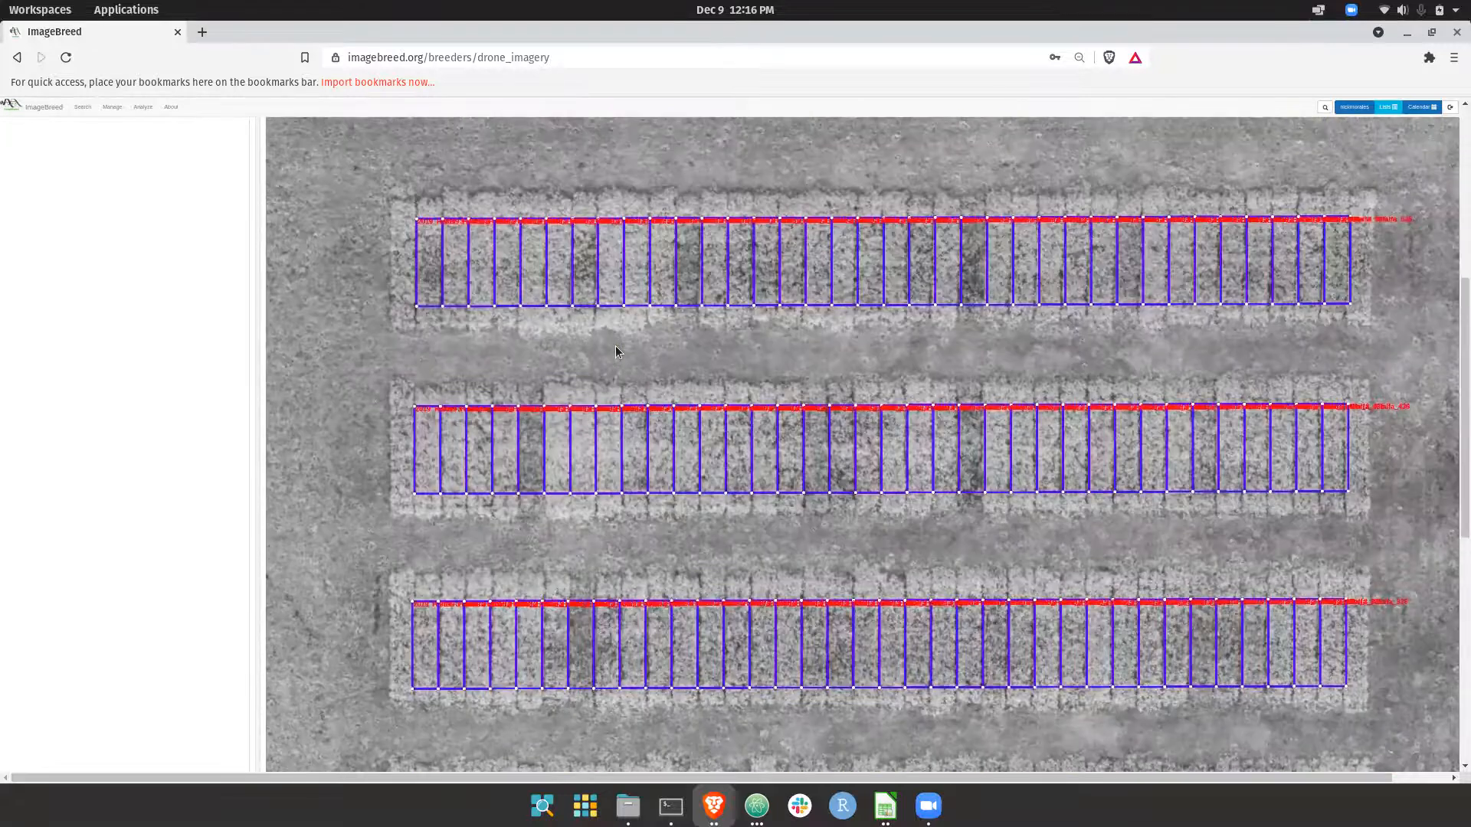
scroll(617, 352, up, 3)
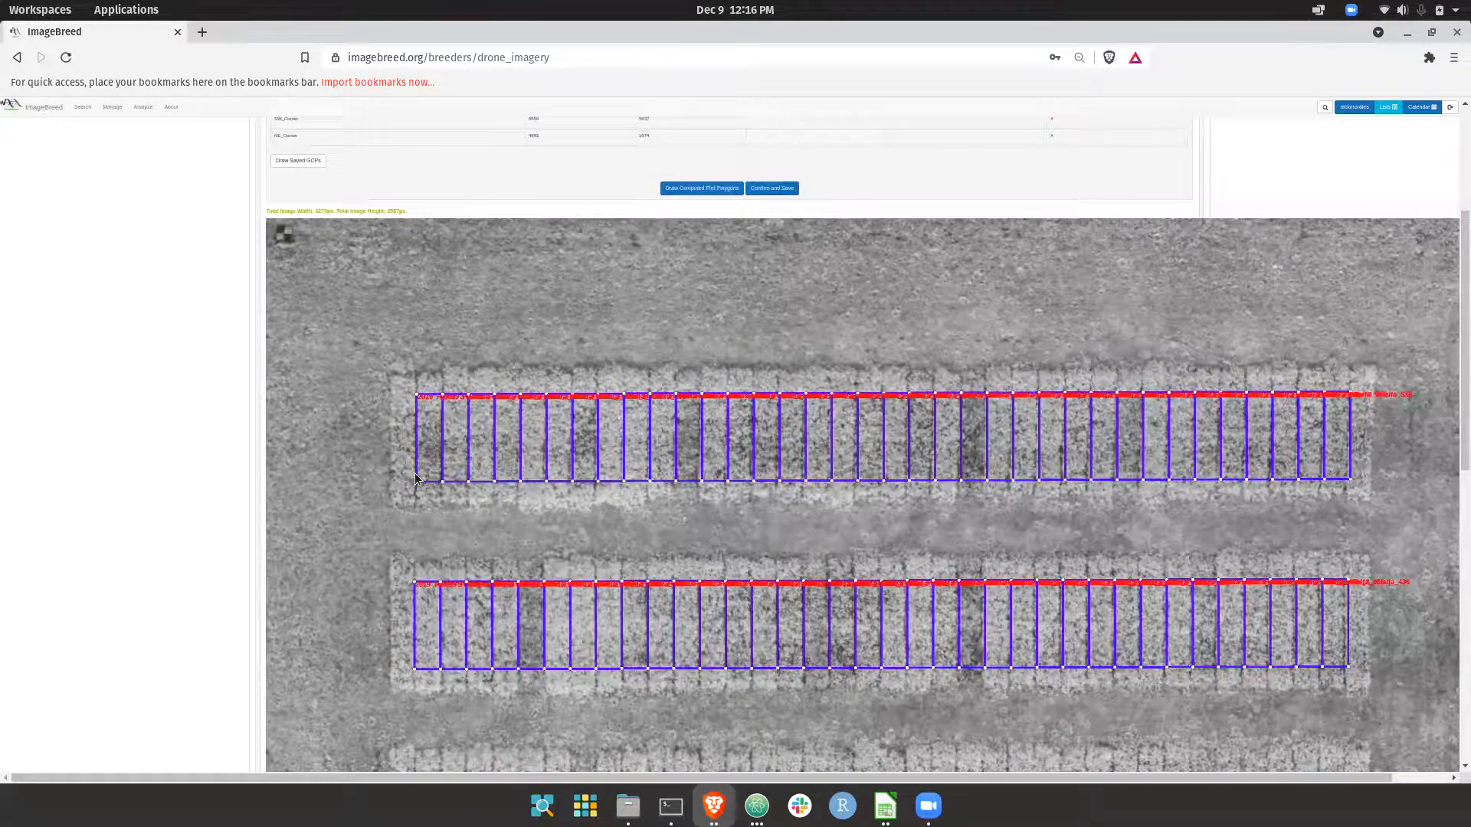
scroll(415, 478, up, 1)
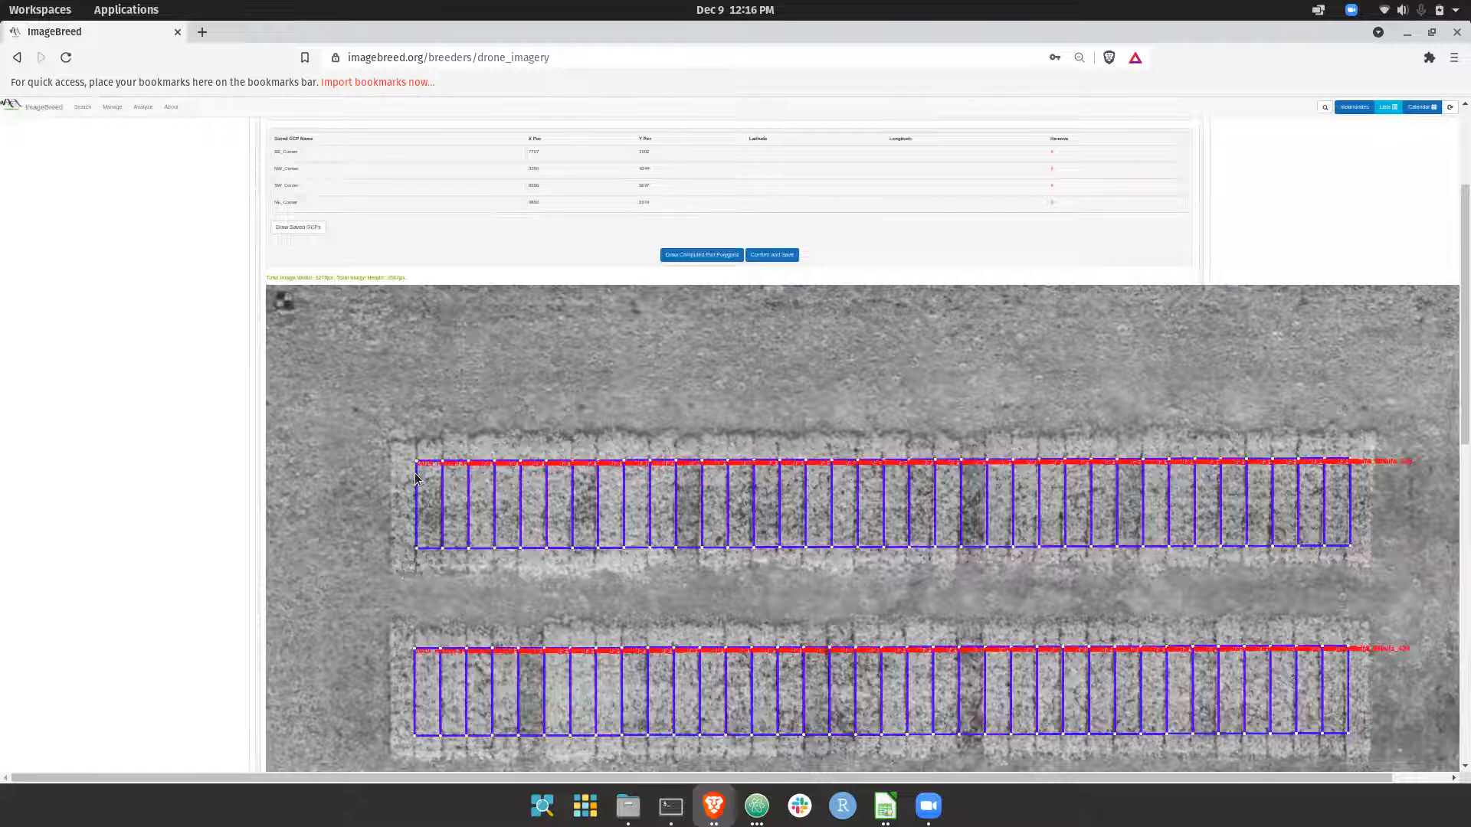
scroll(415, 472, down, 3)
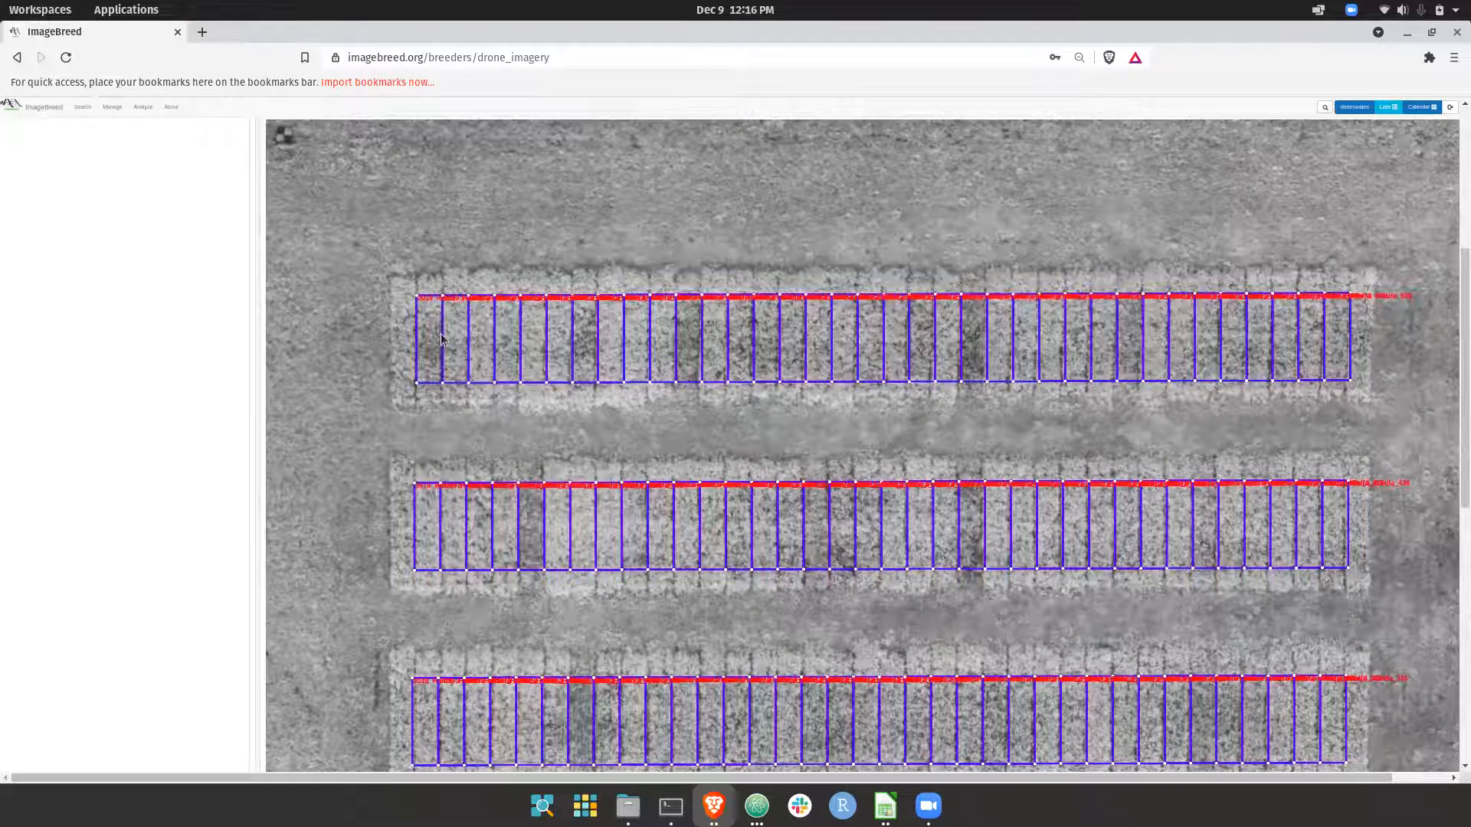
scroll(454, 338, down, 1)
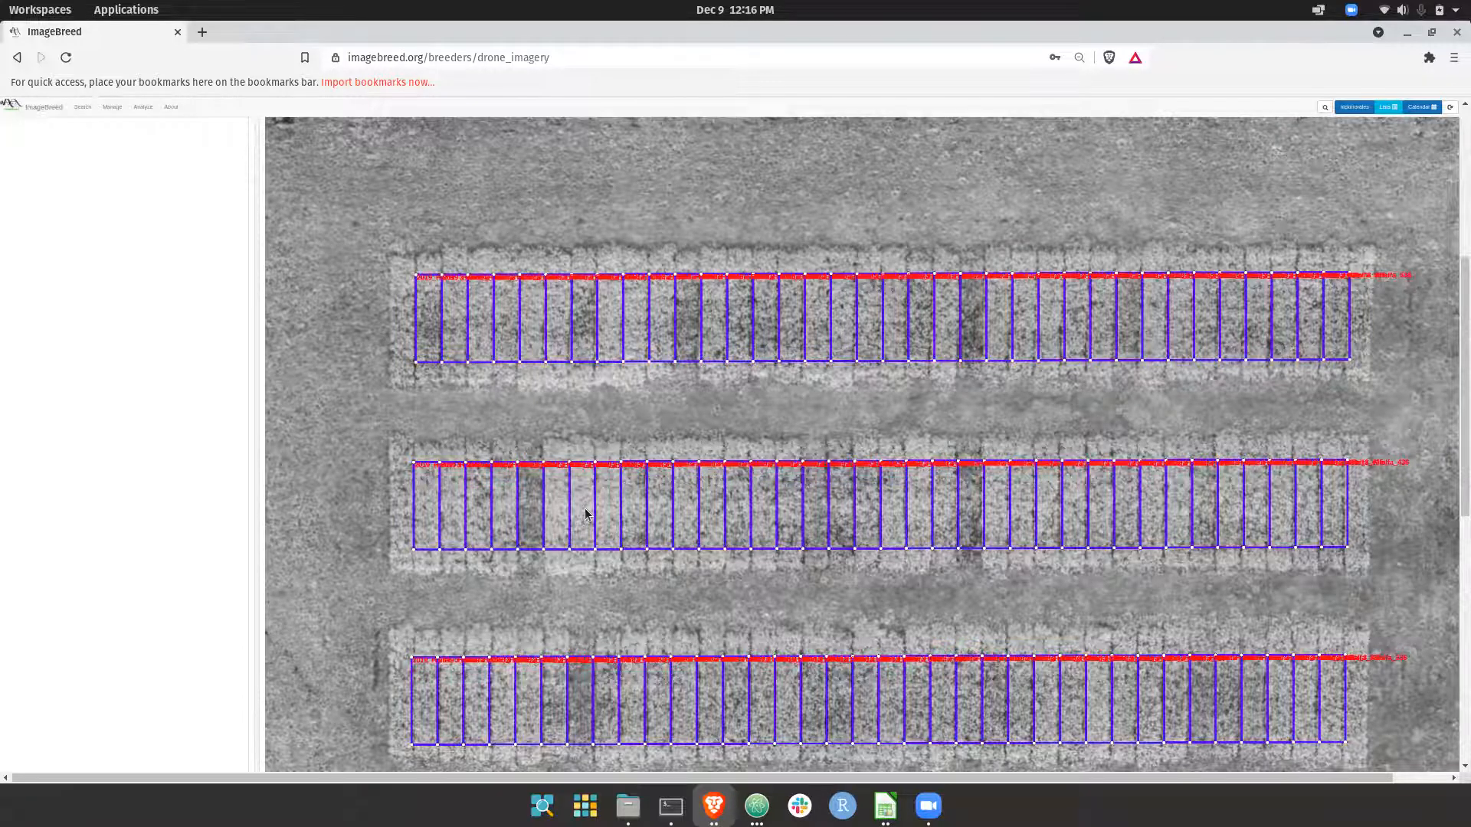
scroll(587, 513, up, 3)
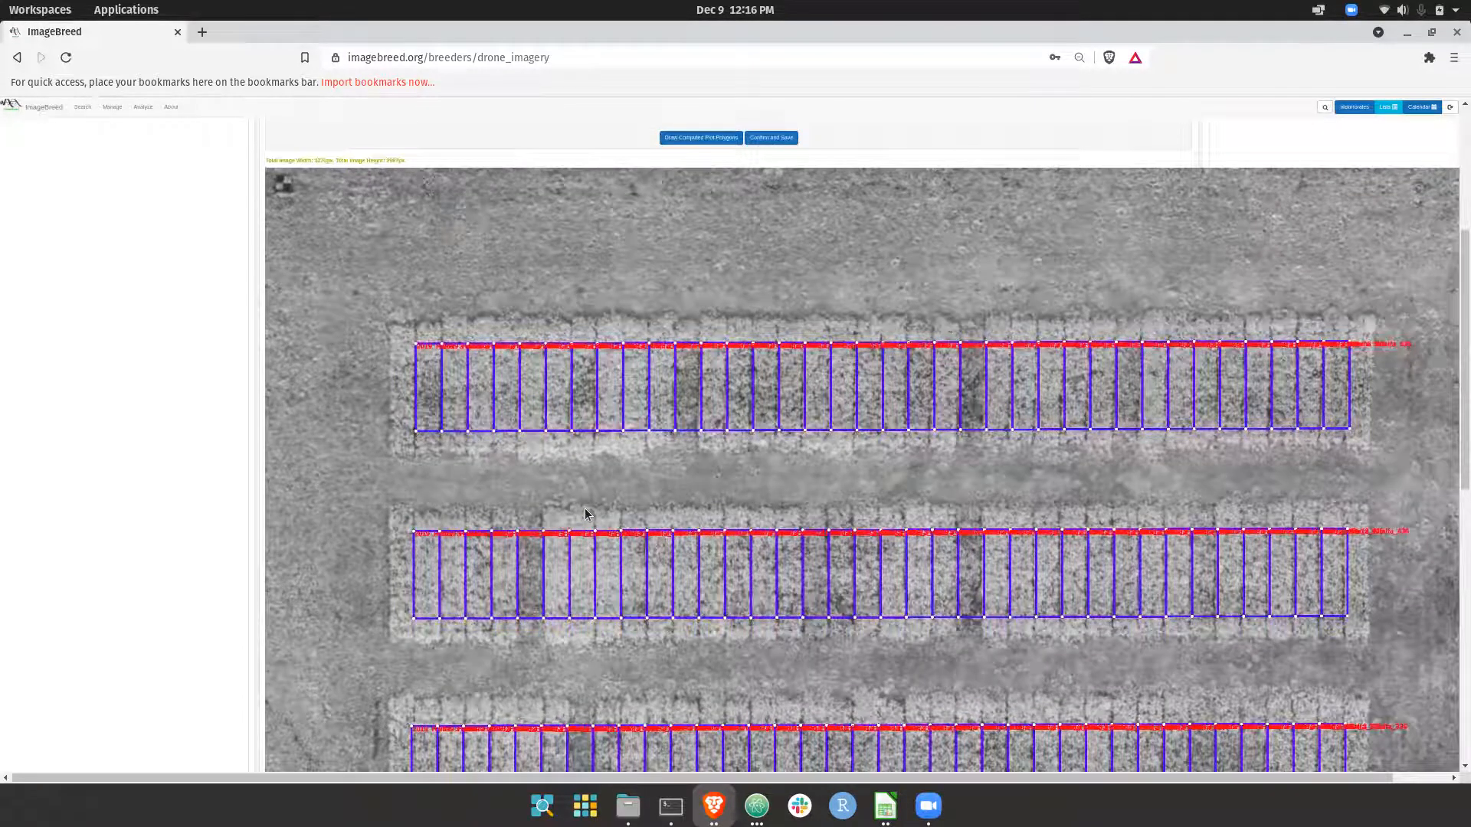
scroll(585, 509, down, 5)
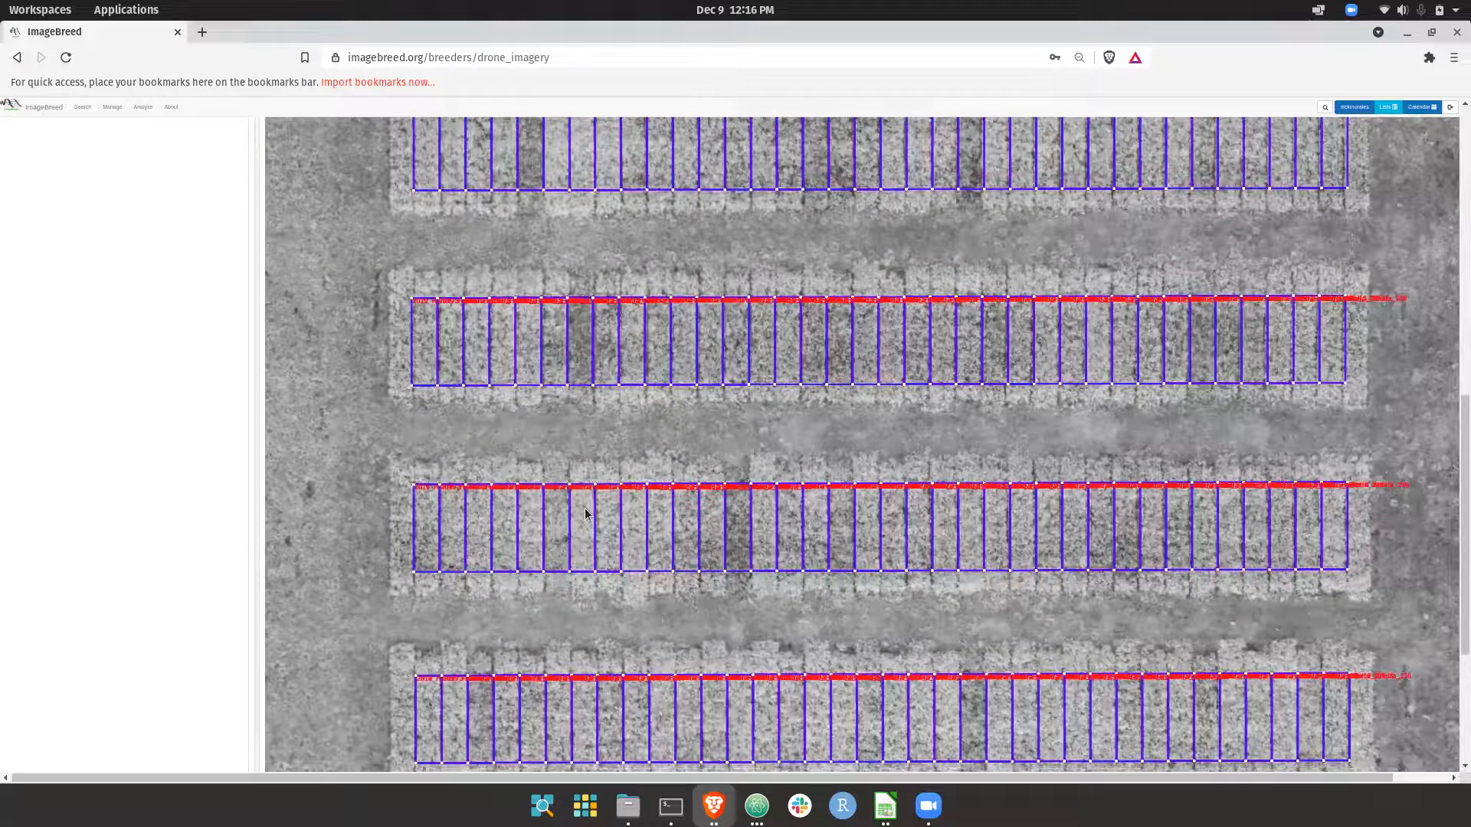
scroll(585, 514, down, 3)
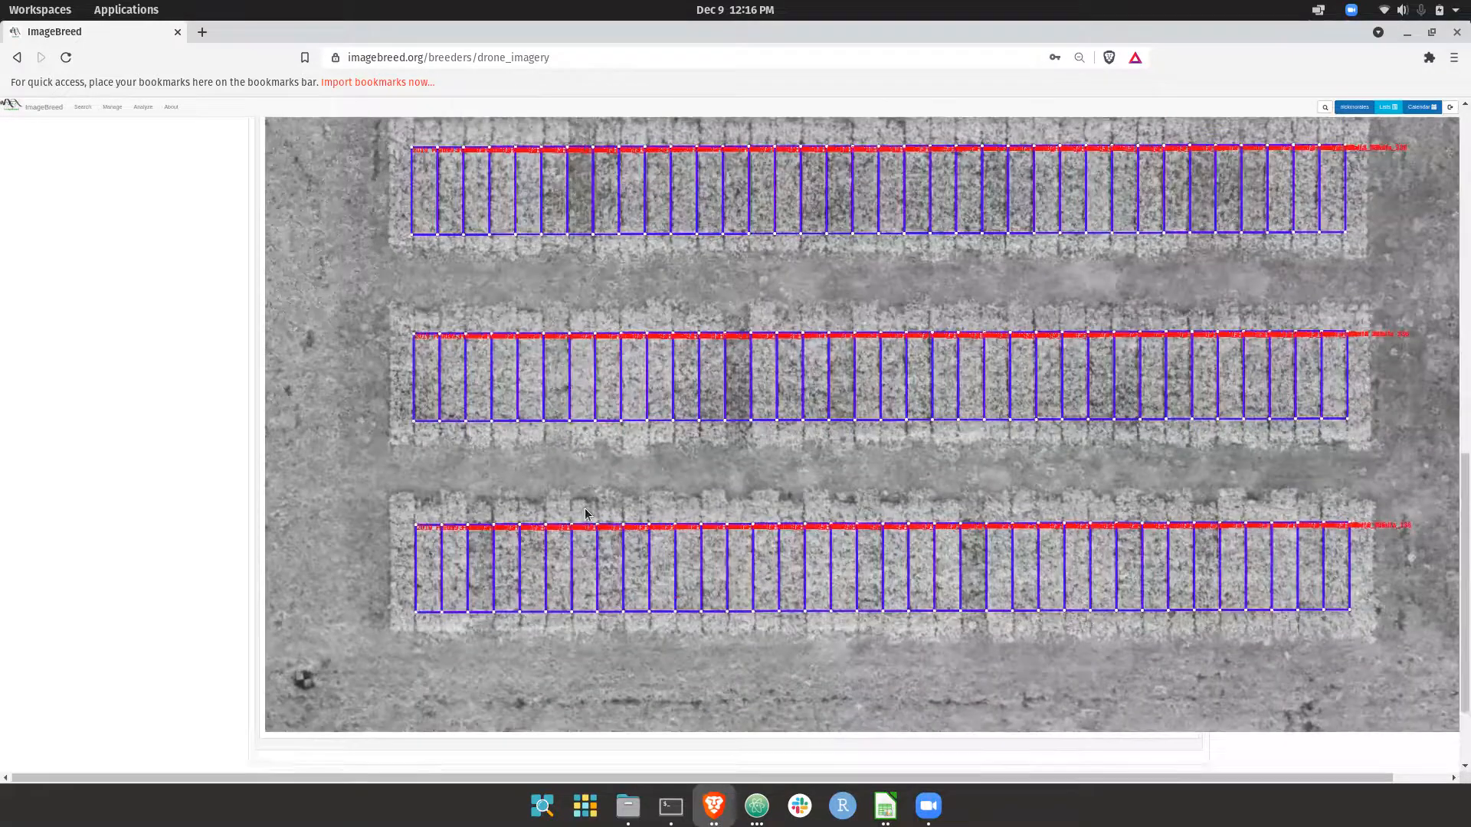
Recheck the polygon outlines against the plot borders, from the lowest row up to the saved ground control point table and back through the middle rows.
scroll(585, 514, up, 5)
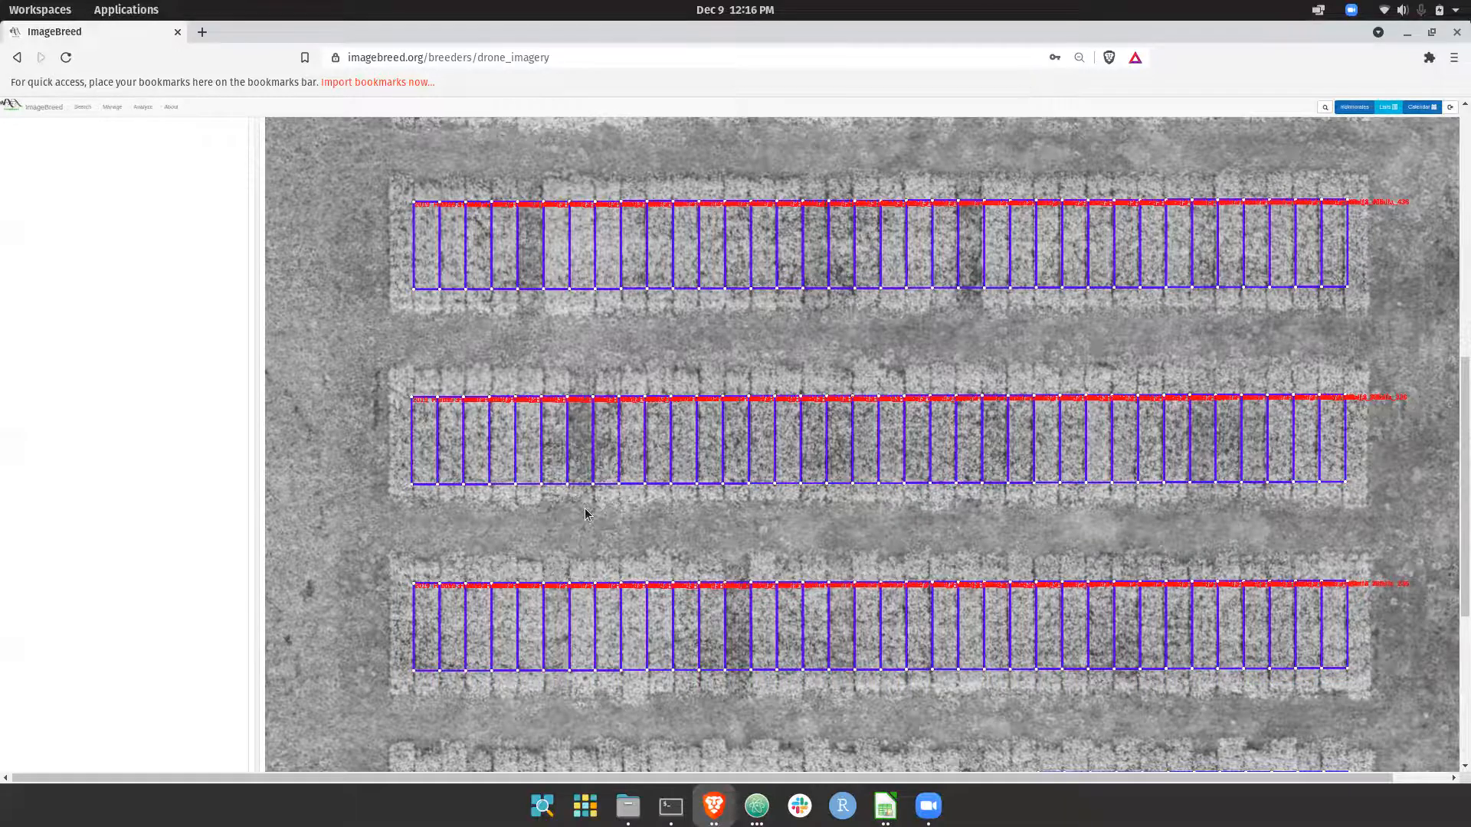
scroll(585, 508, up, 3)
scroll(585, 508, up, 5)
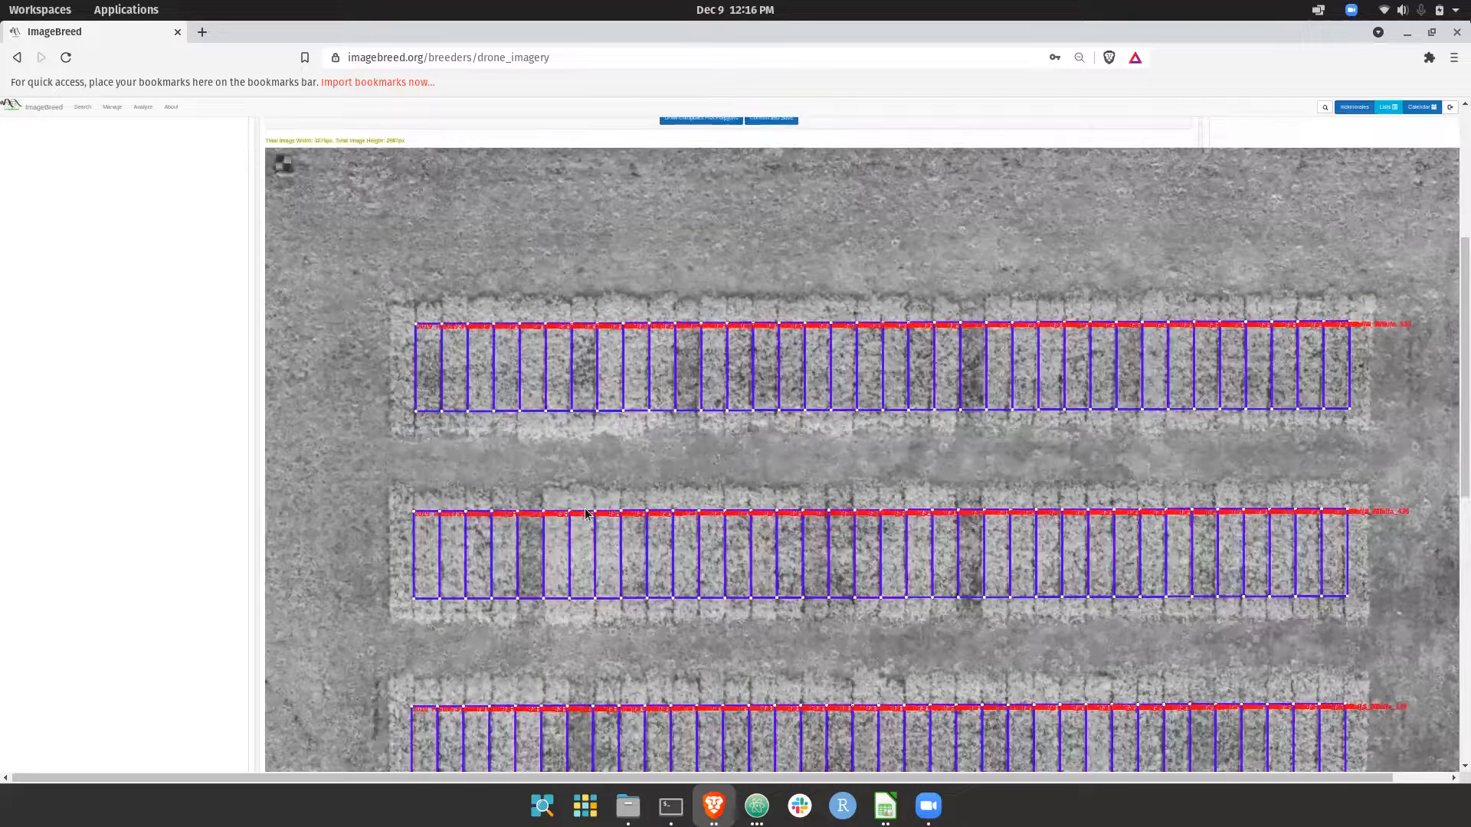
scroll(586, 511, up, 4)
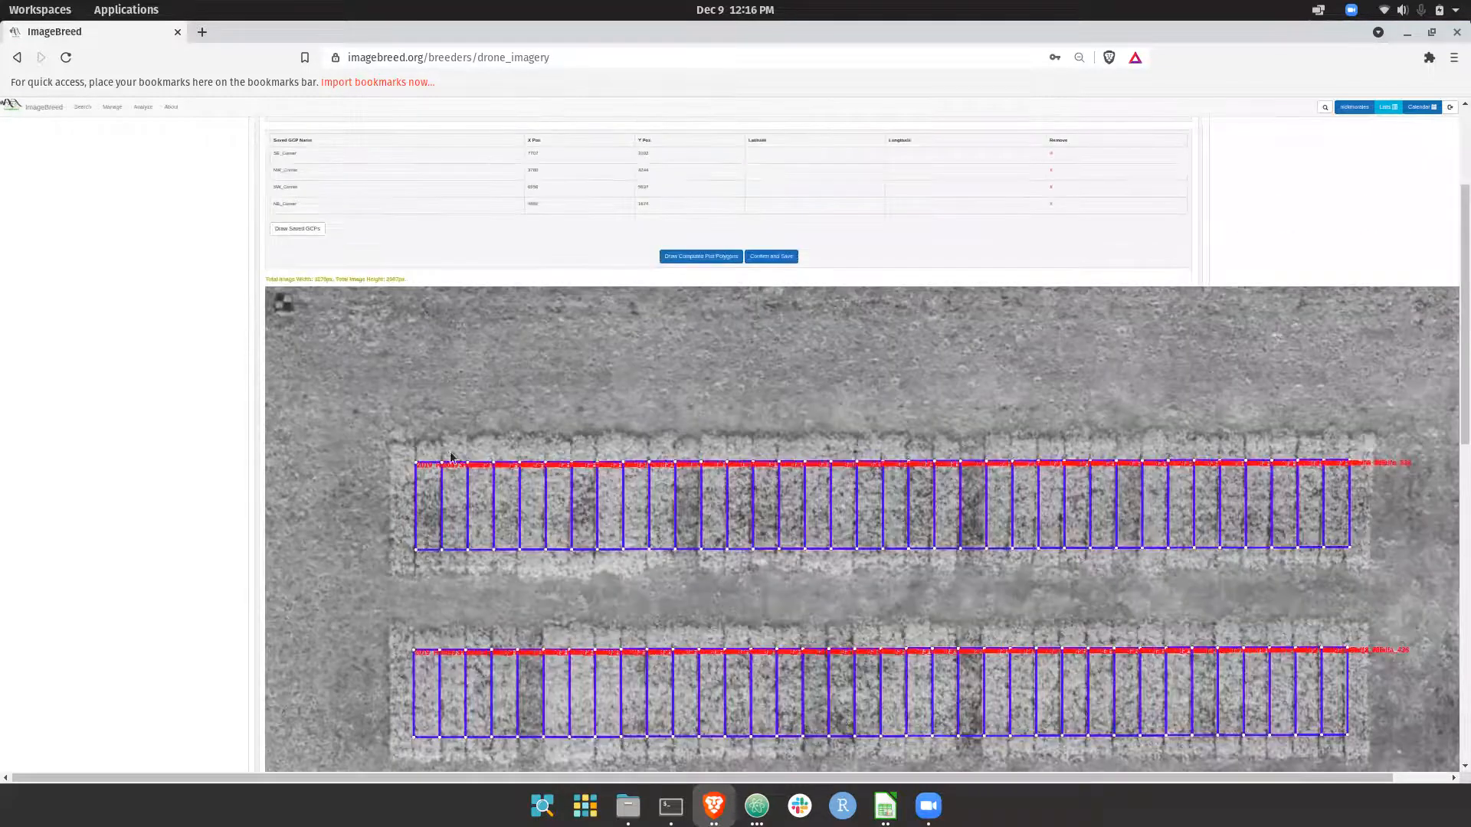
scroll(726, 345, up, 2)
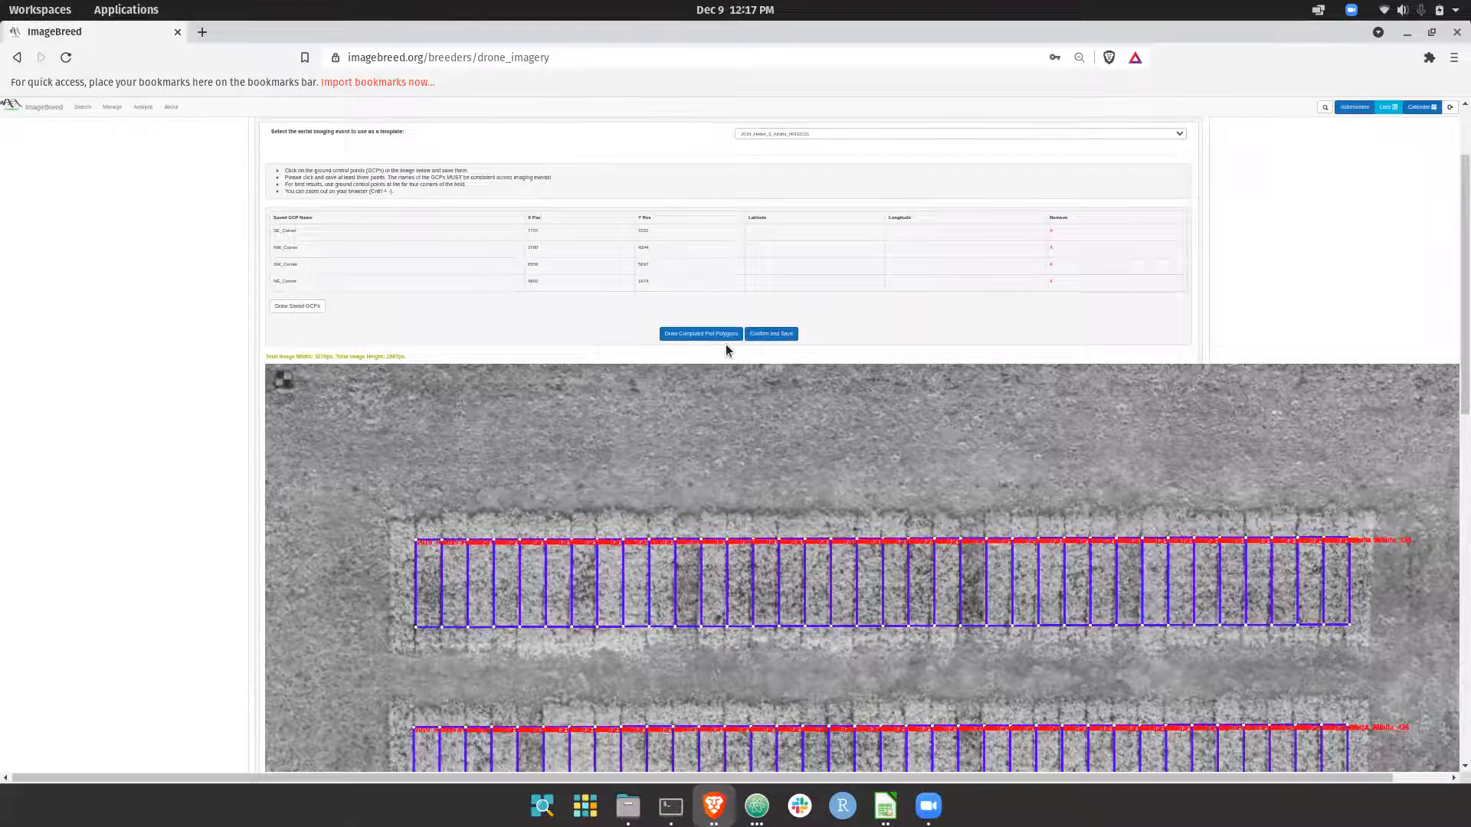
scroll(429, 513, down, 2)
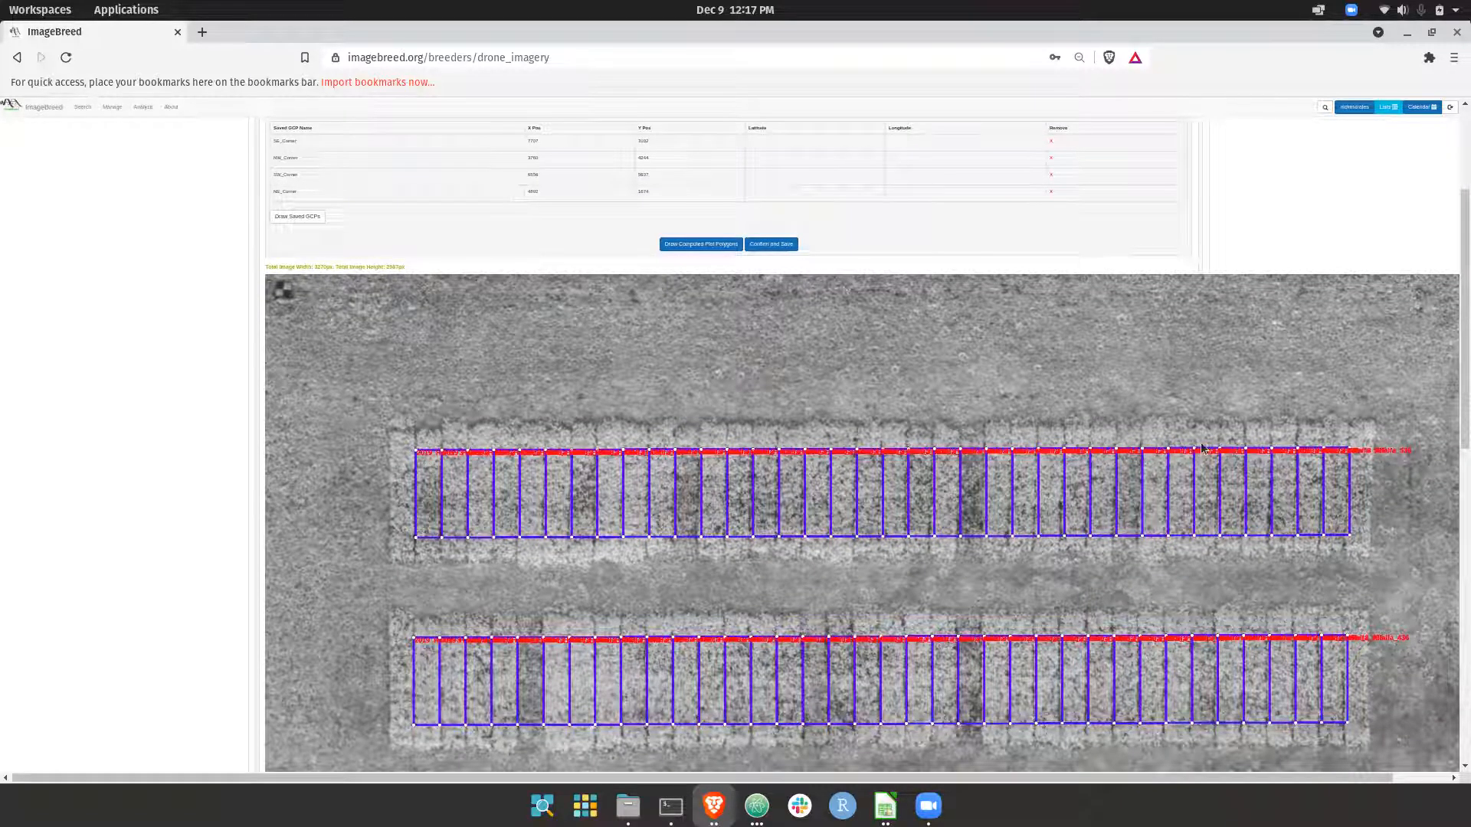
scroll(724, 491, down, 3)
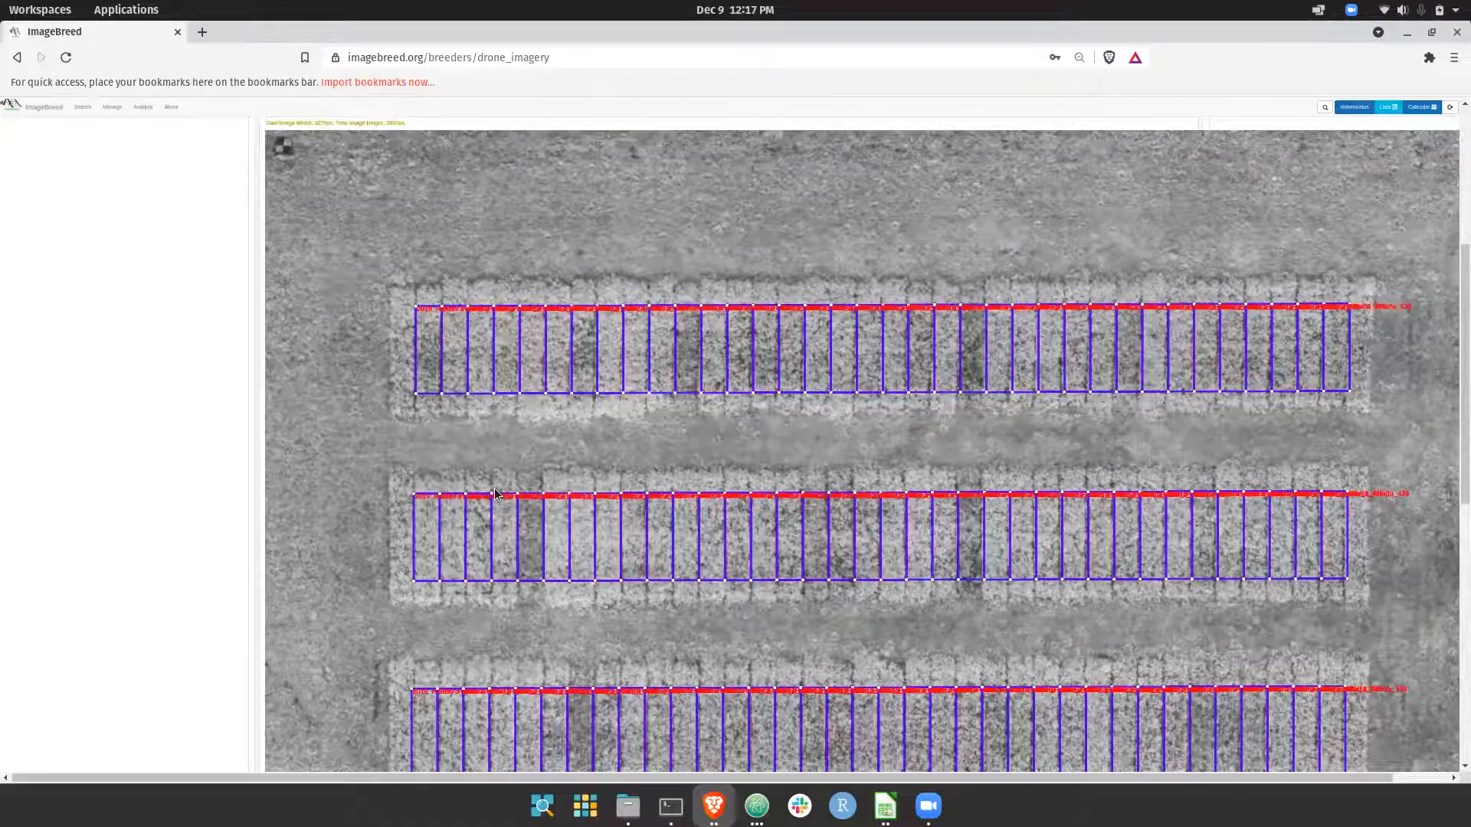
scroll(494, 494, down, 10)
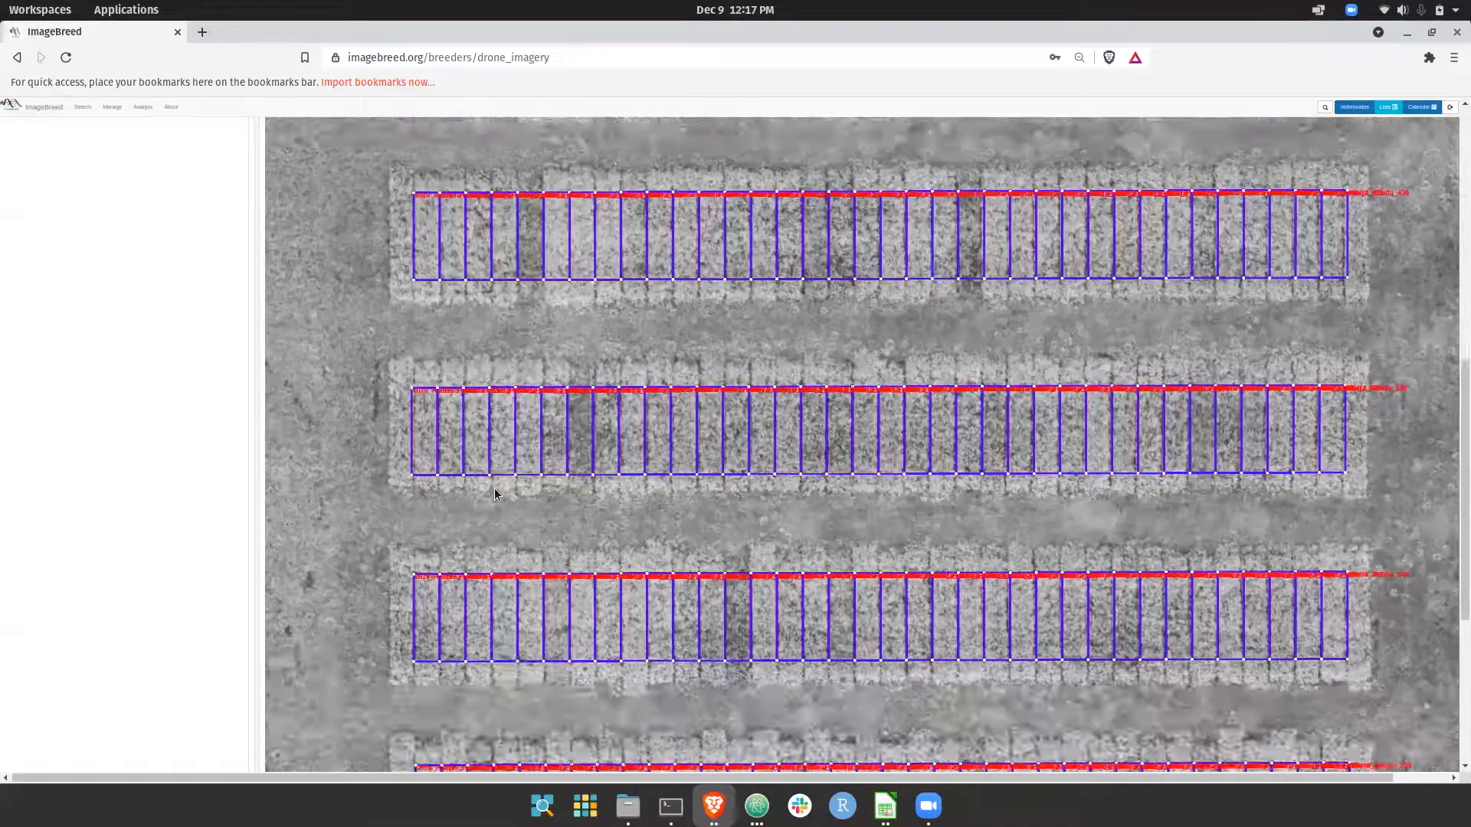
scroll(494, 494, up, 10)
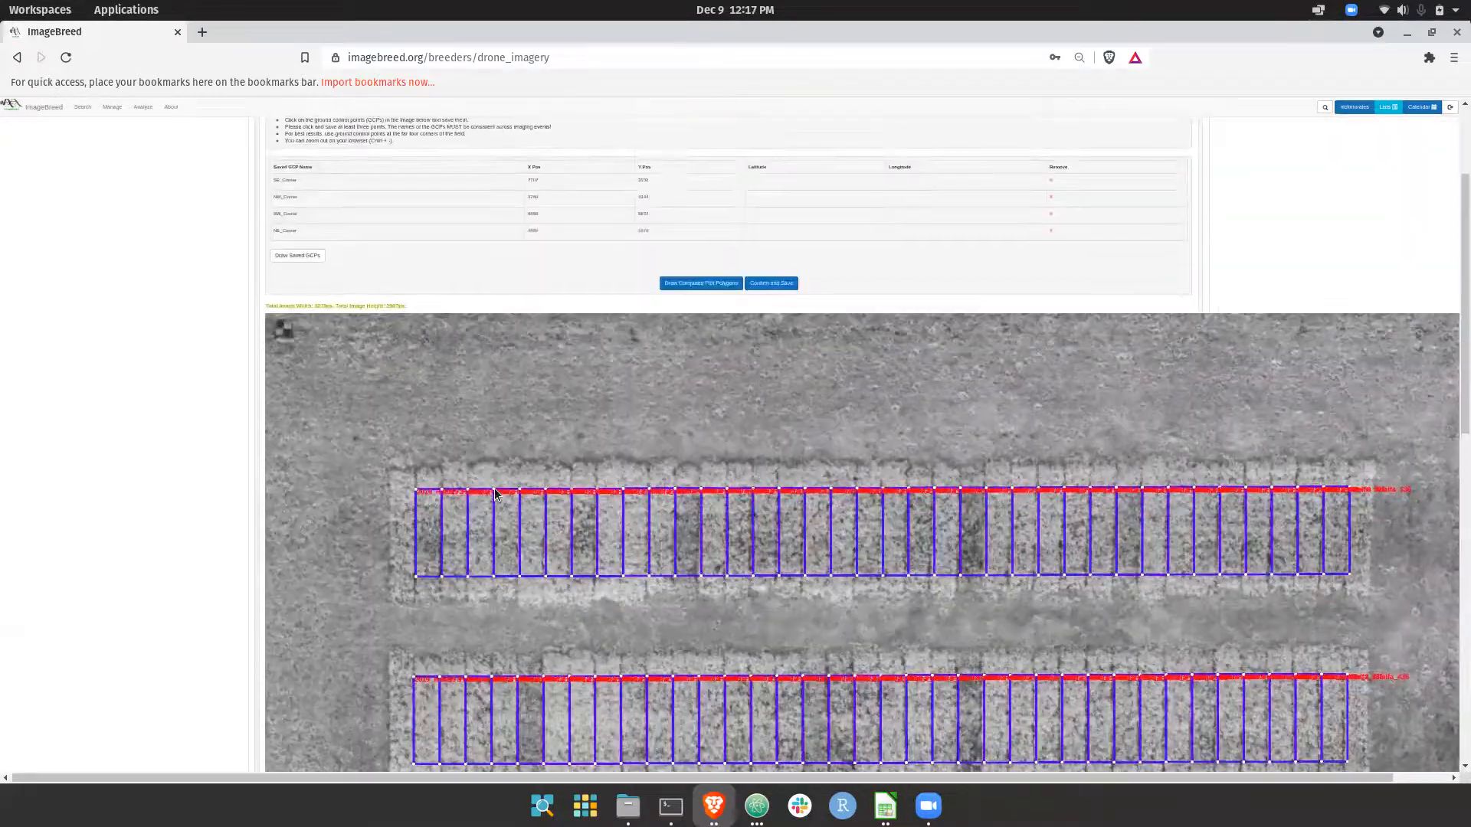
Enlarge the page to 75% or more, confirm and save the computed plot polygons to start the standard process, and acknowledge the notice.
key(ctrl+plus)
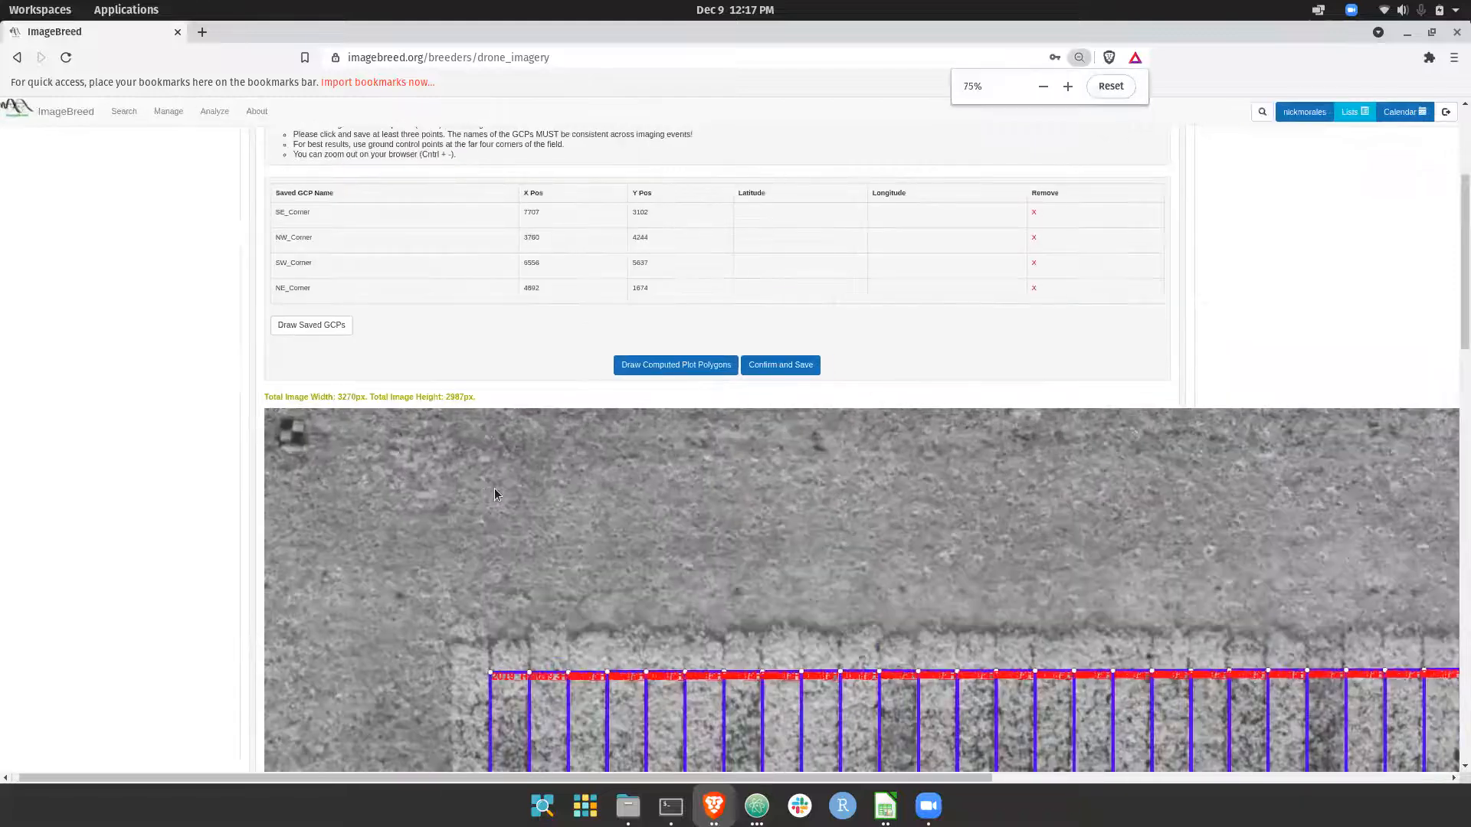
key(ctrl+plus)
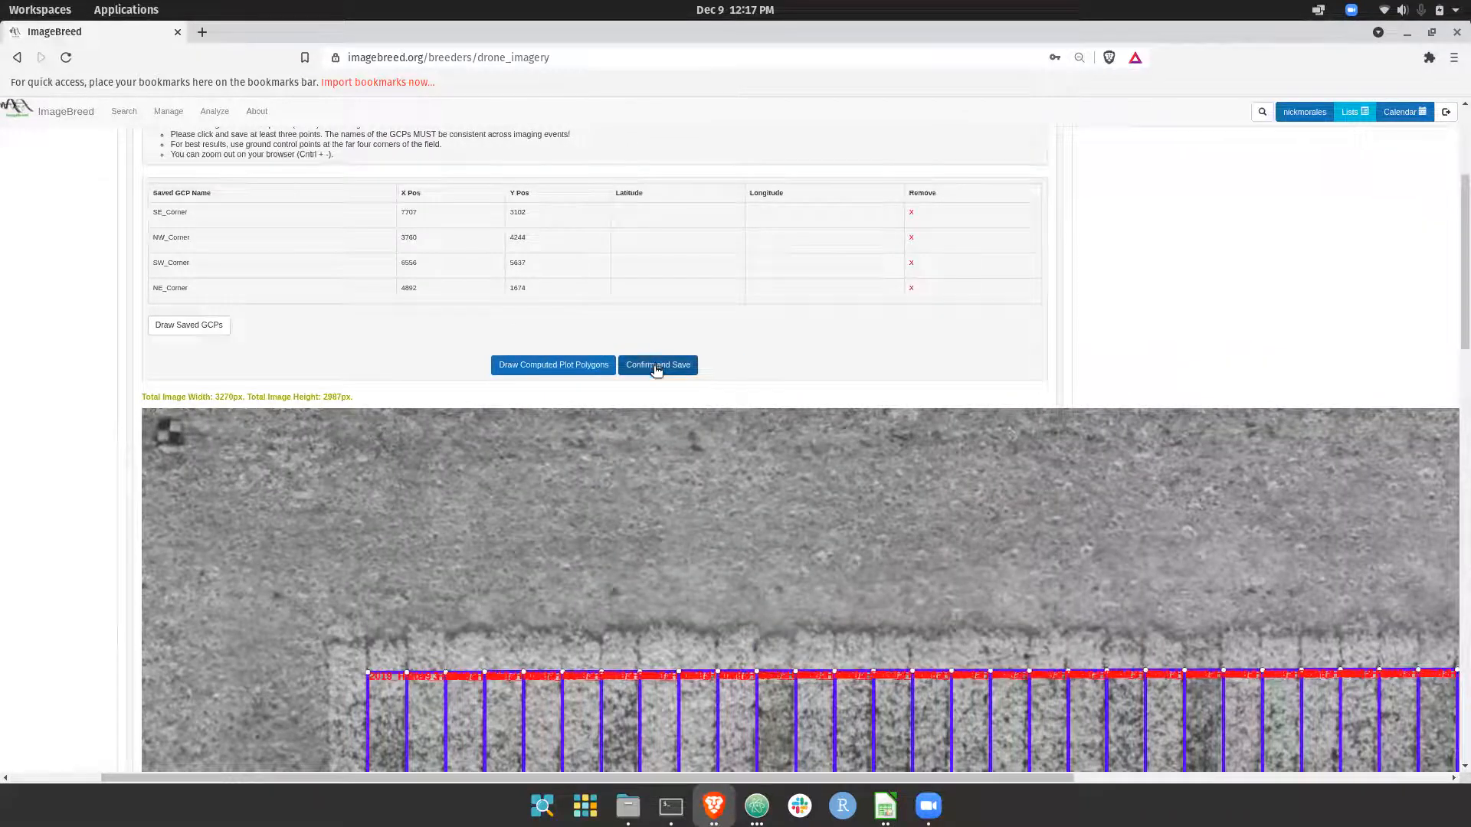
scroll(627, 494, down, 7)
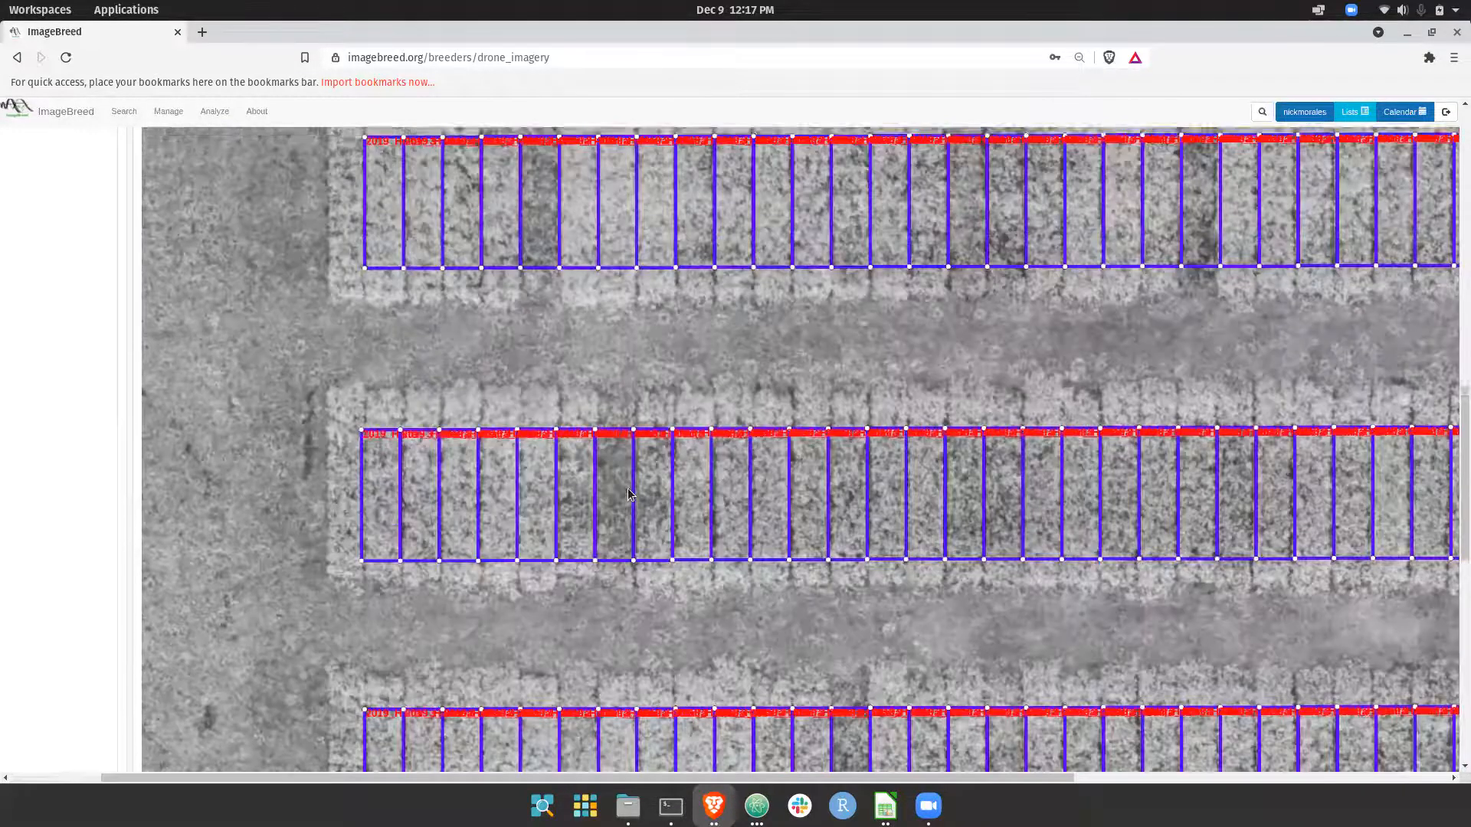
scroll(628, 494, up, 8)
scroll(627, 494, up, 1)
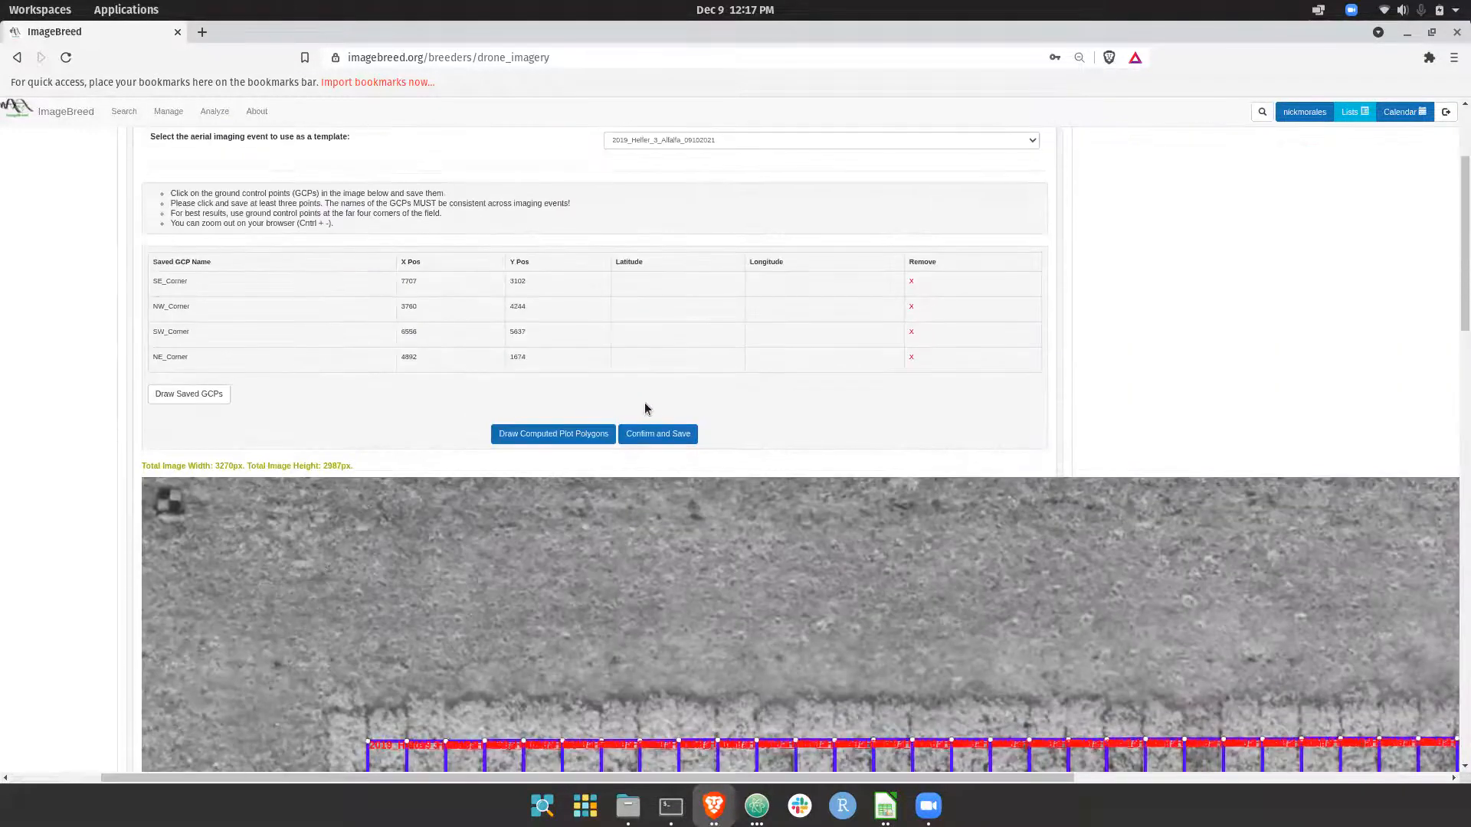
click(662, 442)
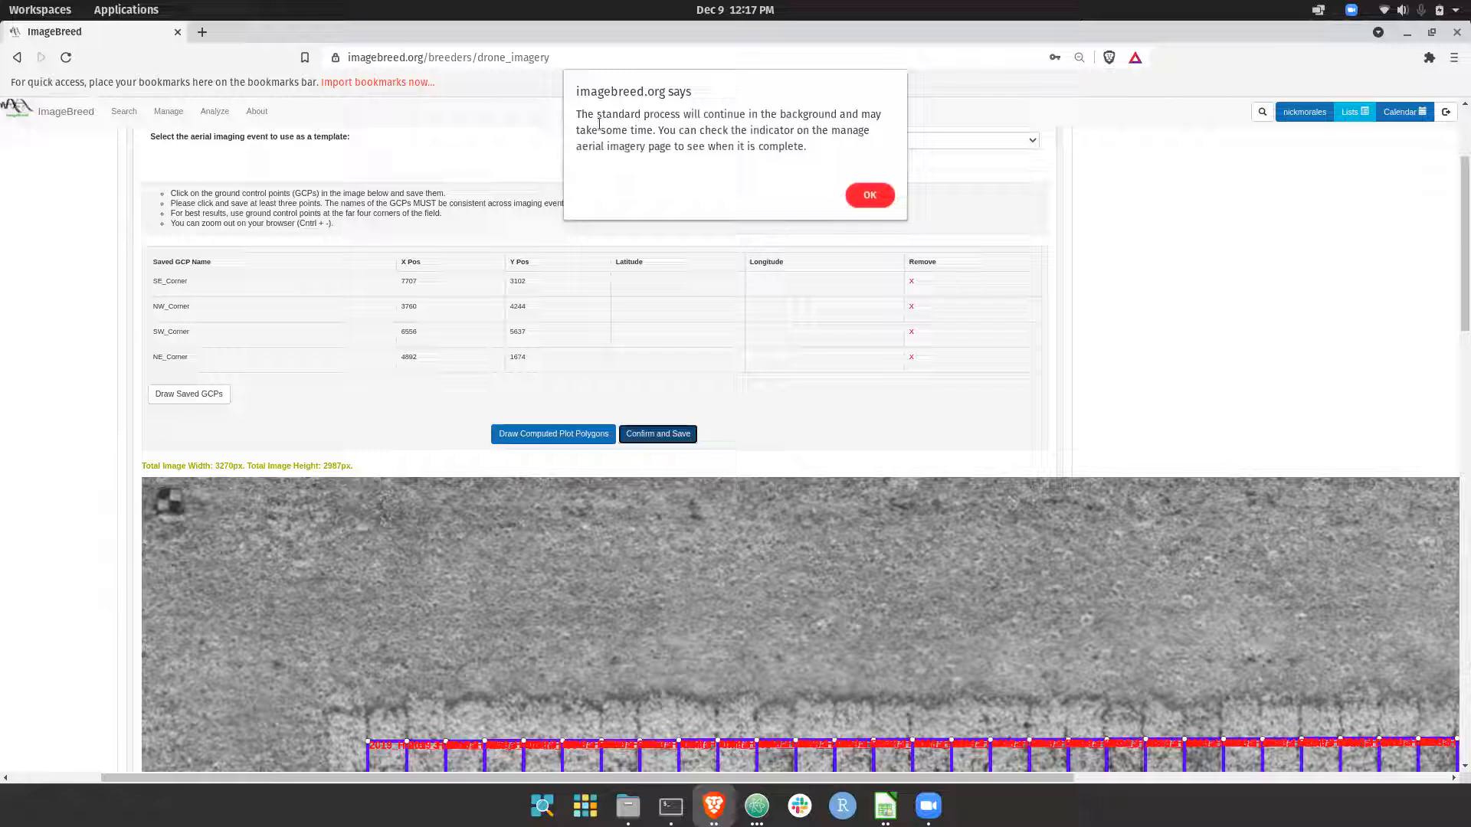
drag(583, 119, 794, 158)
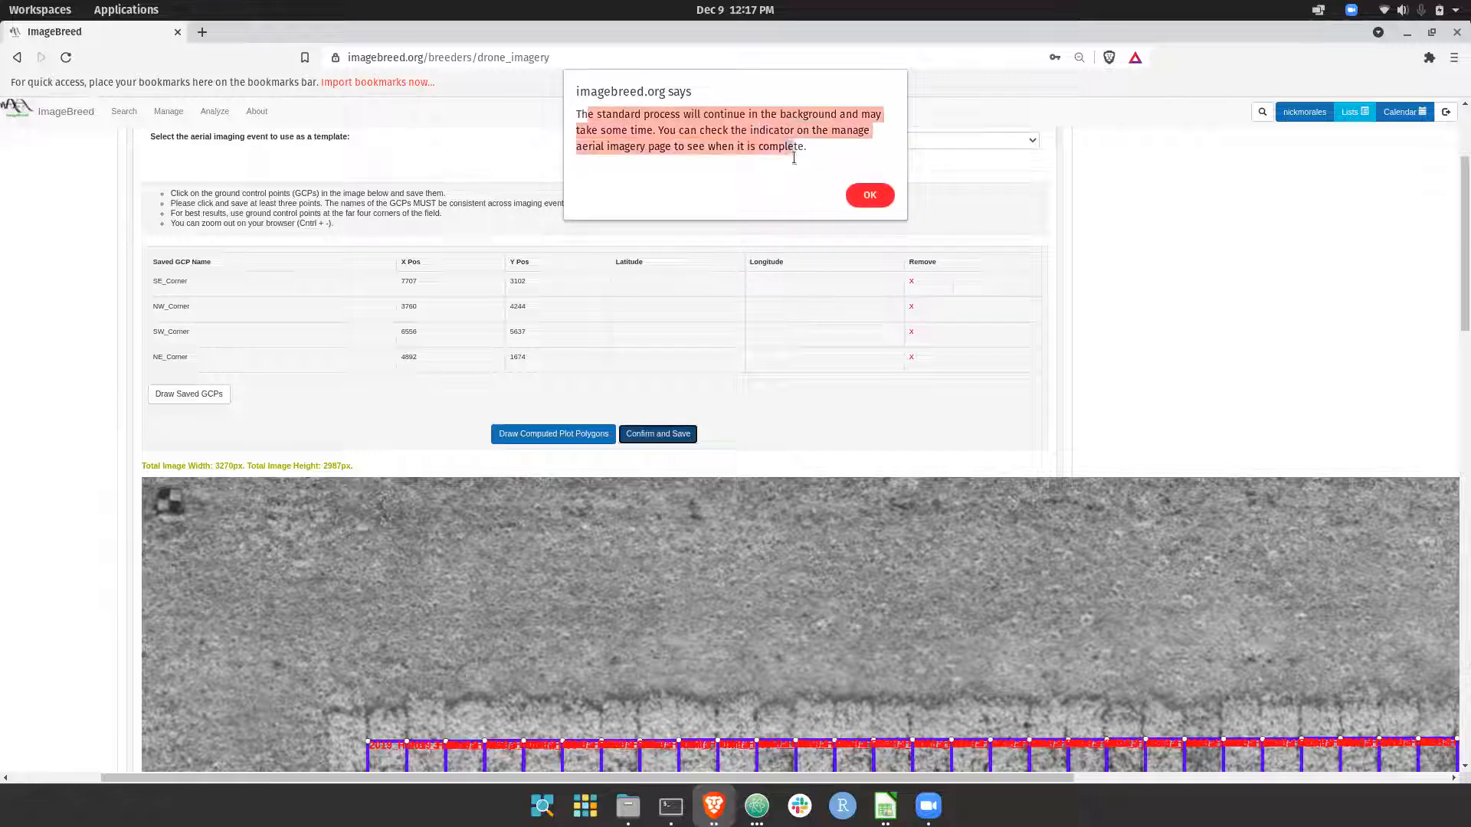
click(871, 195)
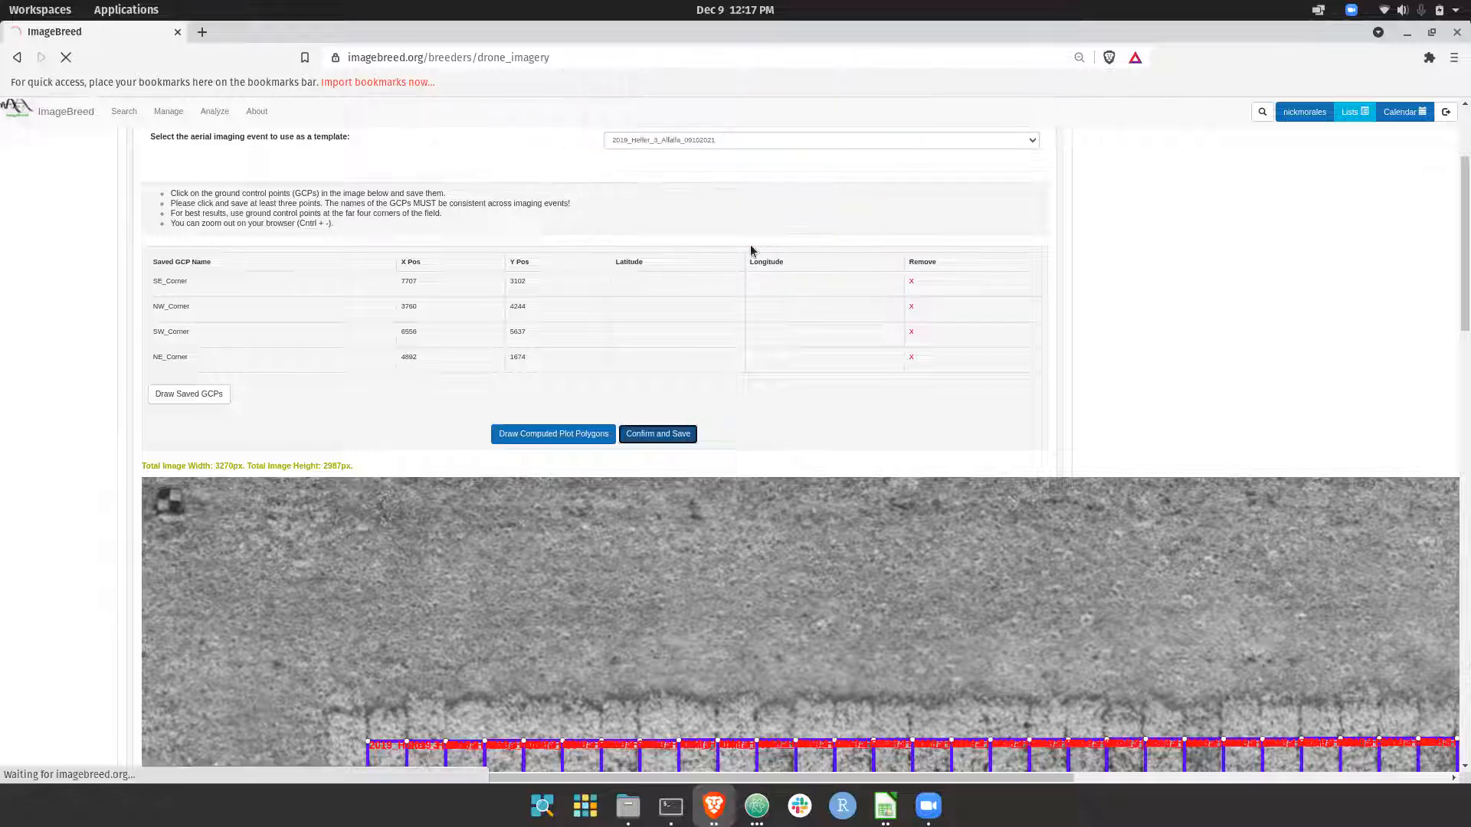